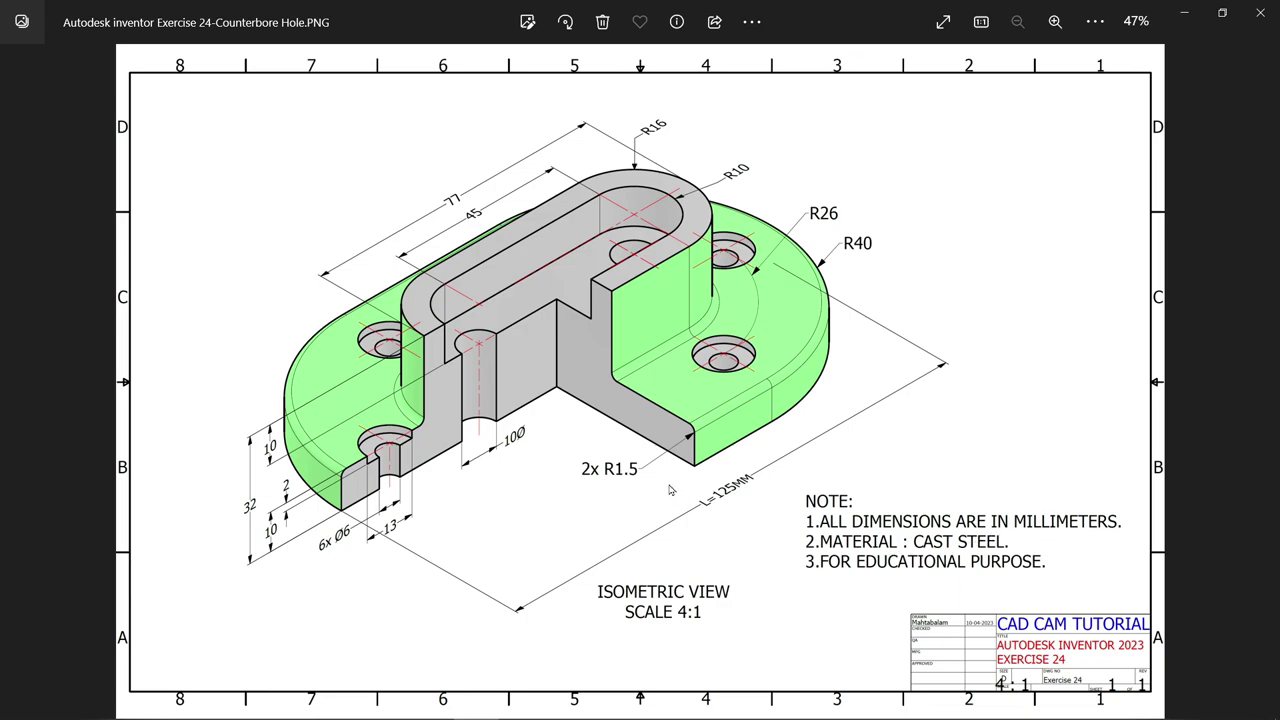
Inspect the Exercise 24 drawing's dimensions and raised slot boss, then minimize Photos
scroll(670, 489, up, 3)
drag(604, 459, 630, 480)
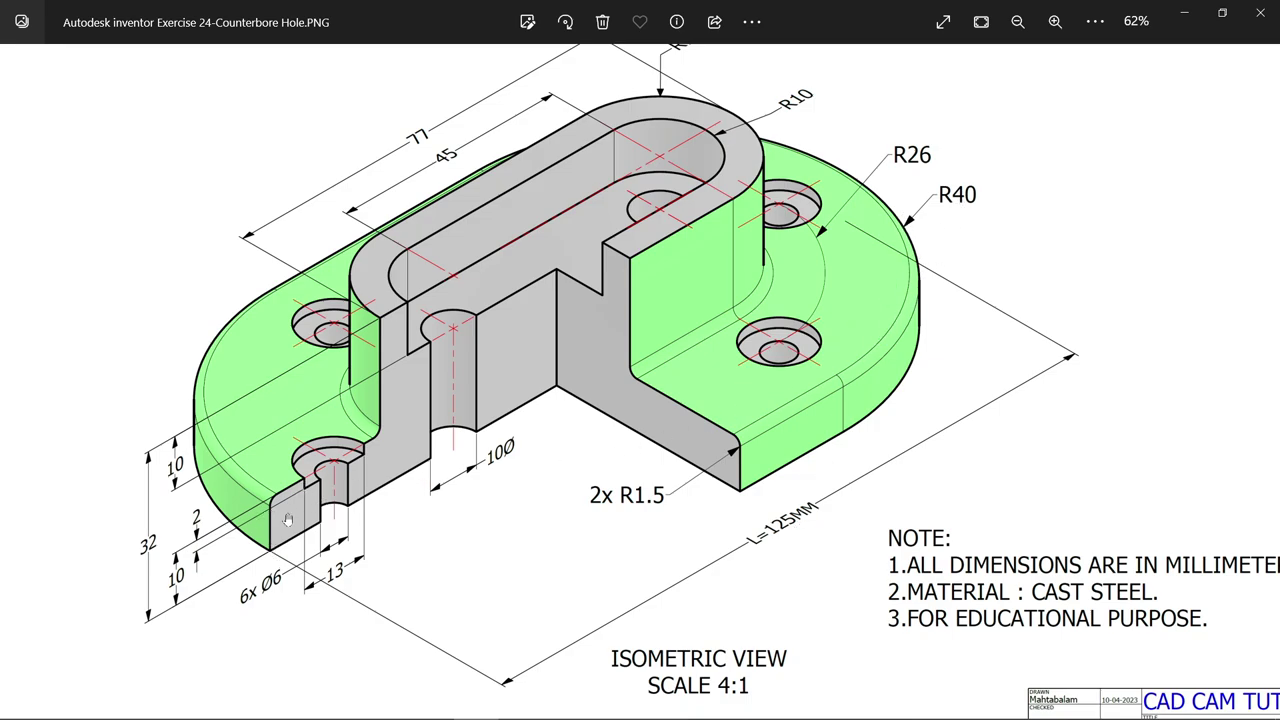
scroll(152, 605, up, 2)
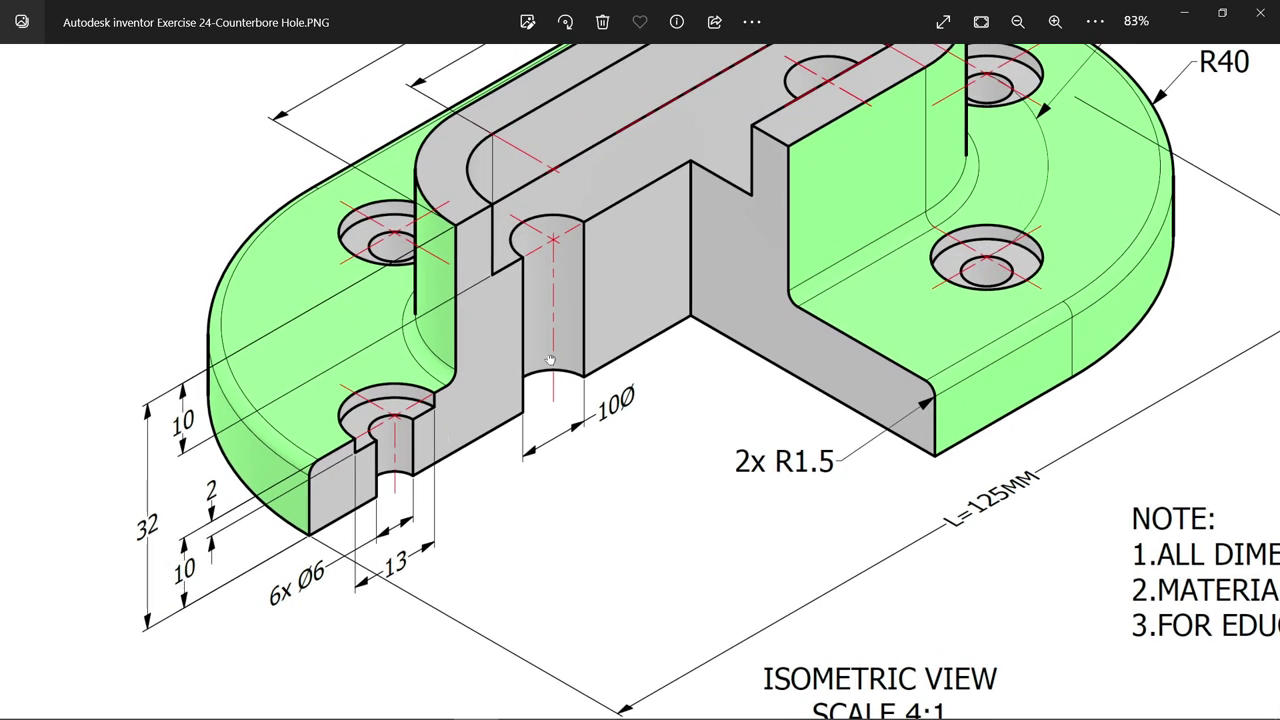
drag(550, 360, 528, 490)
drag(616, 369, 624, 386)
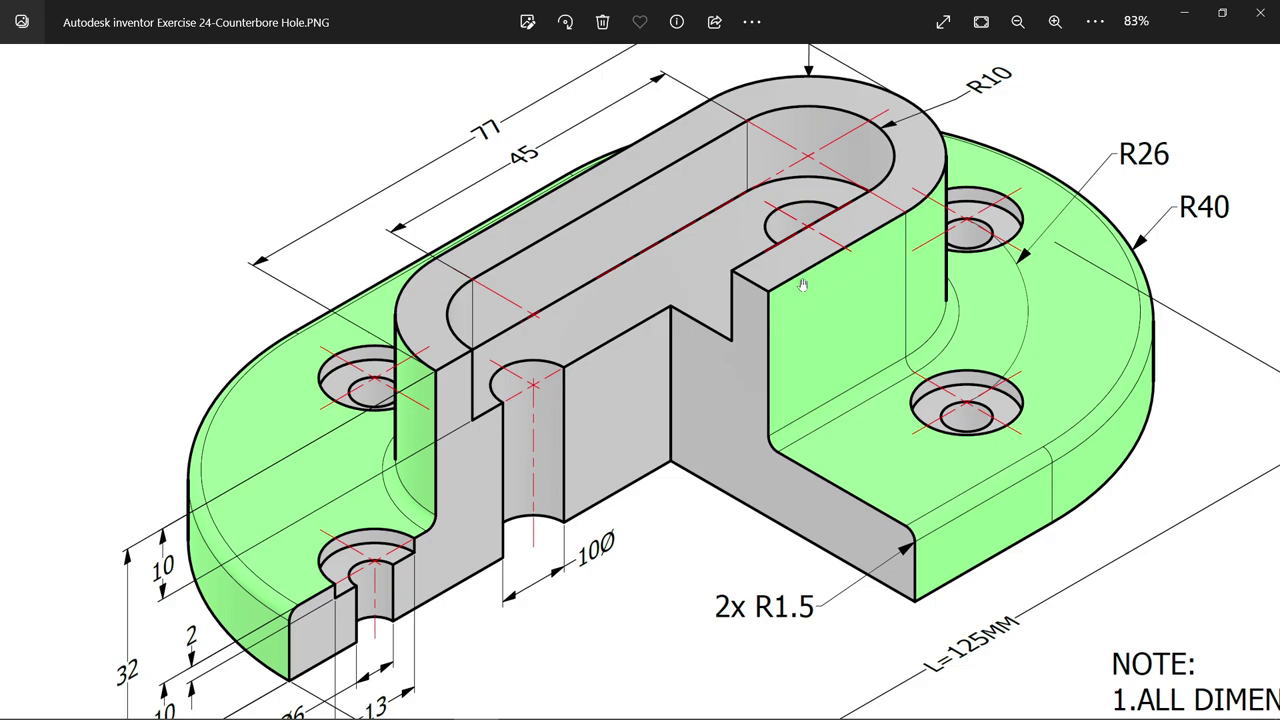
drag(838, 104, 838, 146)
scroll(833, 172, up, 1)
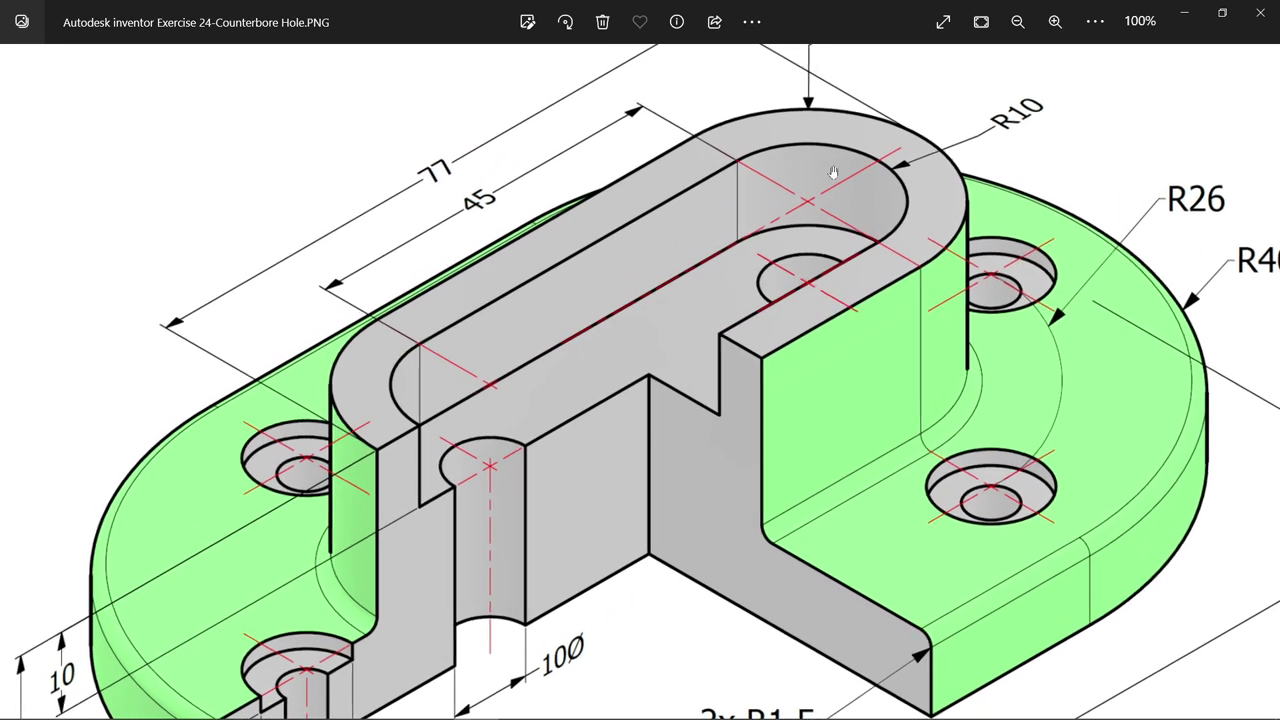
scroll(833, 172, down, 2)
drag(762, 118, 756, 170)
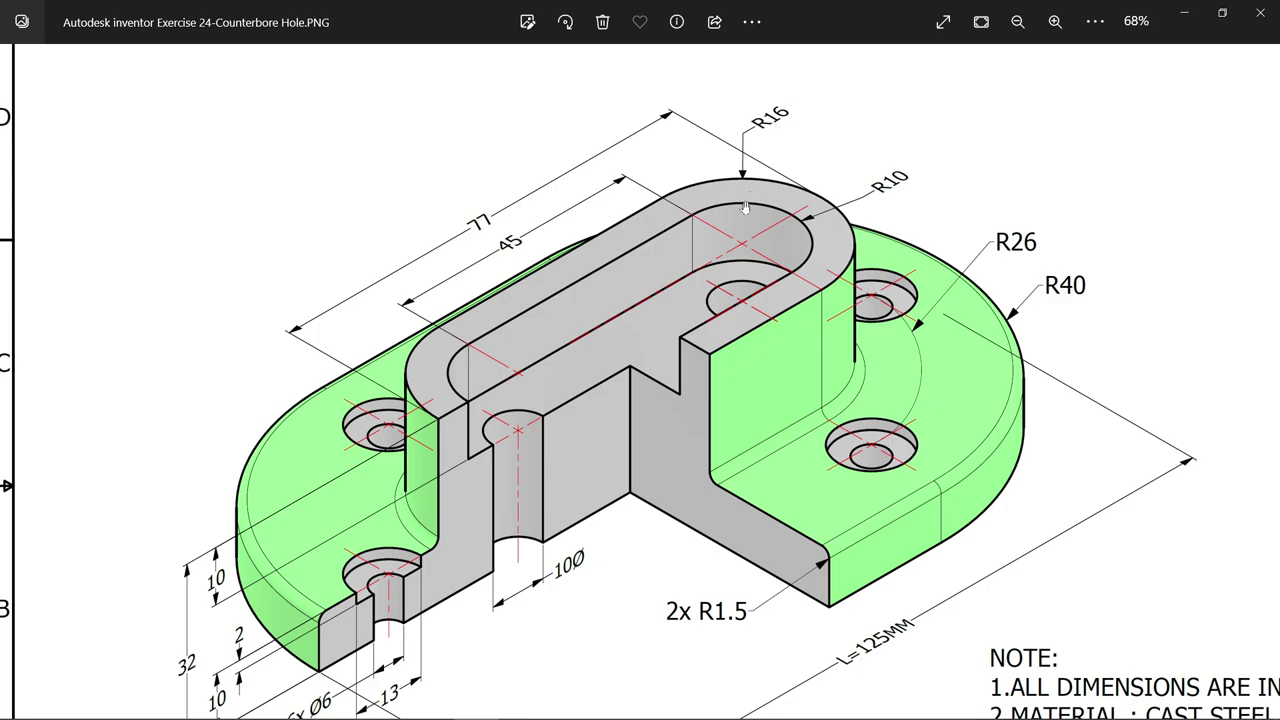
scroll(685, 304, down, 2)
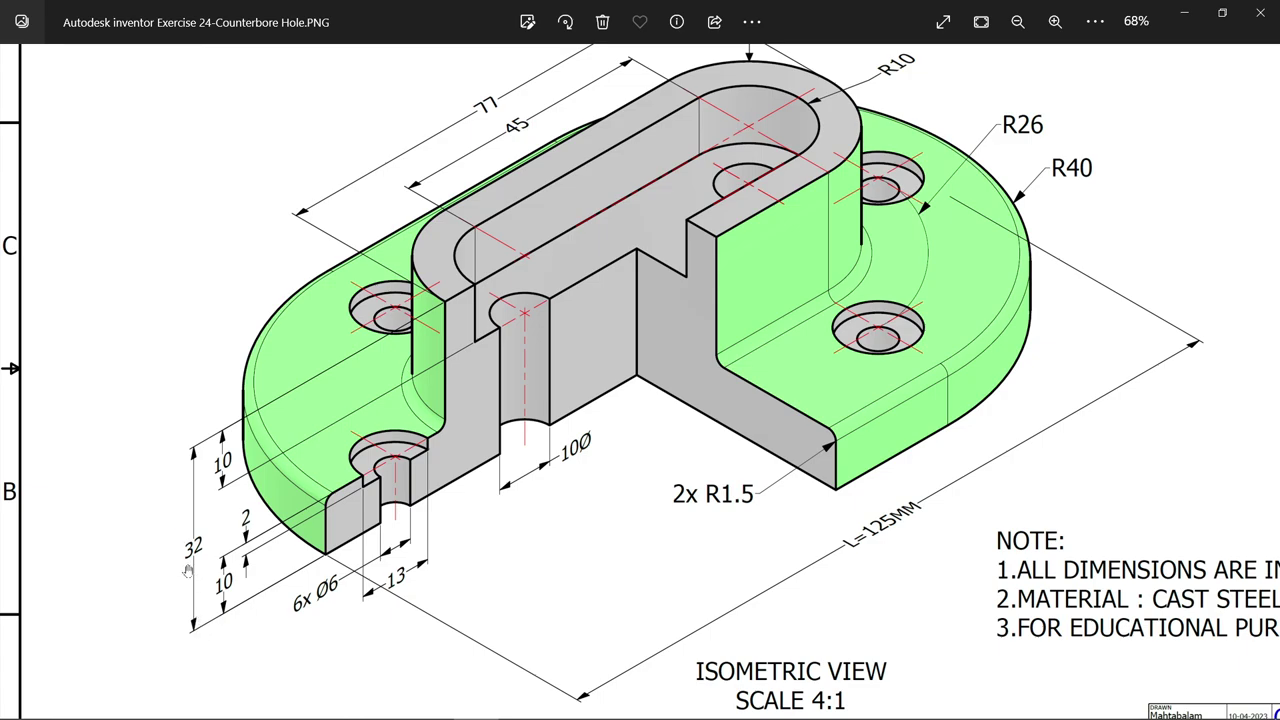
click(1184, 17)
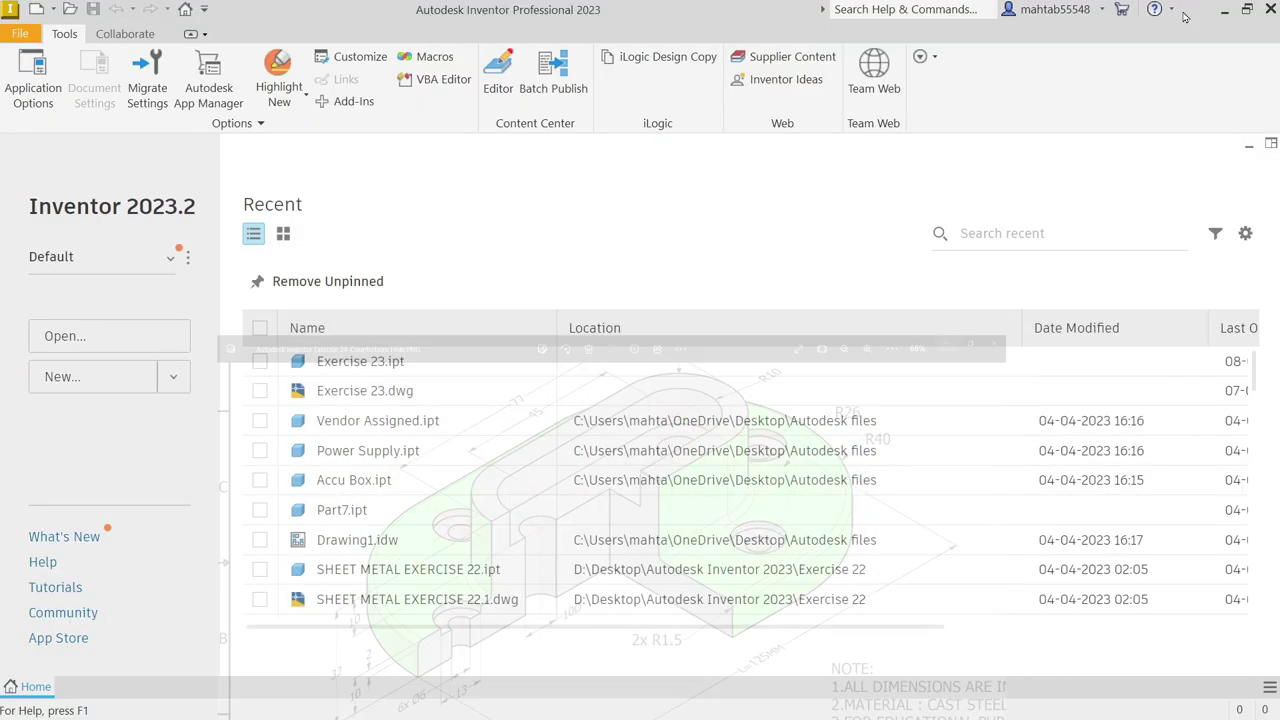
Create a new part from the Metric Standard (mm).ipt template and start a 2D sketch
click(55, 378)
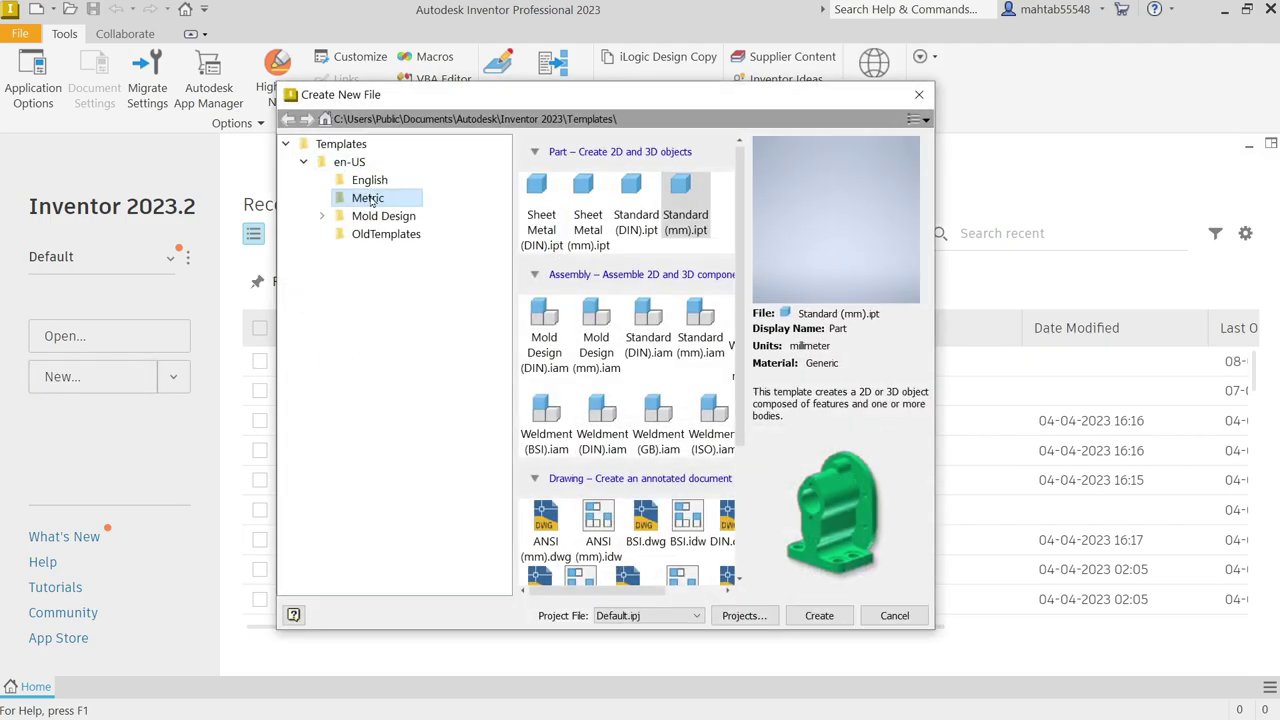
click(685, 207)
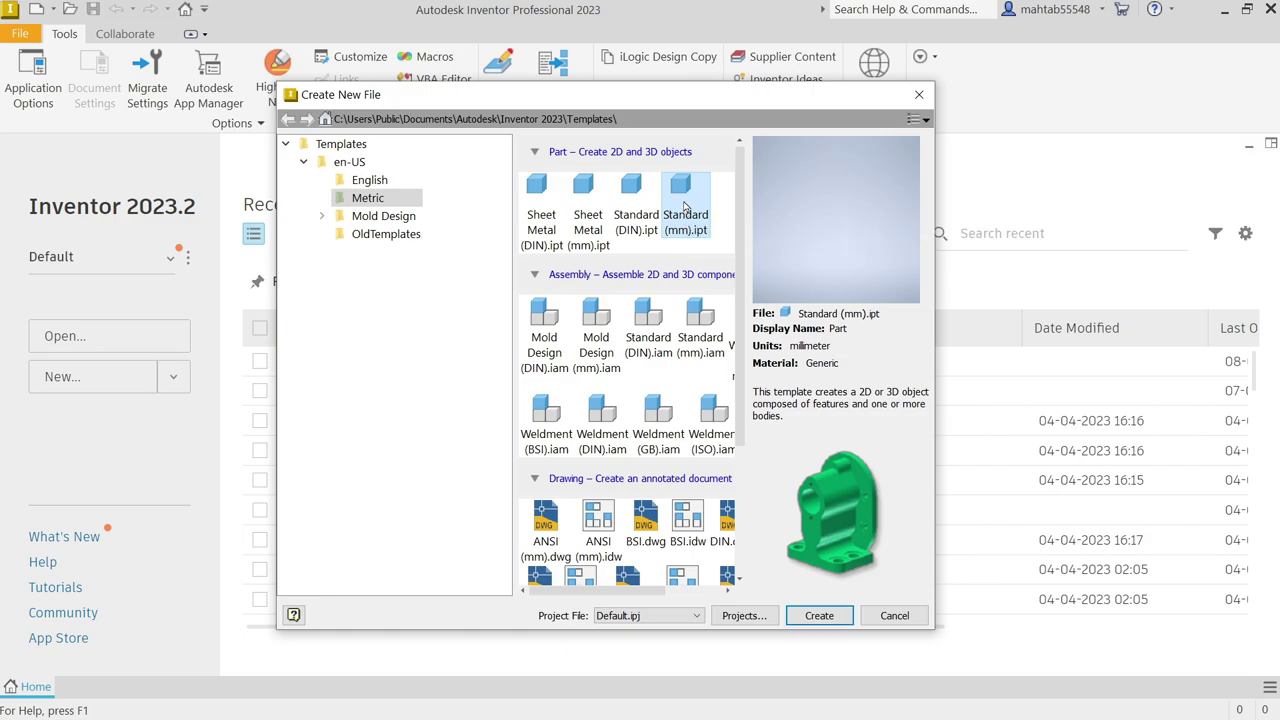
click(810, 615)
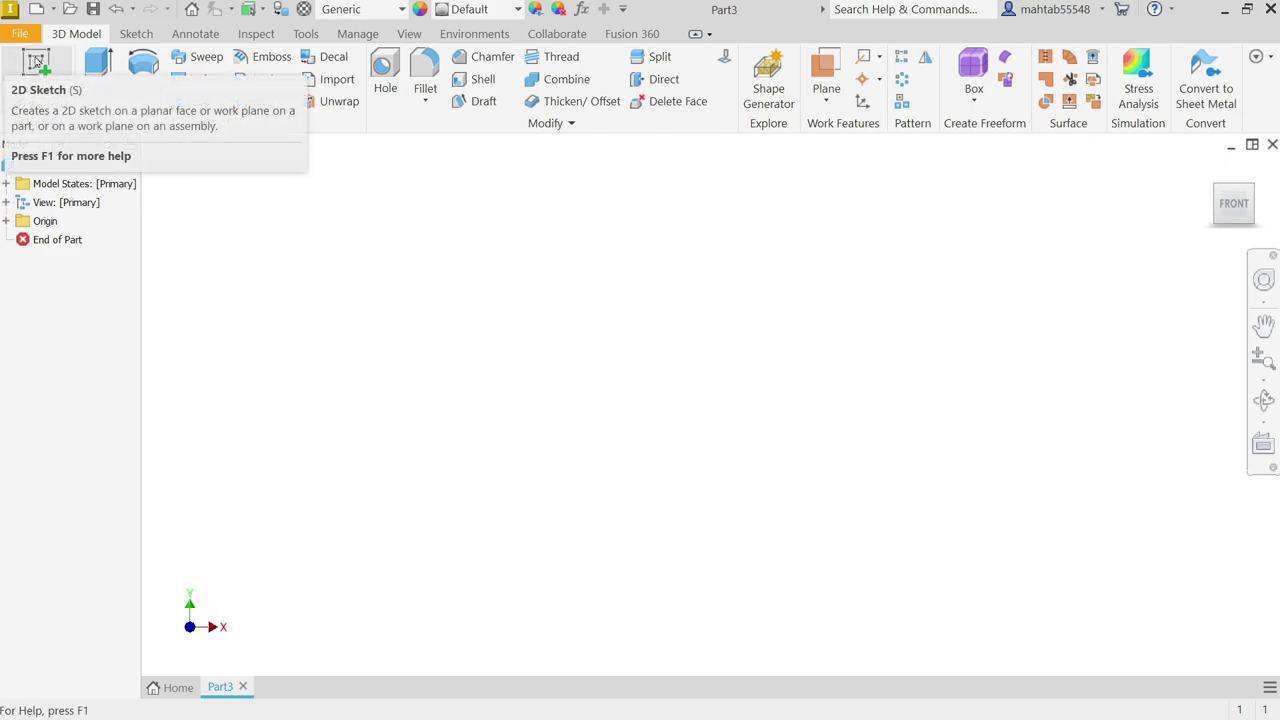
click(36, 62)
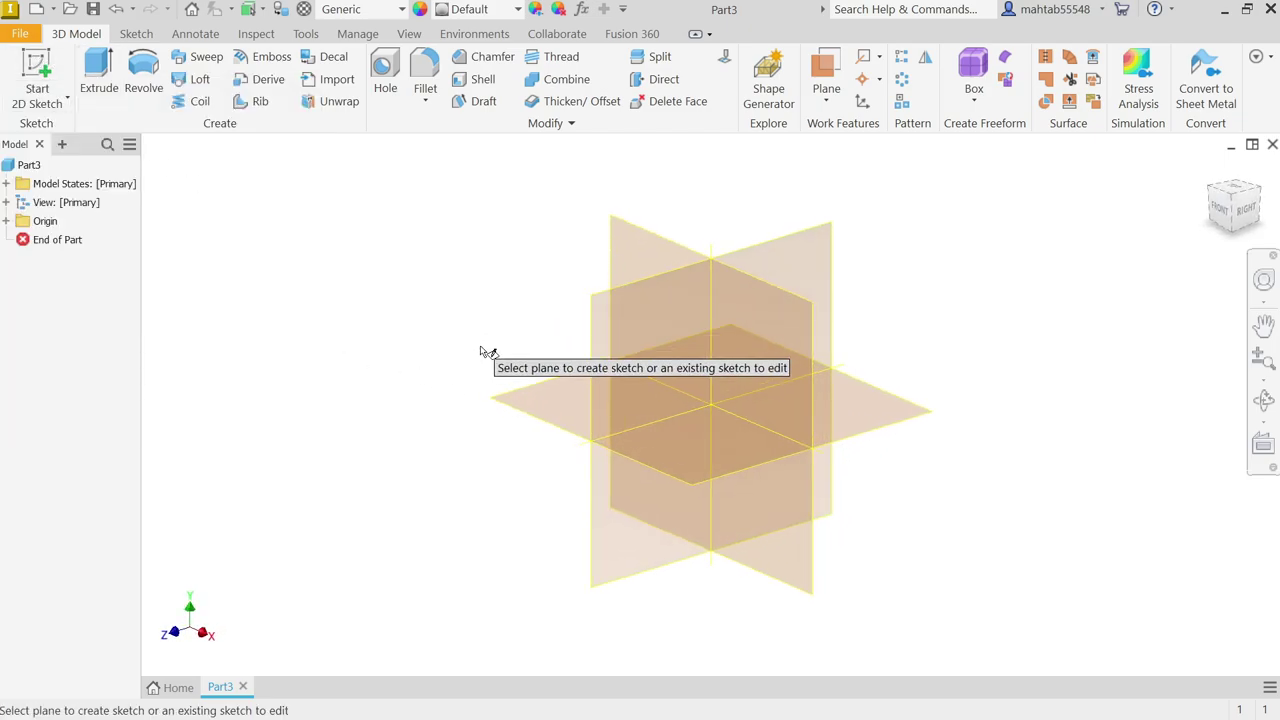
Draw a horizontal centre-point slot centred on the origin of the XZ plane
click(522, 410)
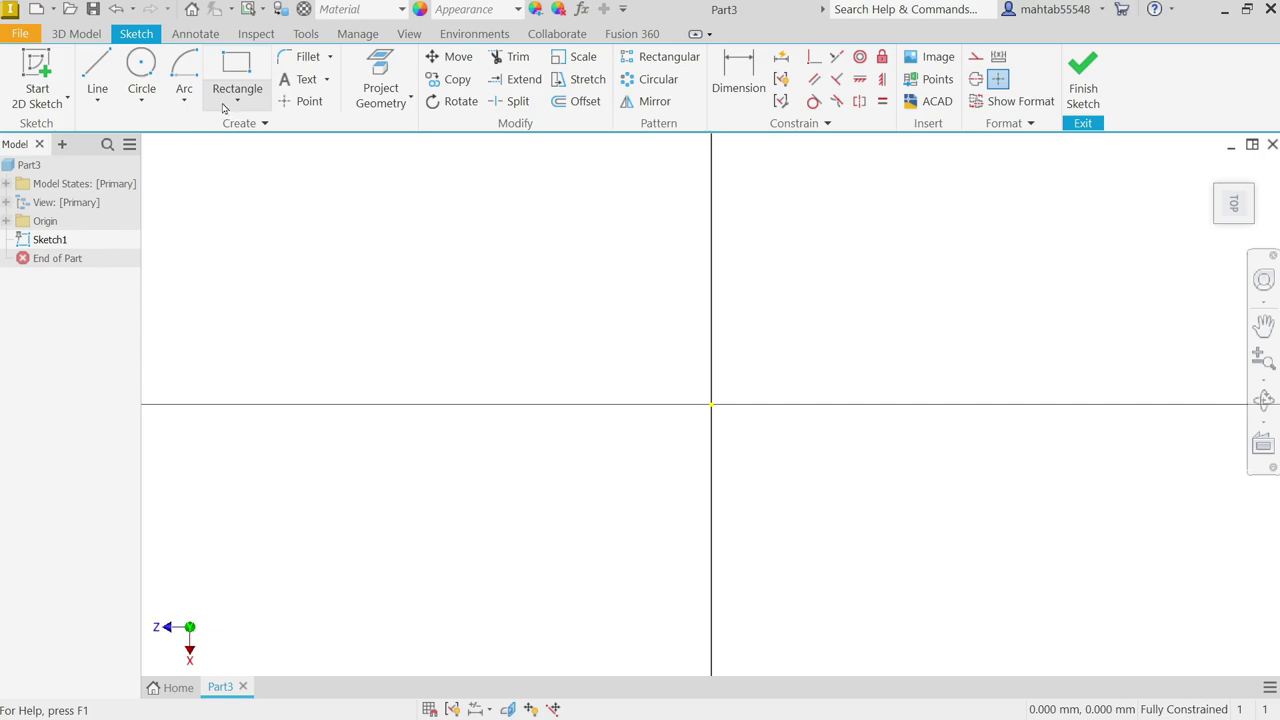
click(226, 104)
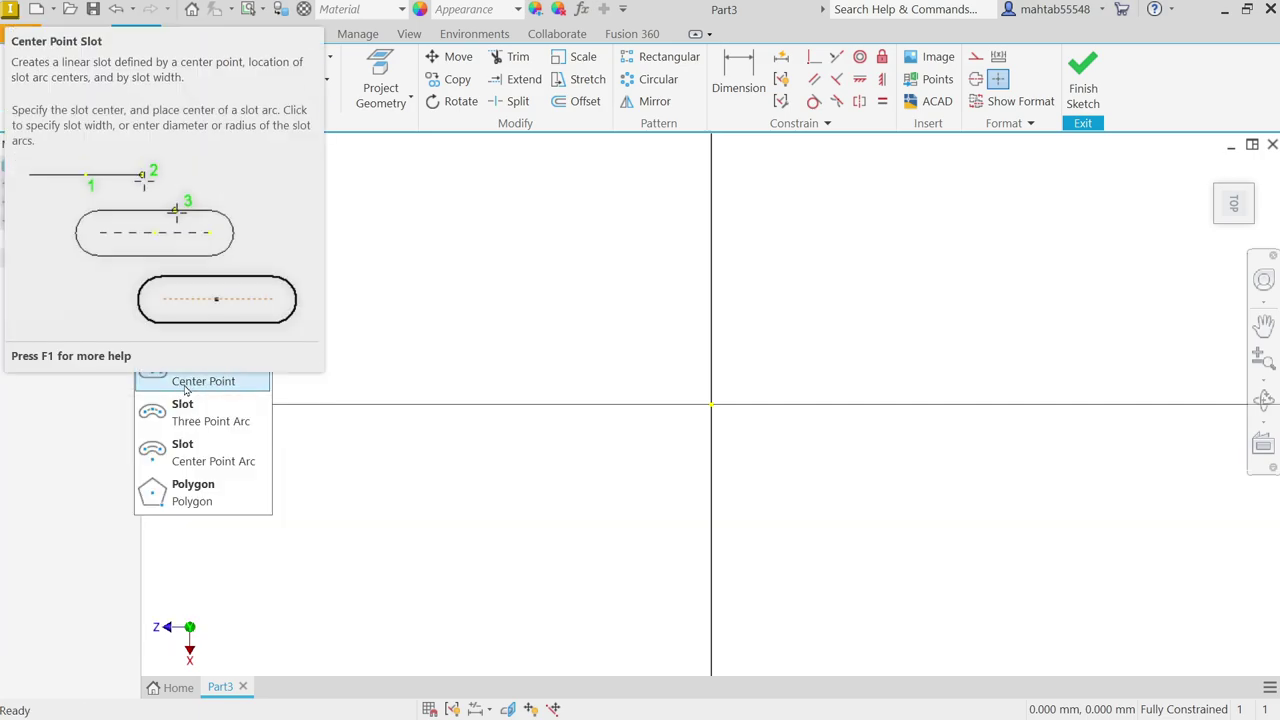
click(185, 388)
click(711, 404)
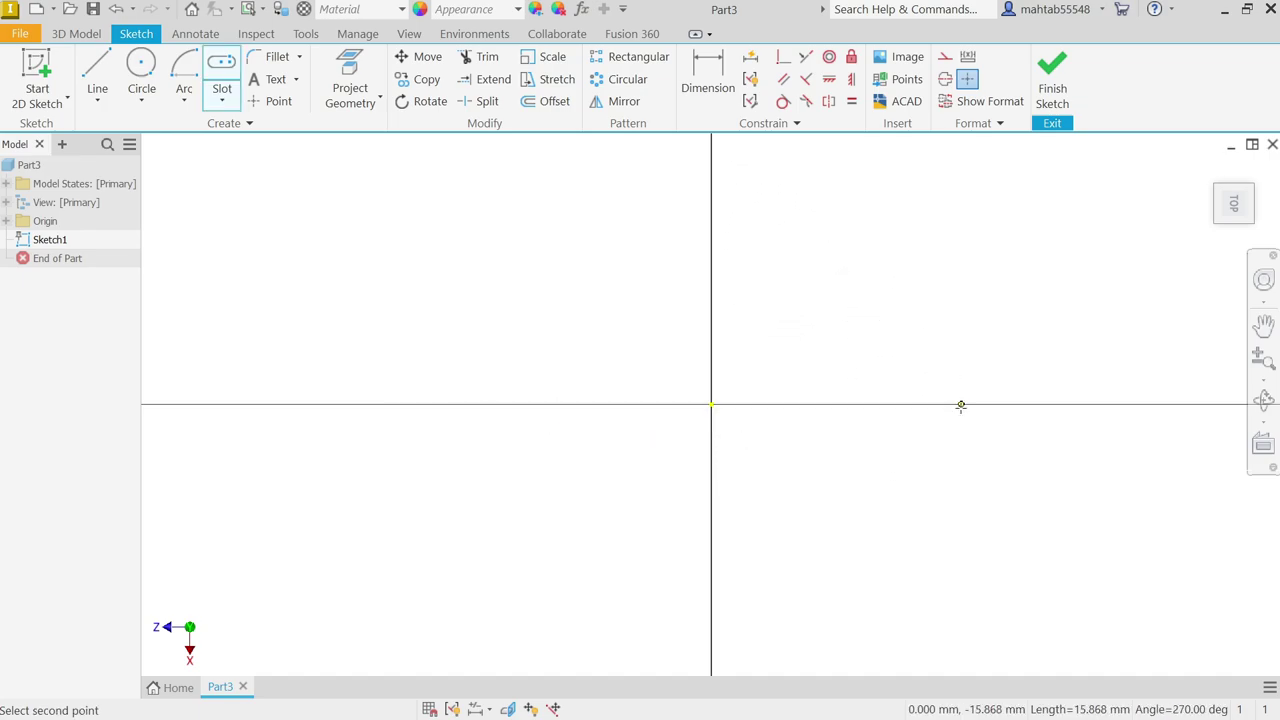
click(960, 405)
click(980, 239)
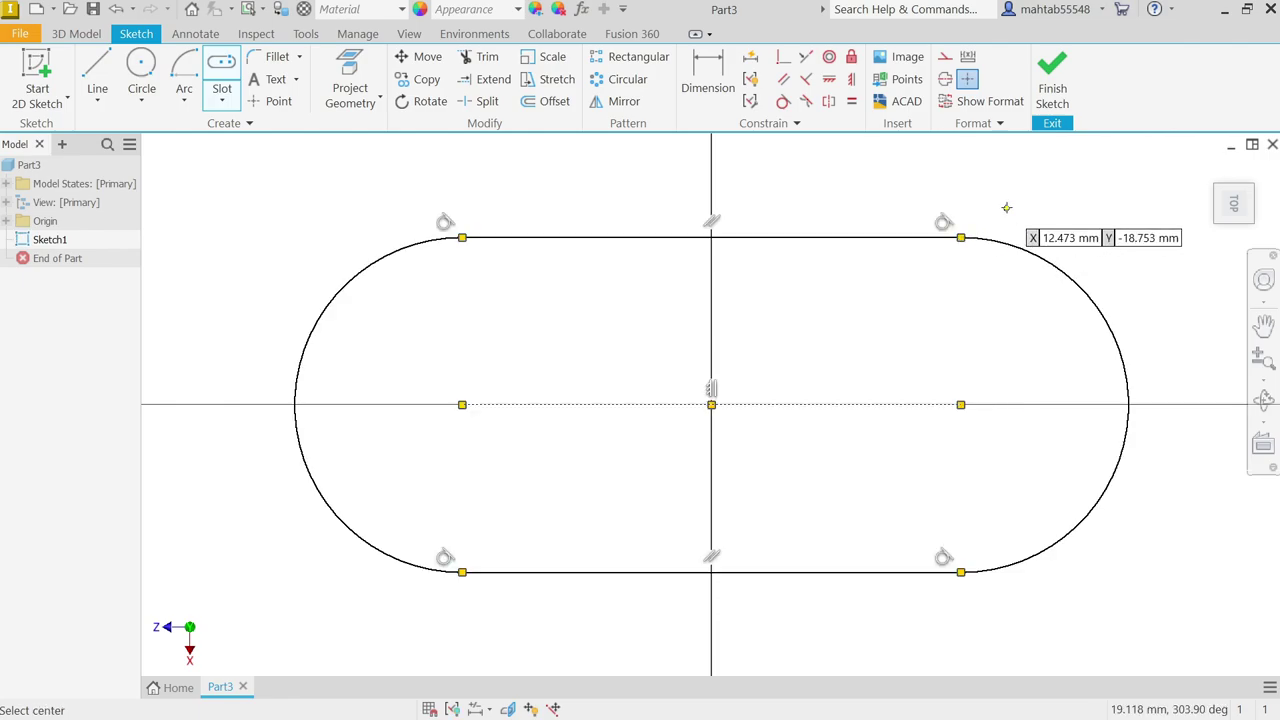
right_click(1006, 207)
click(1063, 204)
scroll(950, 285, down, 2)
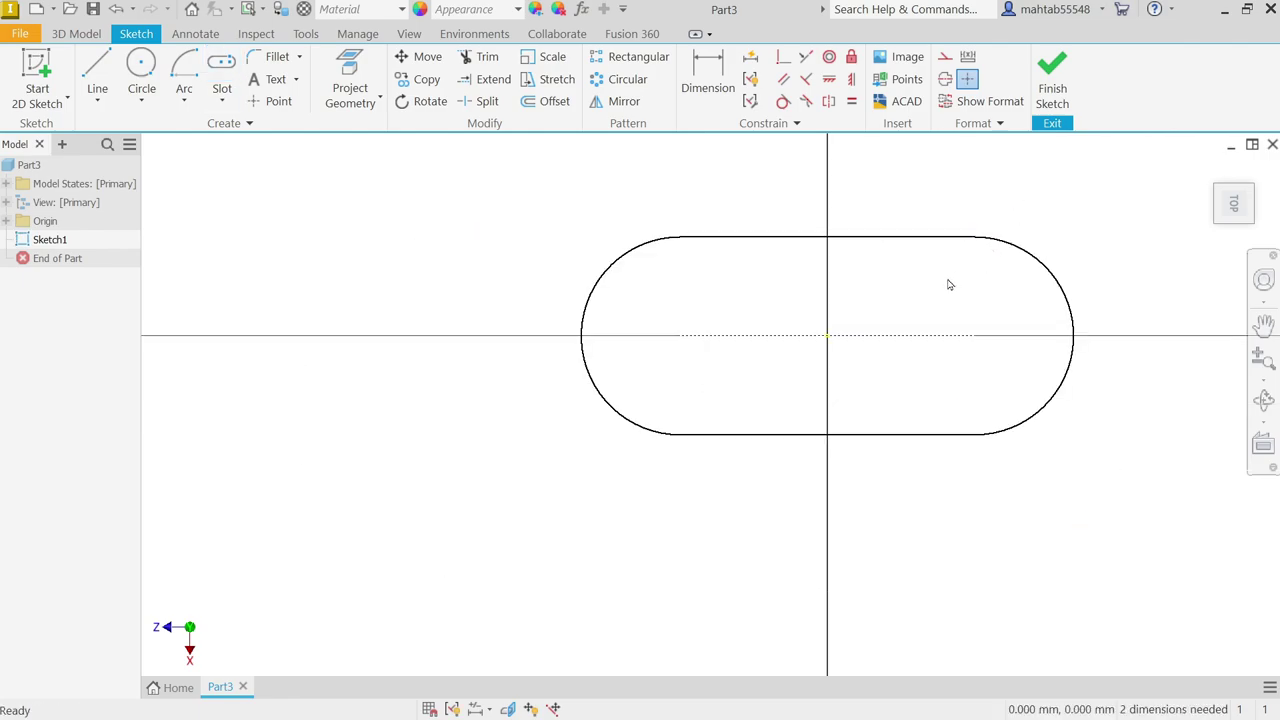
Dimension the slot to 125 mm long with 40 mm end radius and finish the sketch
click(708, 75)
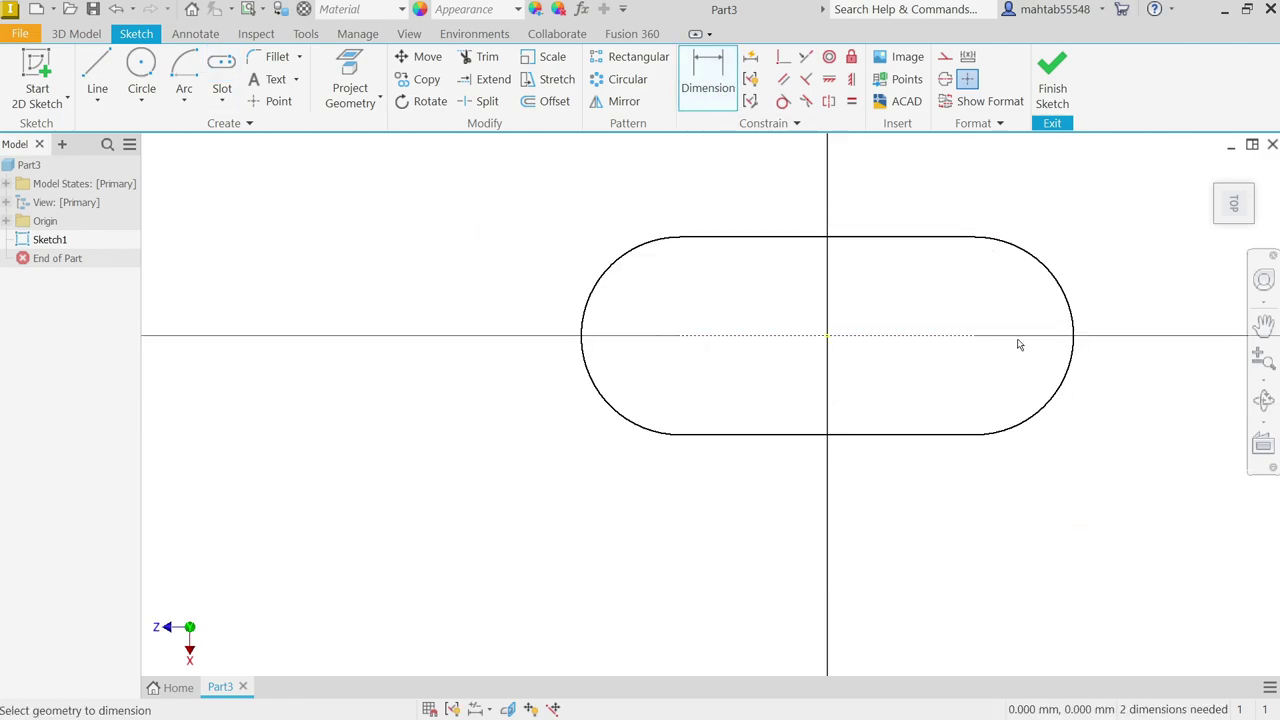
click(581, 336)
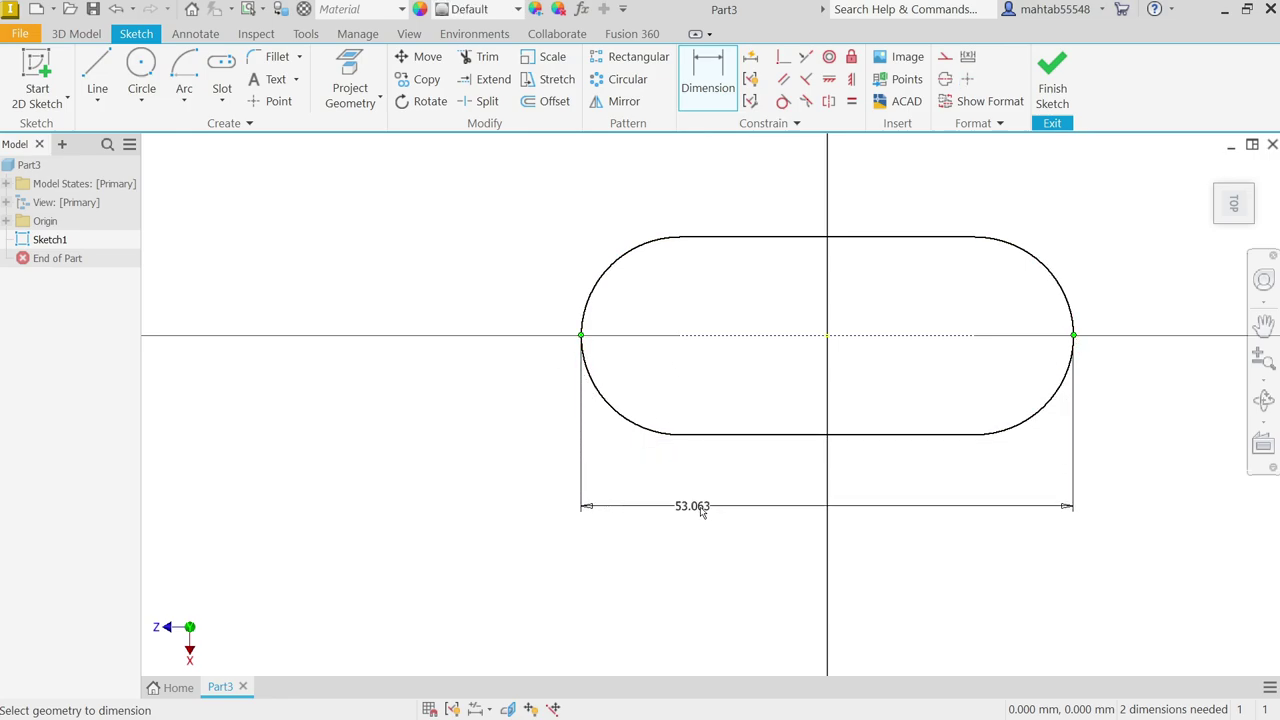
click(770, 522)
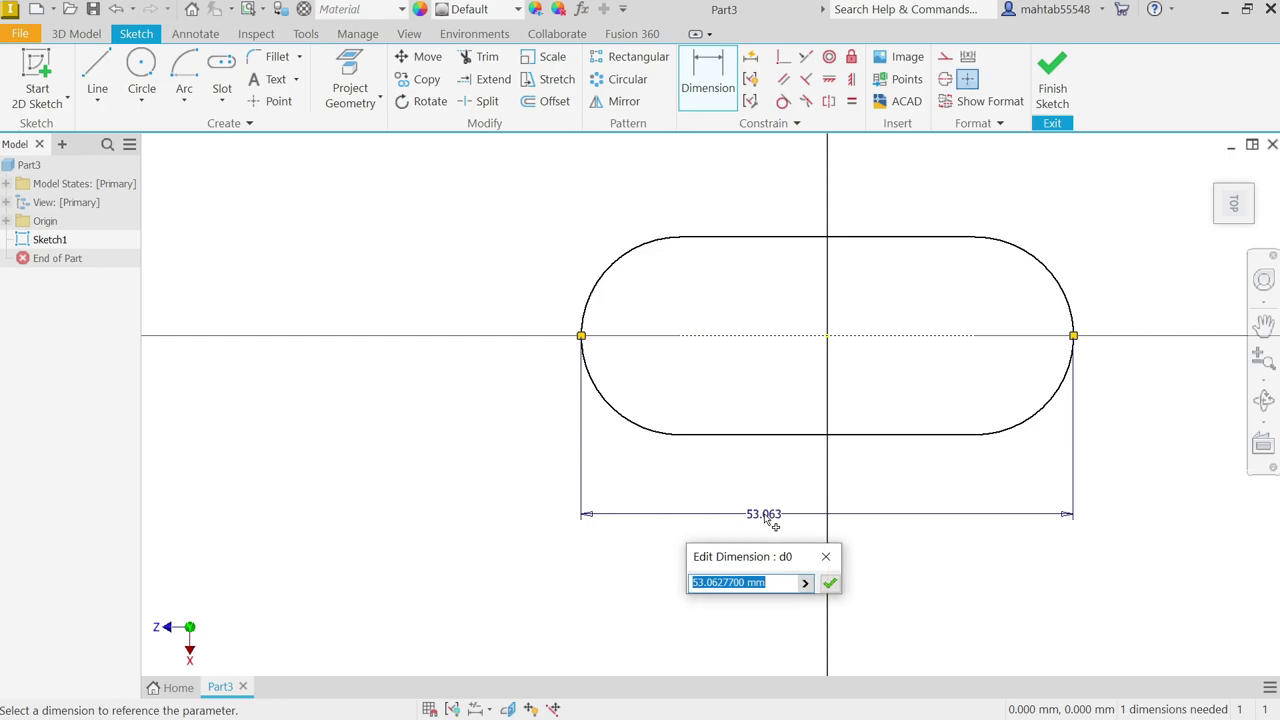
text(125)
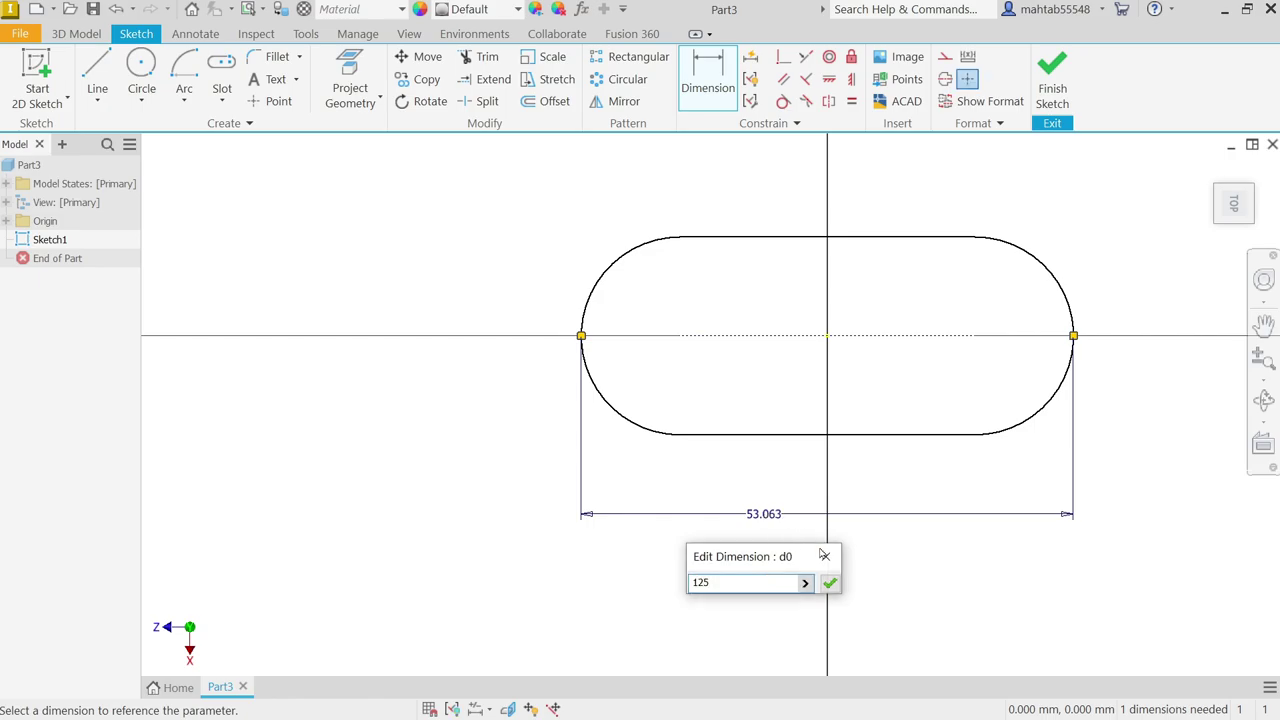
click(829, 582)
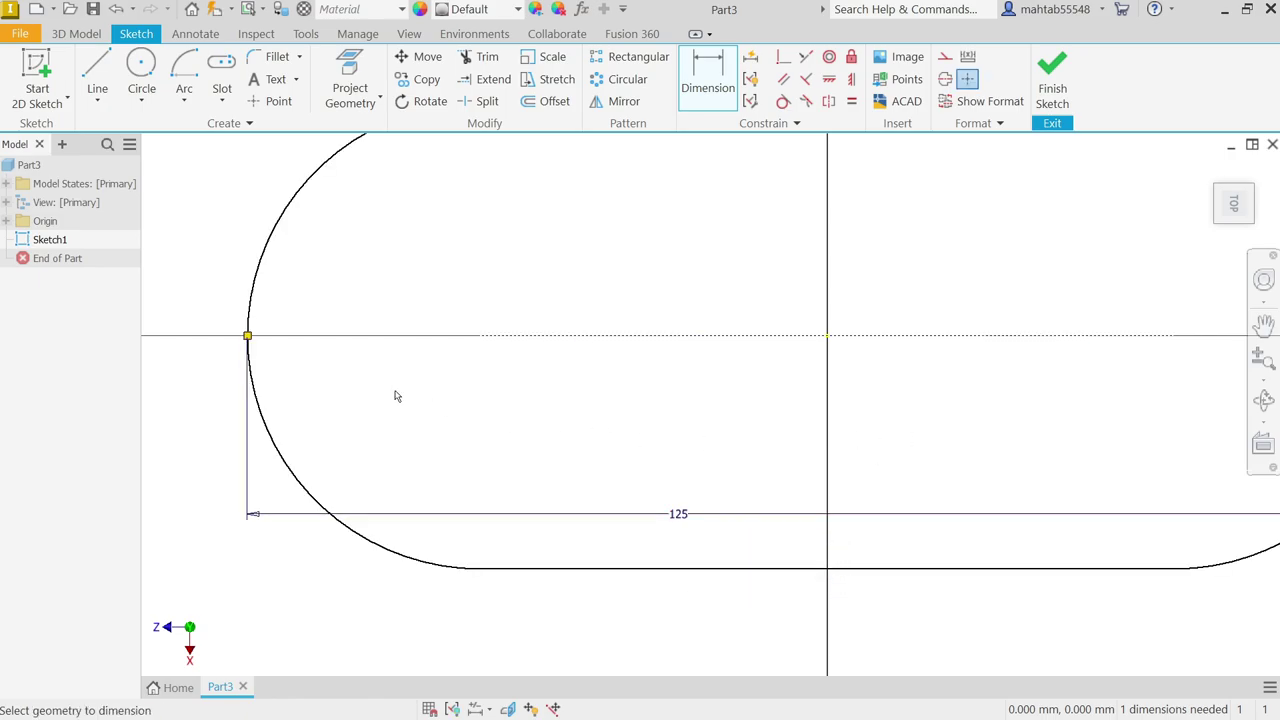
scroll(355, 426, down, 2)
click(316, 304)
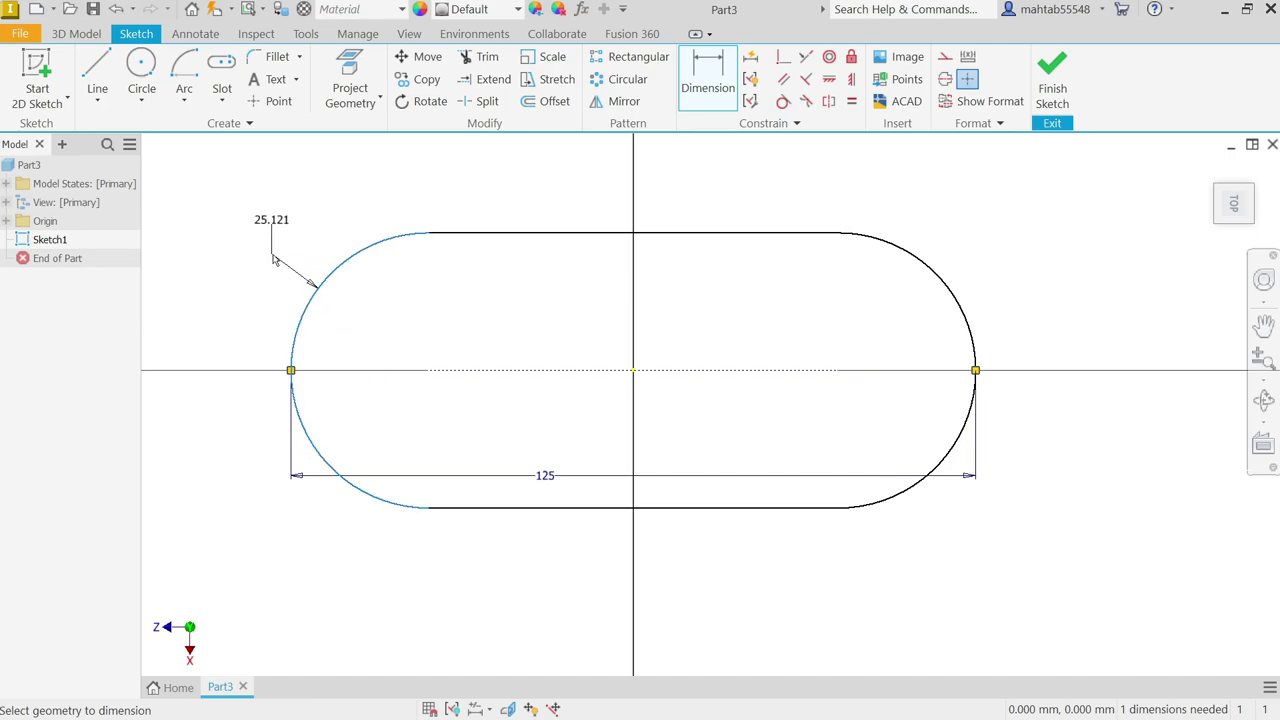
click(272, 258)
text(40)
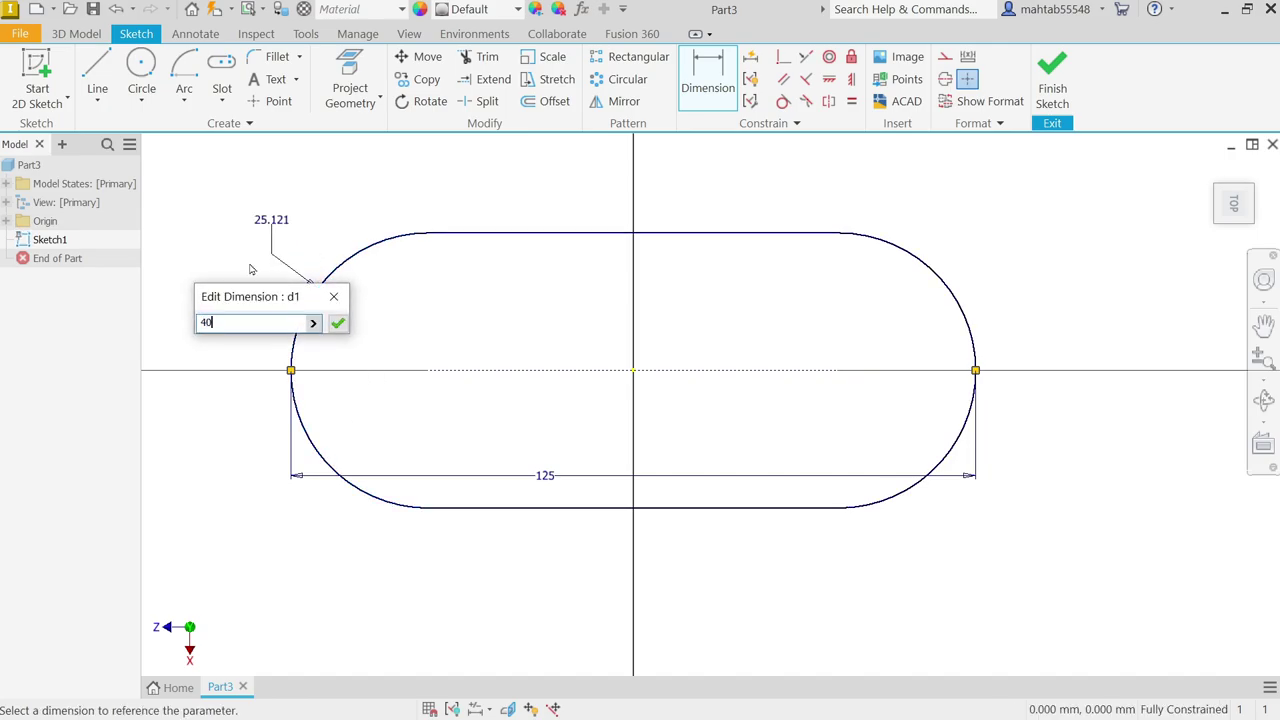
click(339, 325)
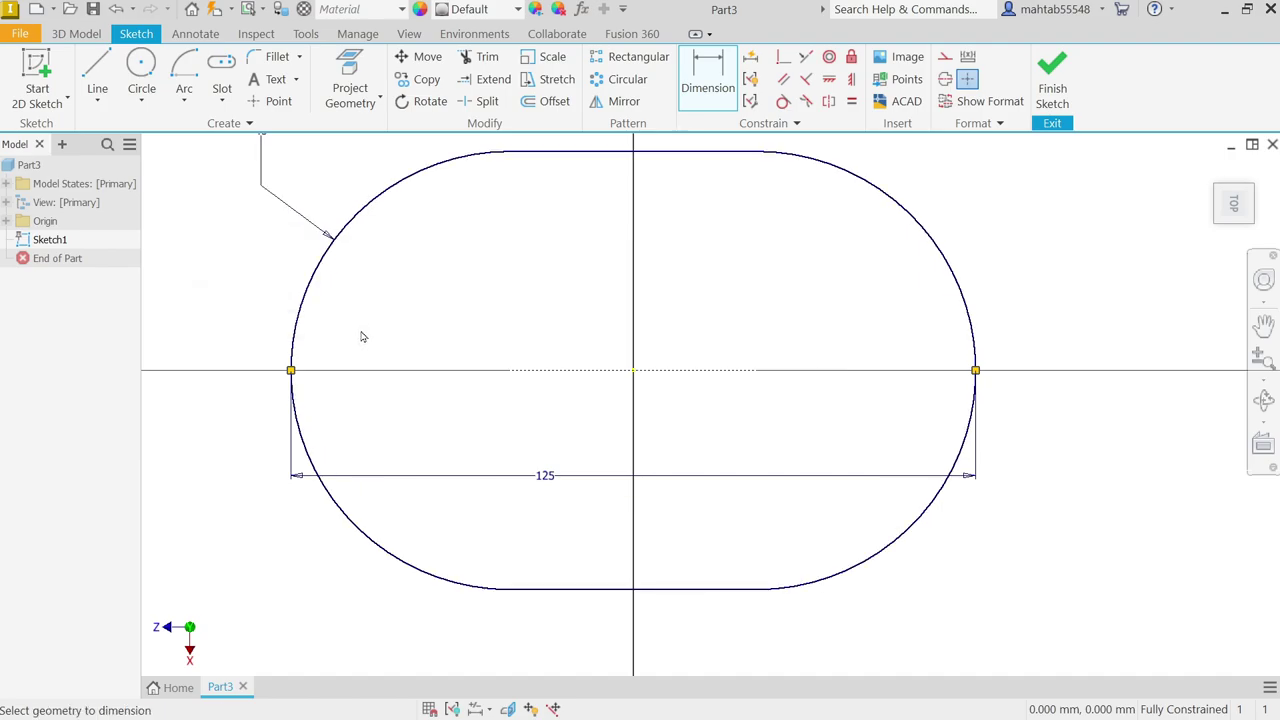
click(1063, 72)
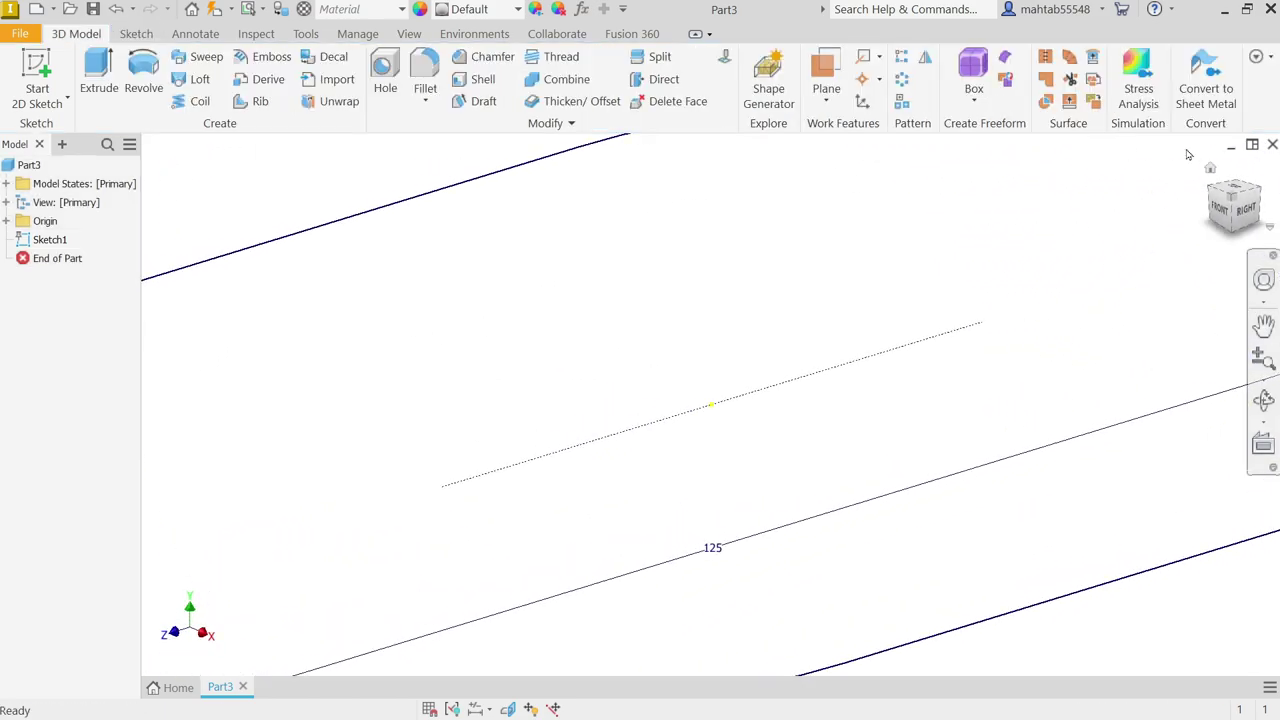
Extrude the slot profile 10 mm into the solid base plate, Extrusion1
click(1210, 167)
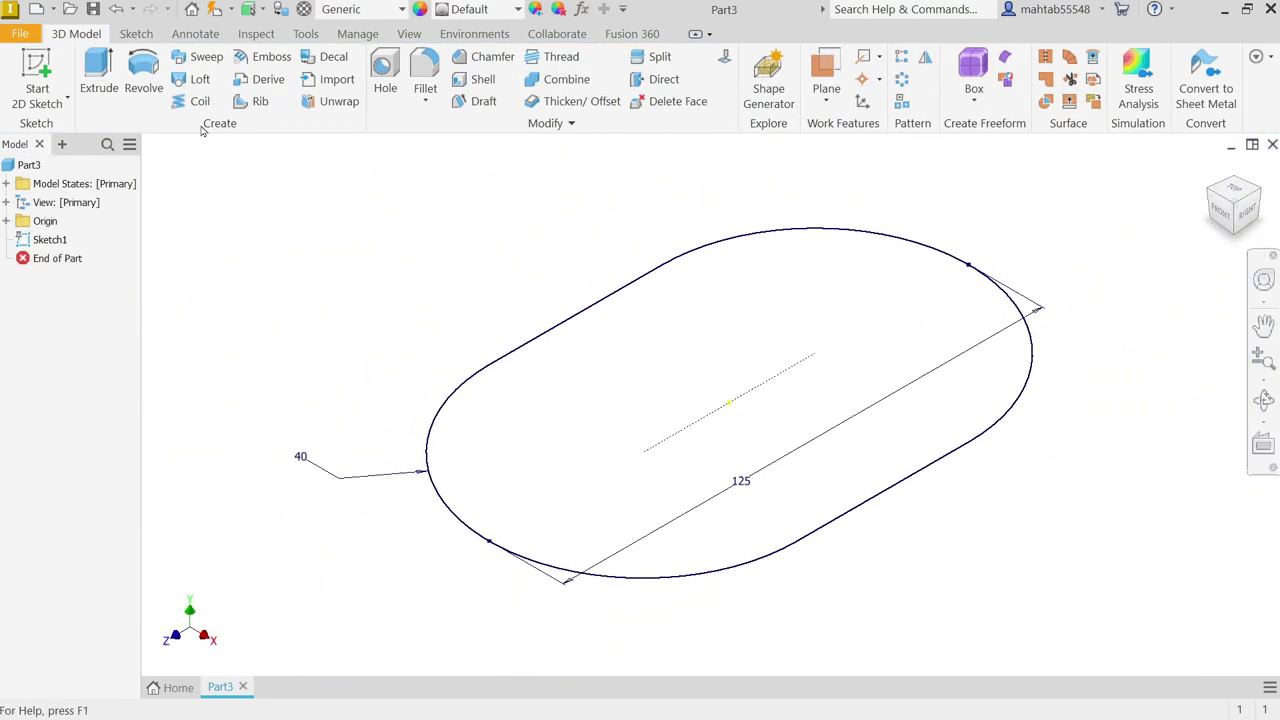
click(100, 80)
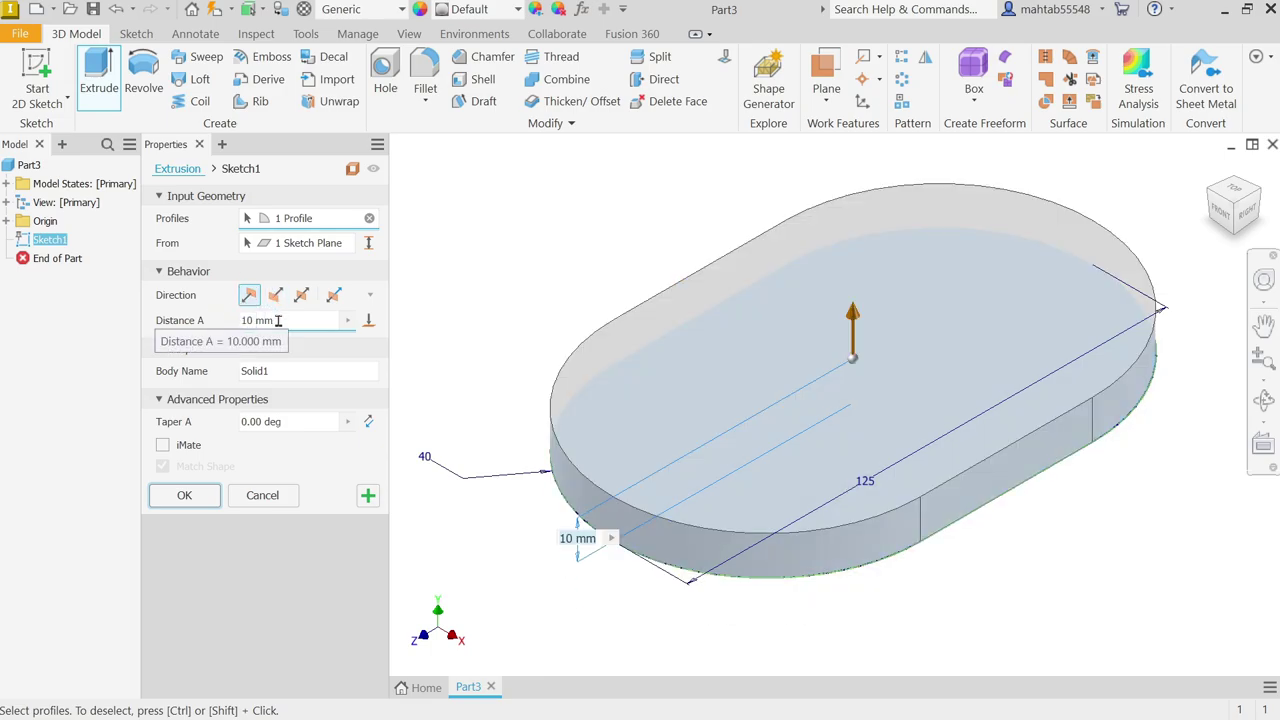
drag(271, 320, 231, 330)
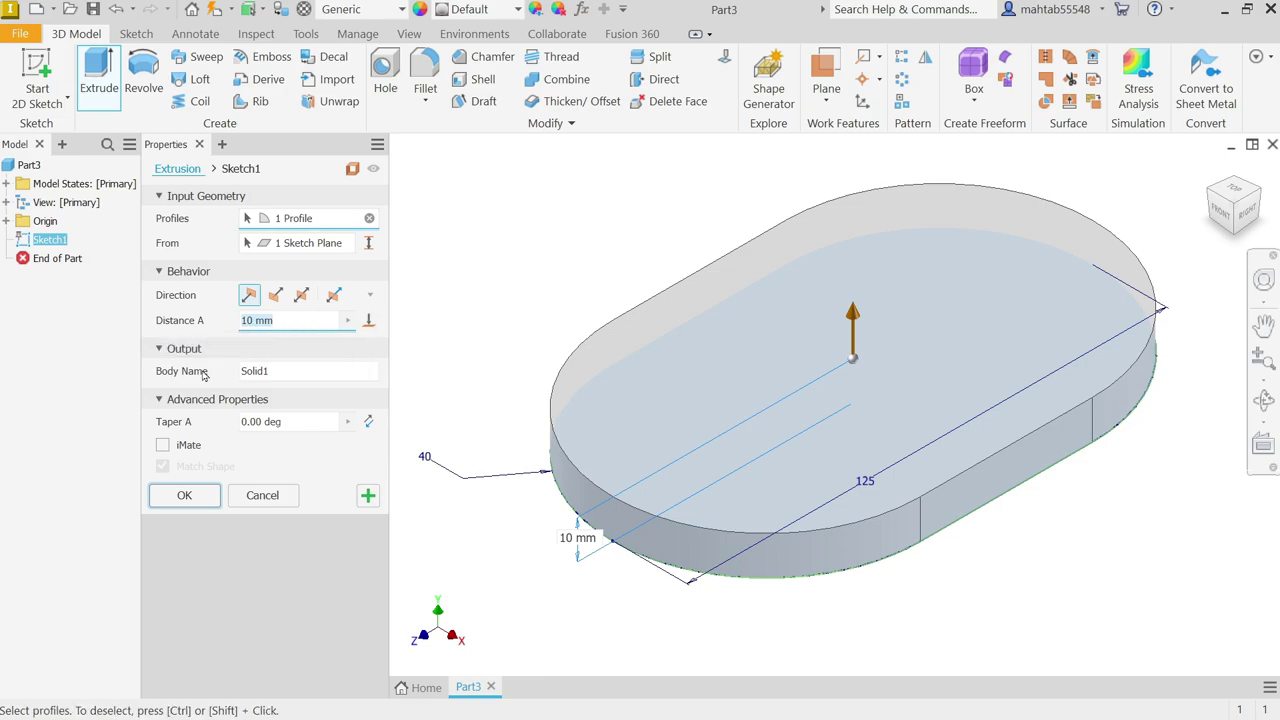
click(275, 370)
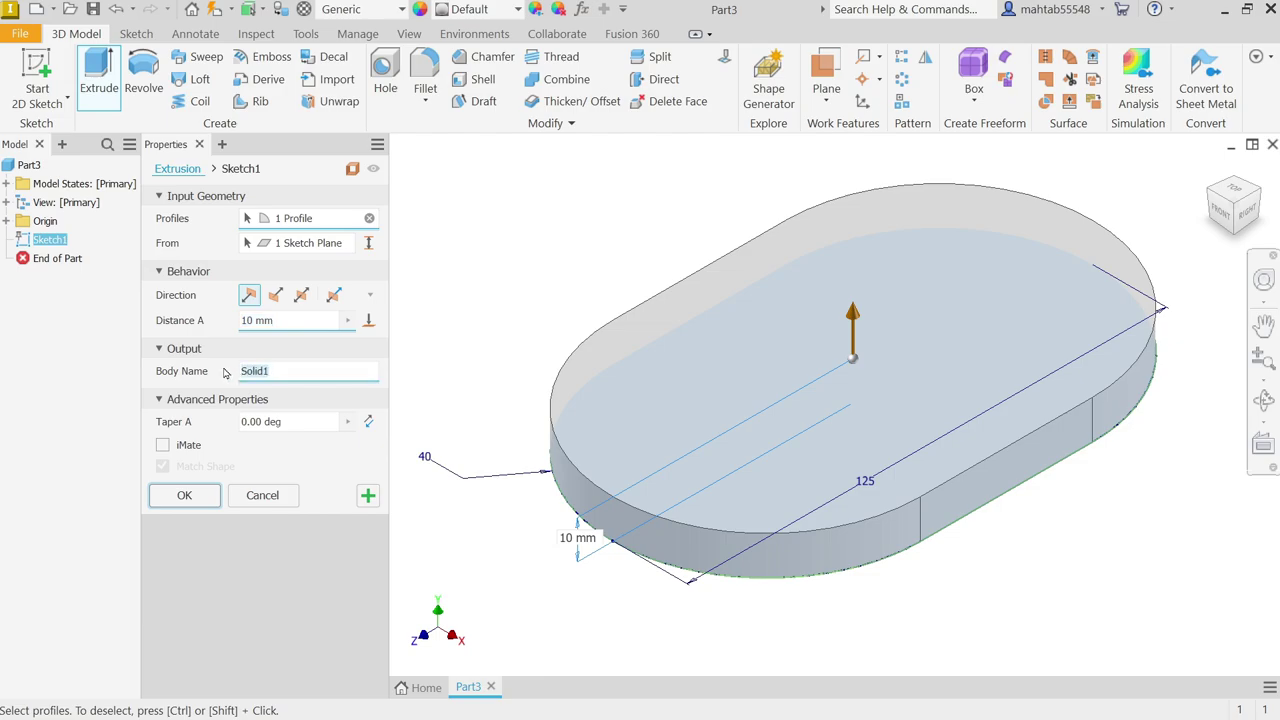
click(279, 372)
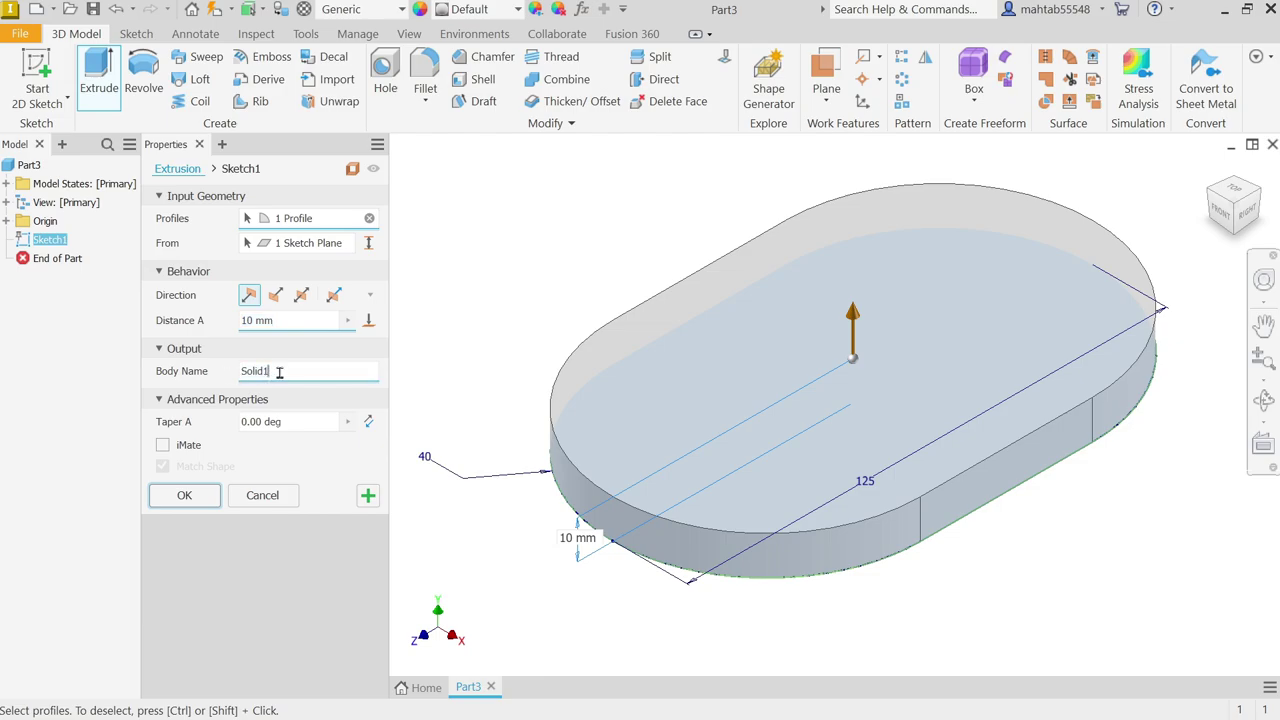
click(184, 497)
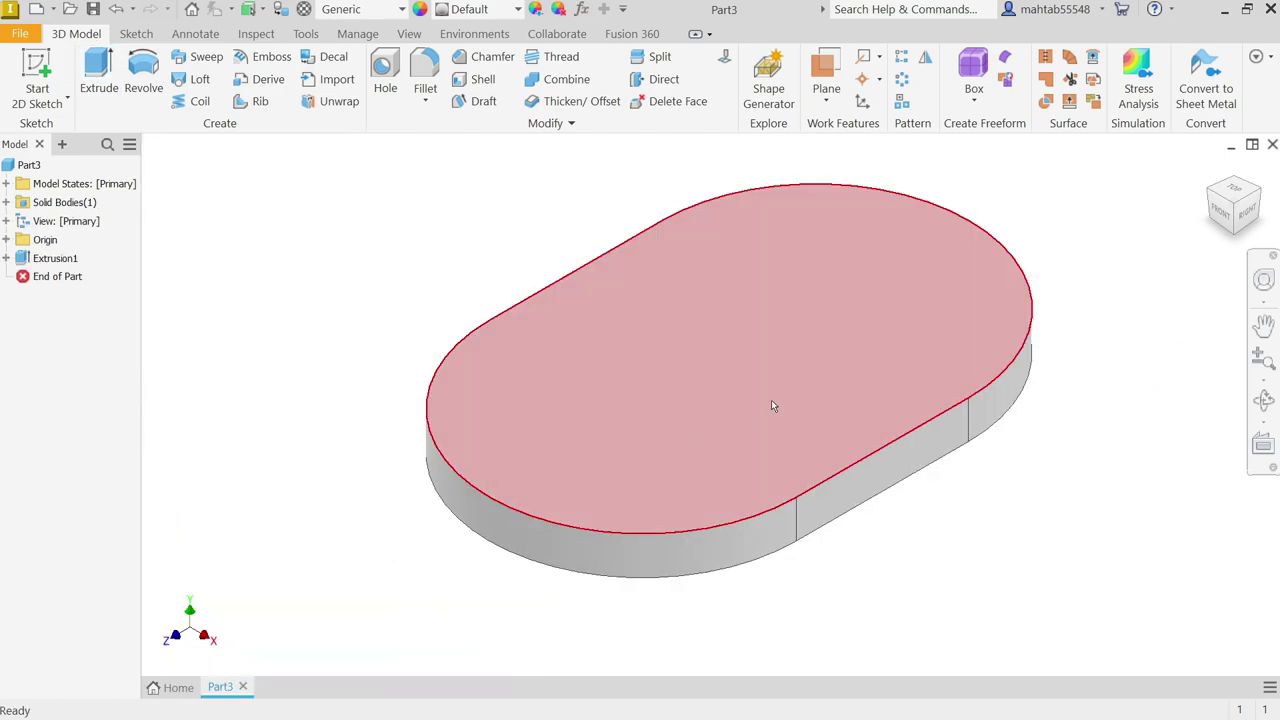
click(771, 399)
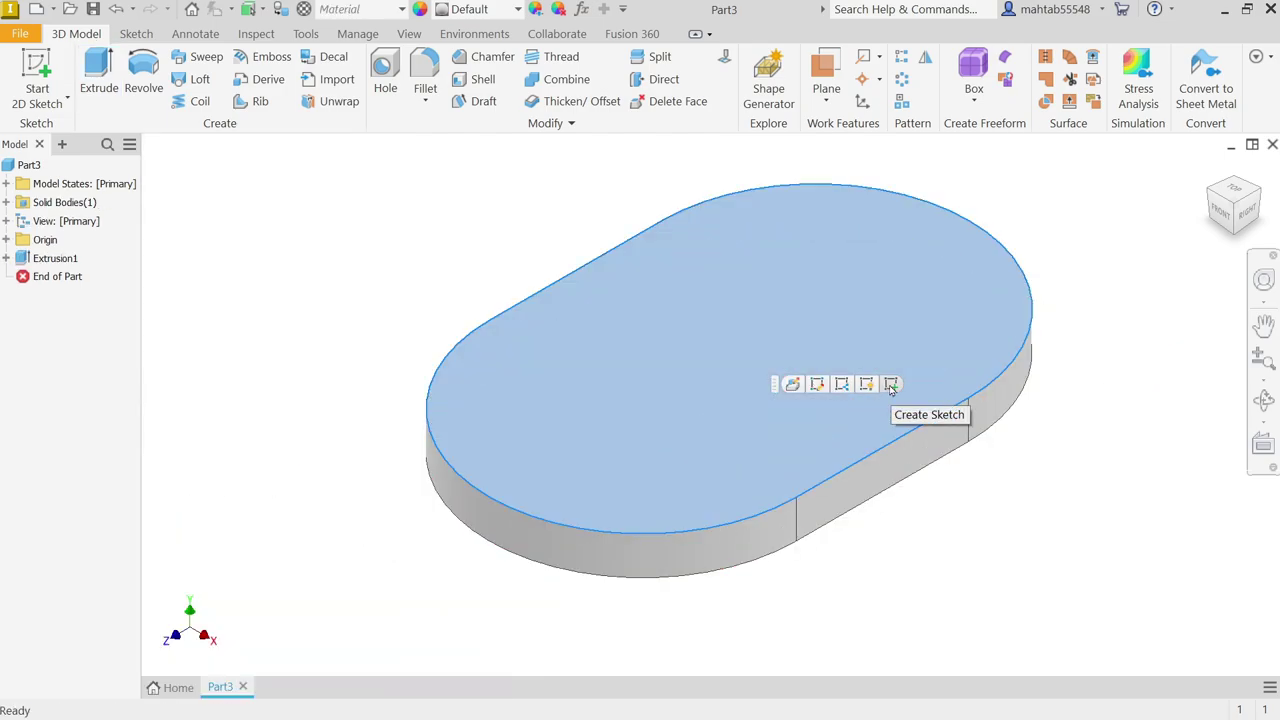
Draw a vertical slot centred on the origin in a new sketch on the top face
click(892, 386)
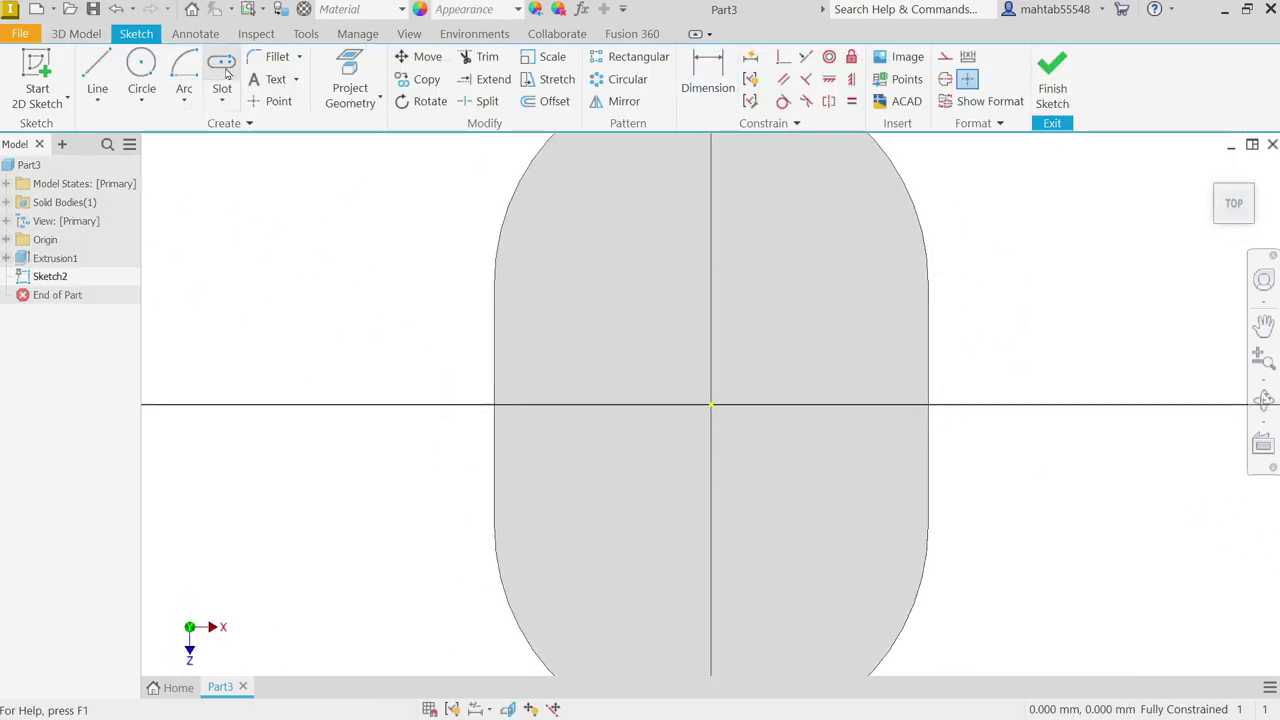
click(224, 72)
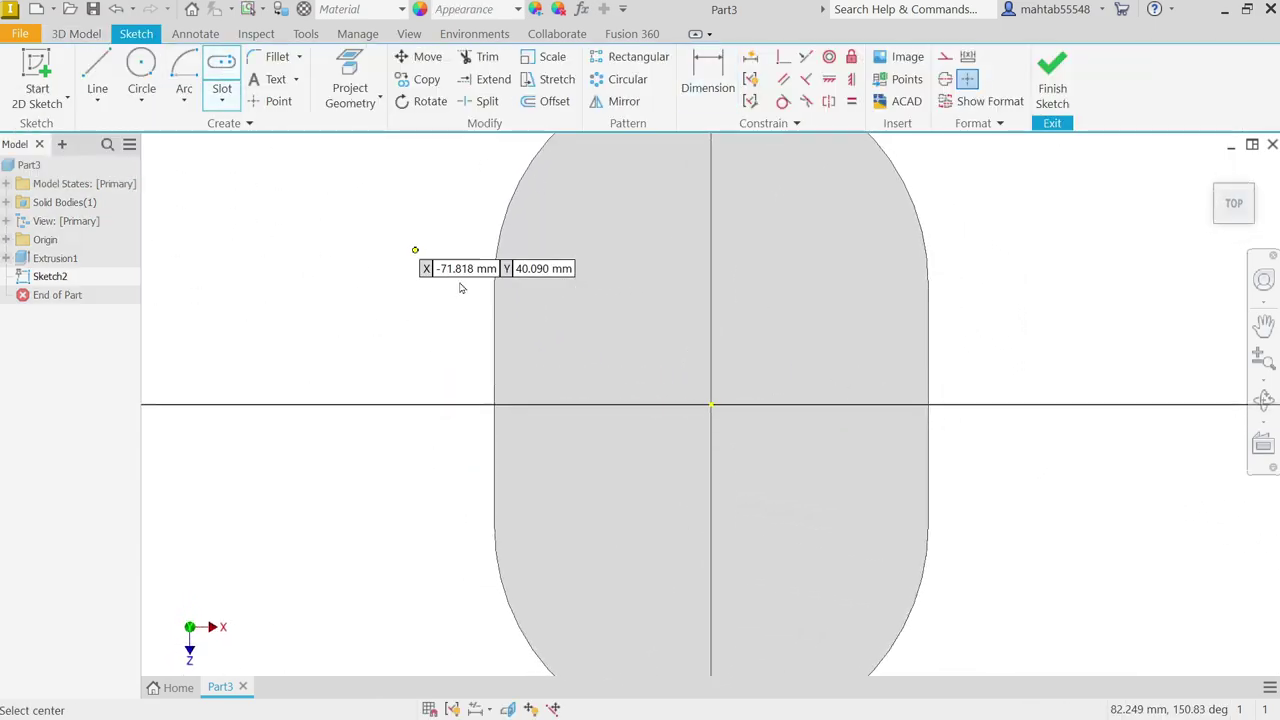
click(710, 405)
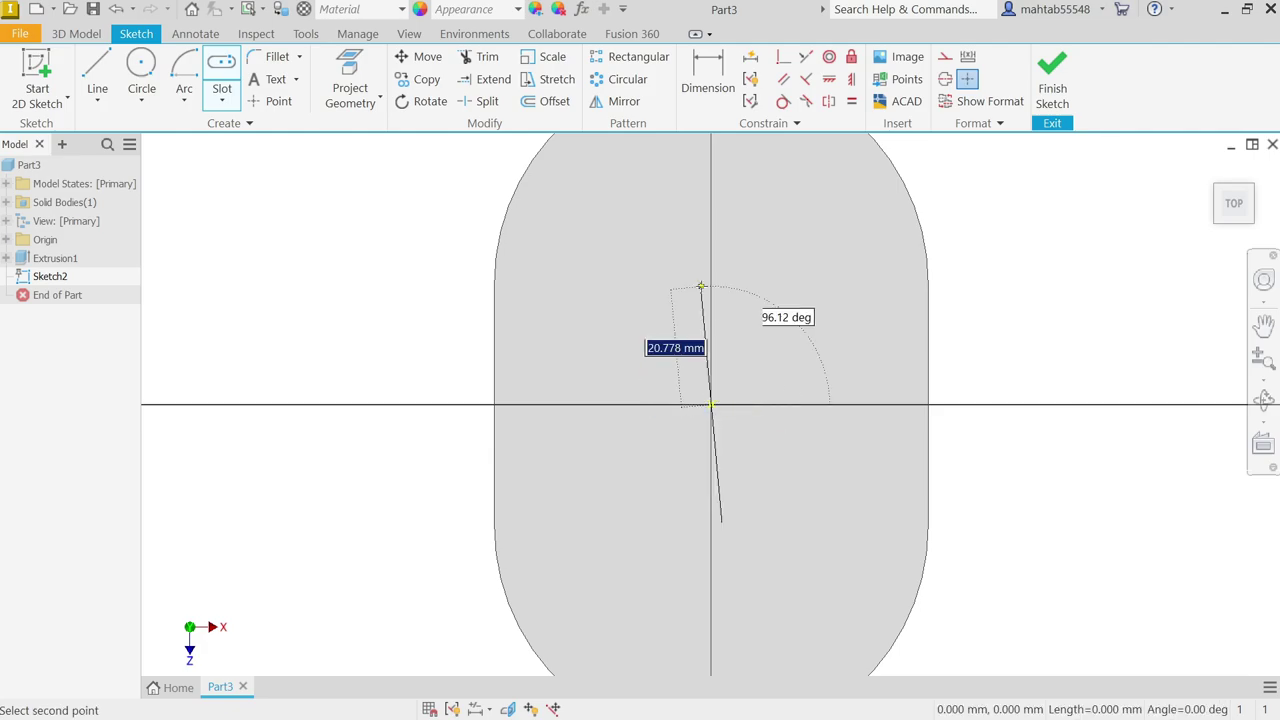
click(711, 190)
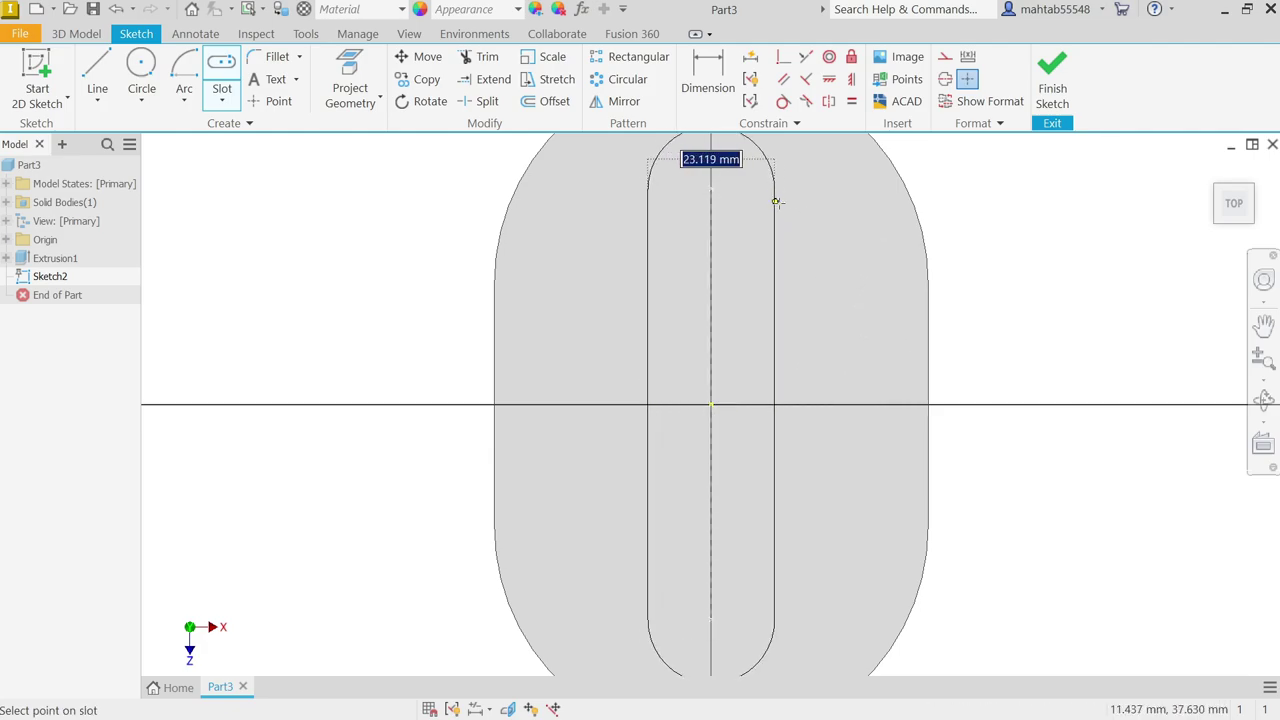
click(822, 208)
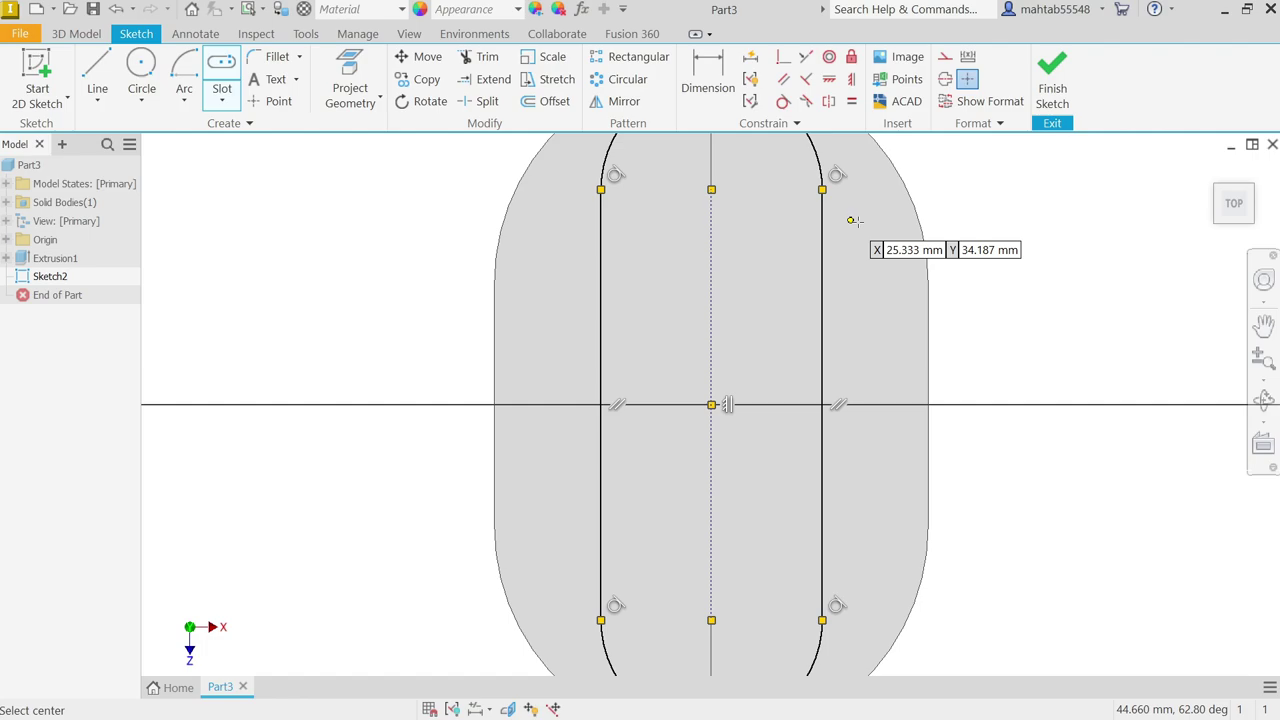
right_click(972, 201)
click(1038, 203)
scroll(984, 231, down, 3)
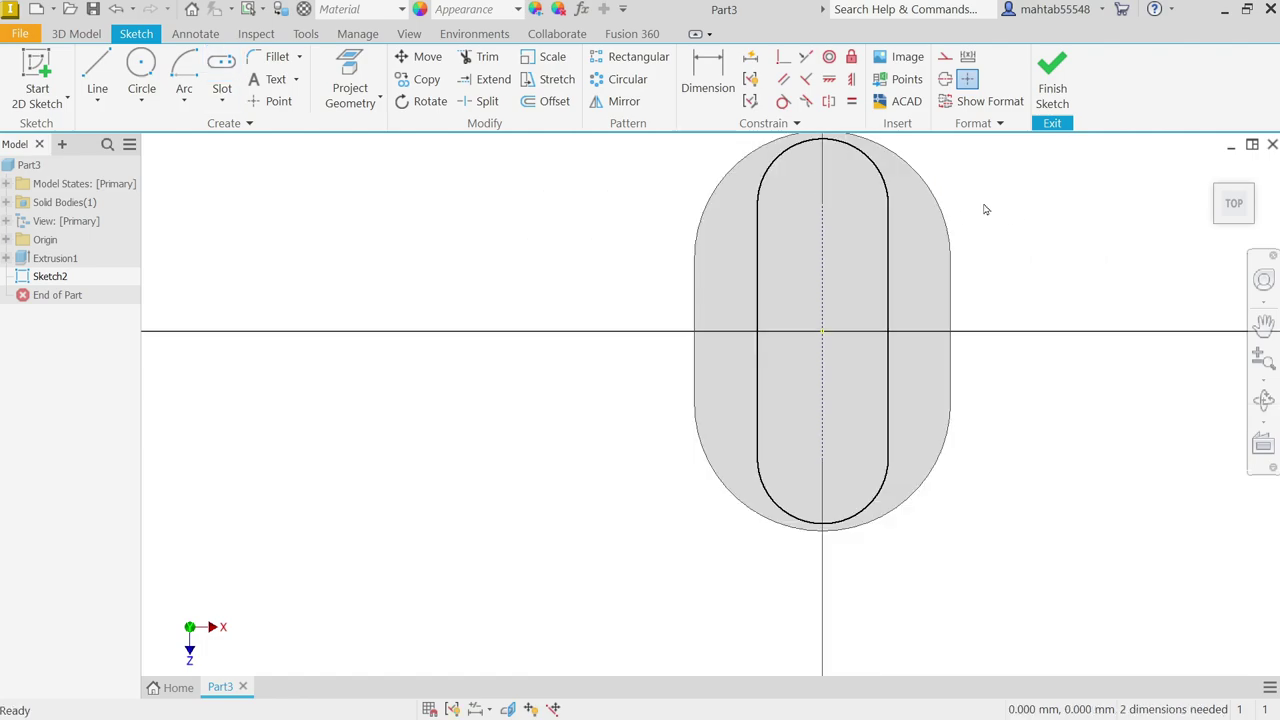
middle_drag(985, 209, 866, 286)
Dimension the slot to 77 mm long with 16 mm end radius and finish the sketch
click(708, 80)
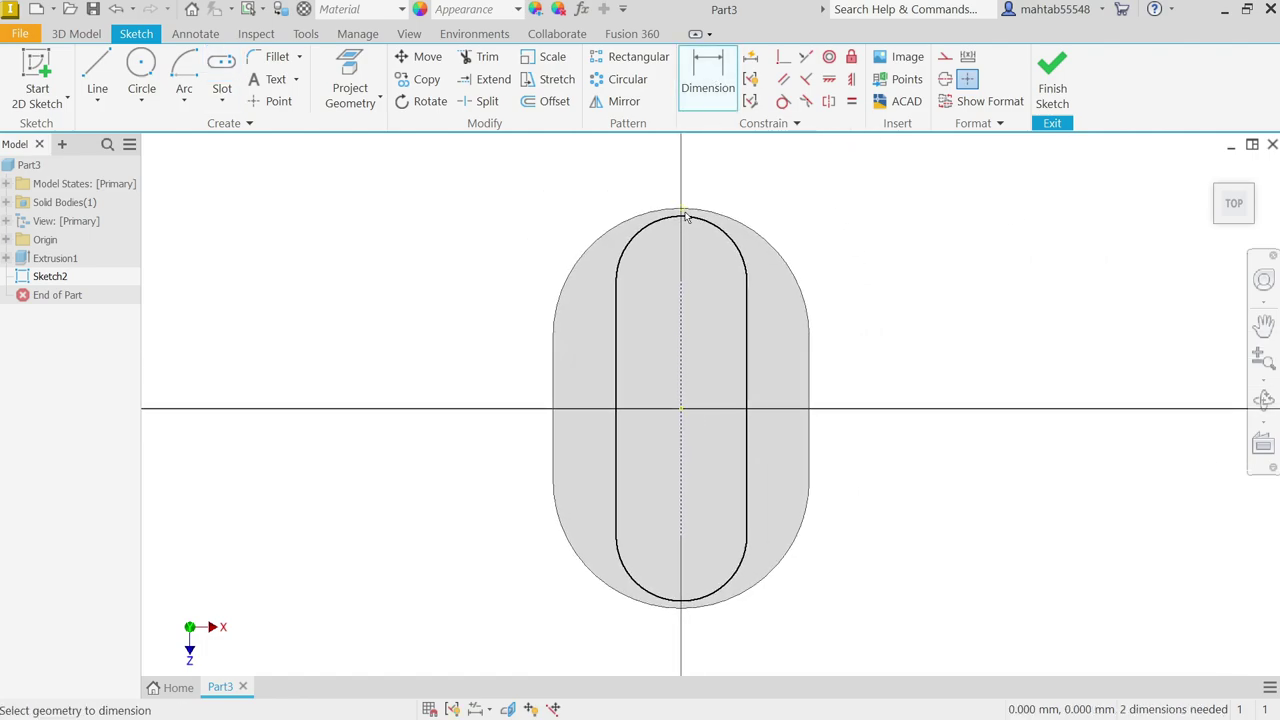
click(681, 217)
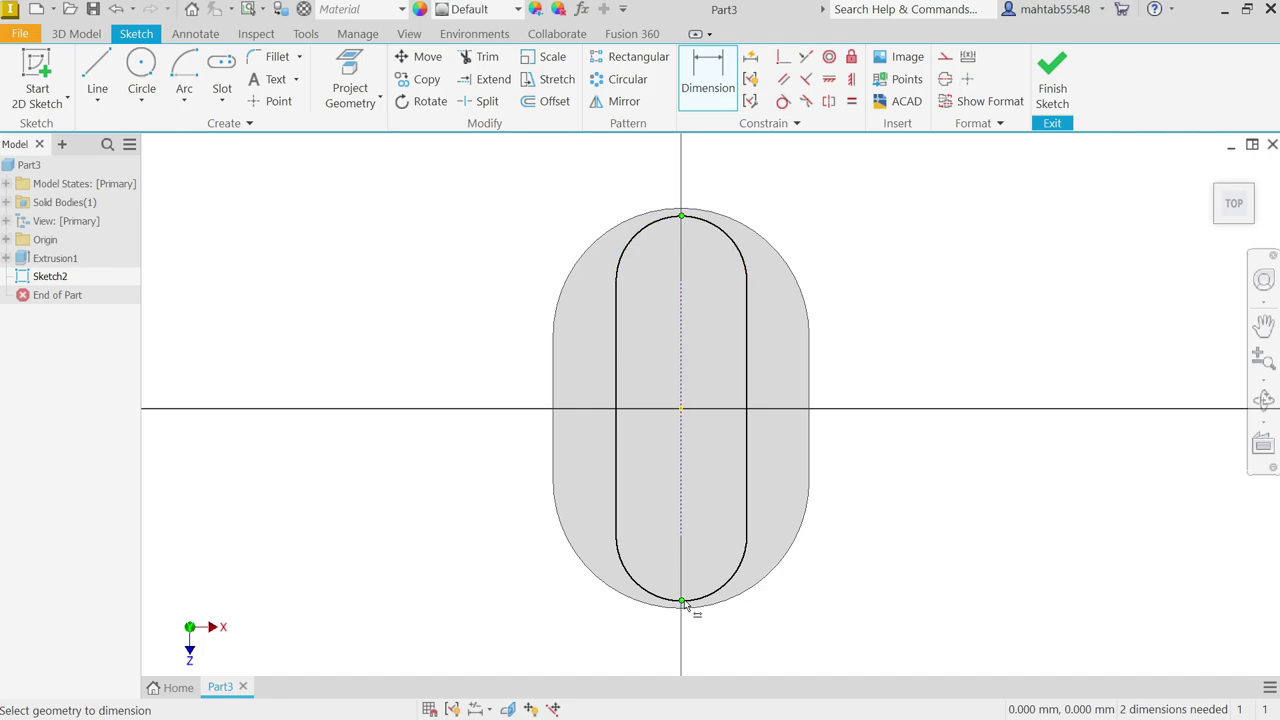
click(728, 595)
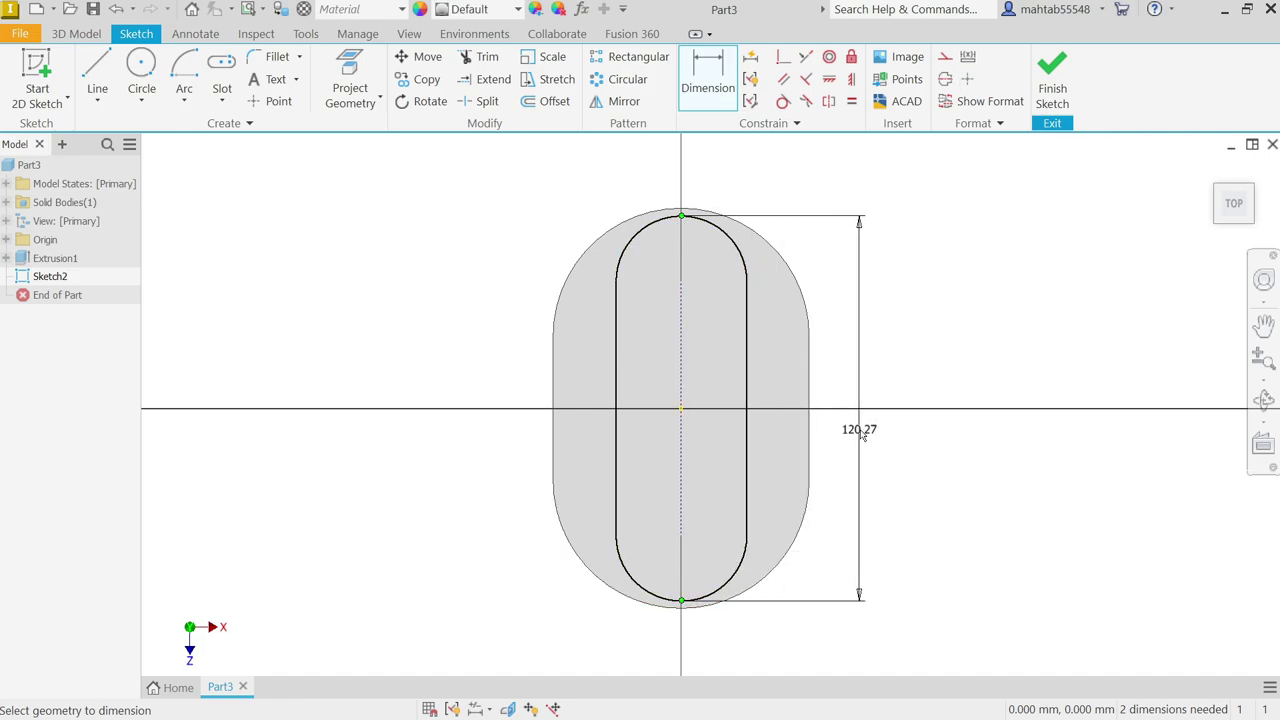
click(859, 431)
text(77)
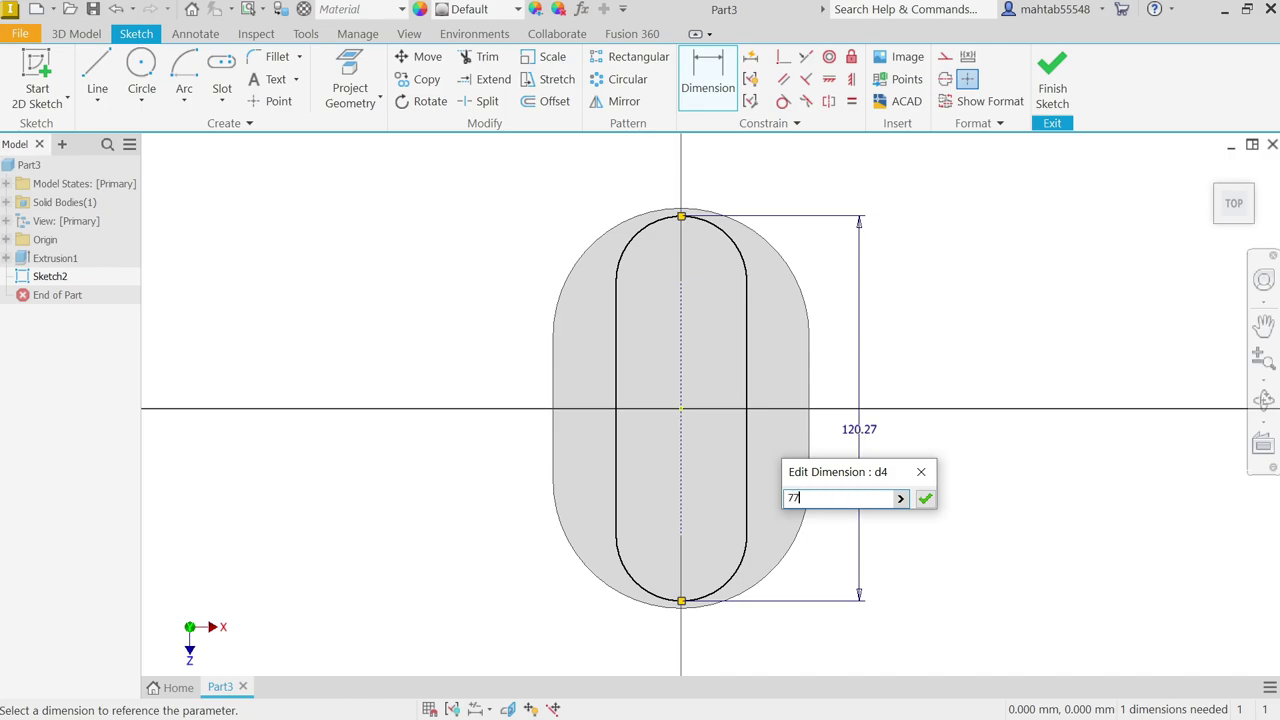
click(925, 498)
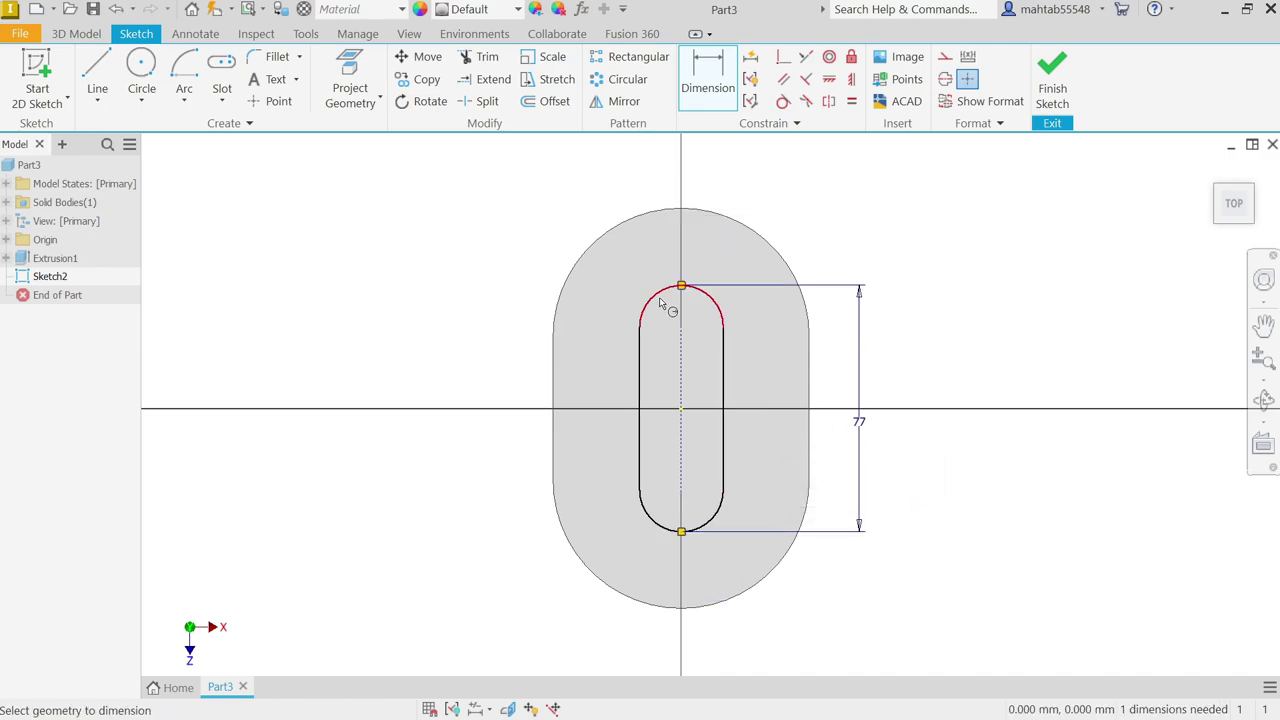
click(655, 296)
click(574, 219)
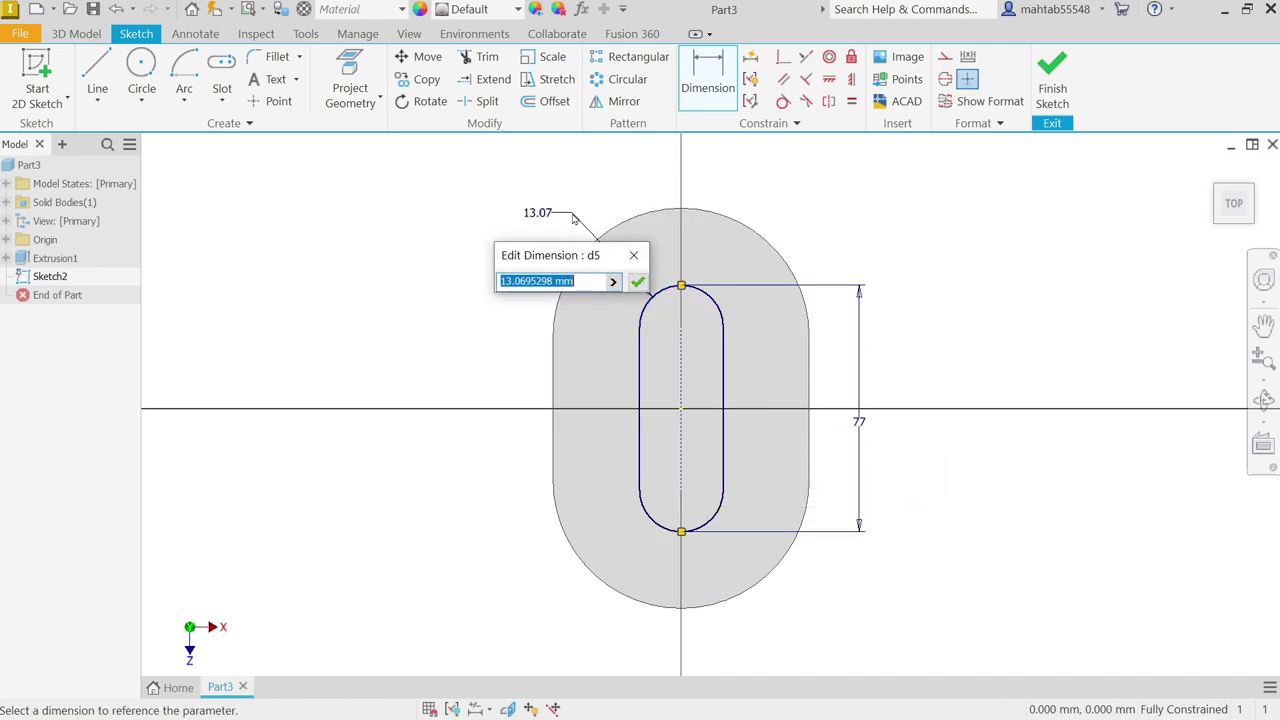
text(16)
key(Return)
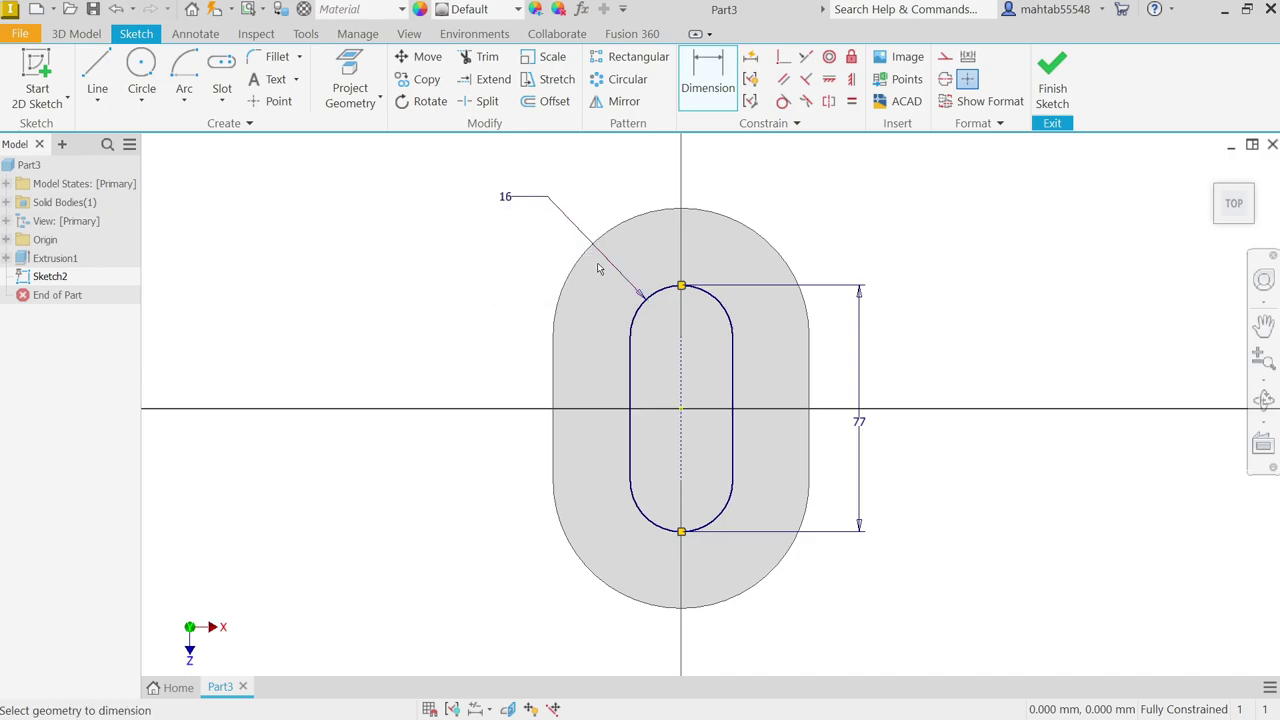
click(1055, 85)
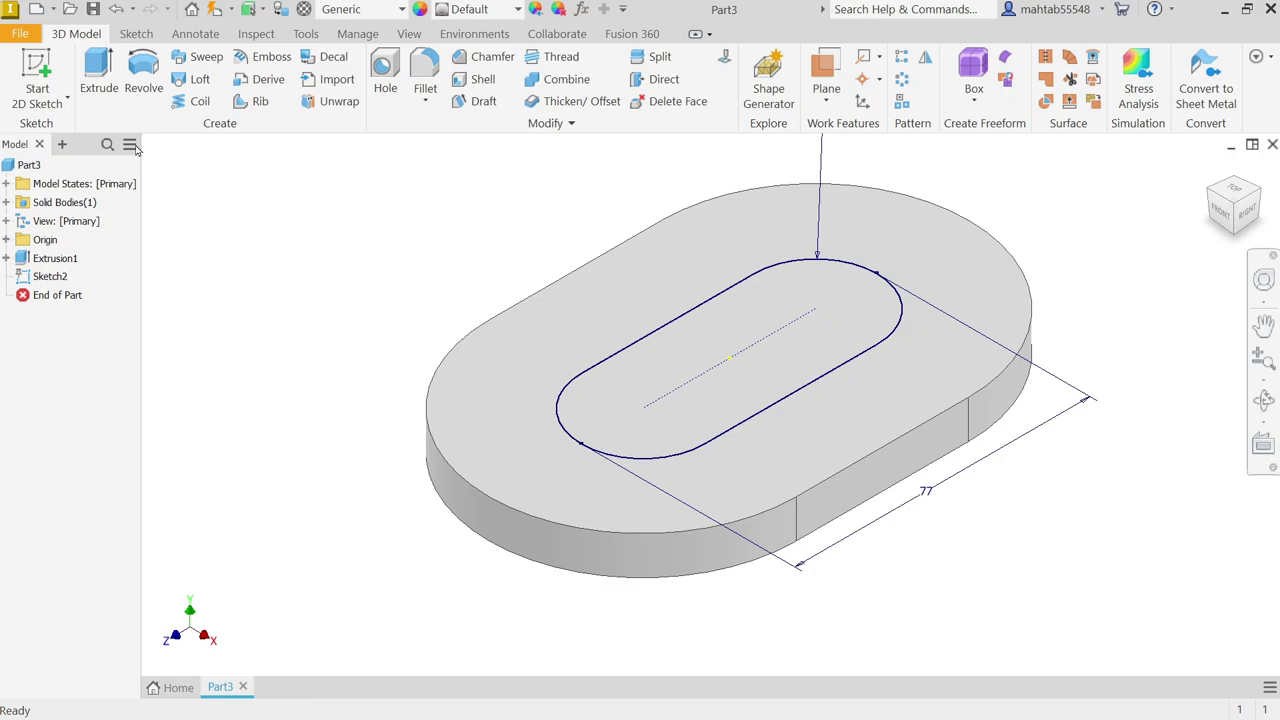
Extrude the smaller slot 32-10 mm as a boss joined to the plate
click(99, 80)
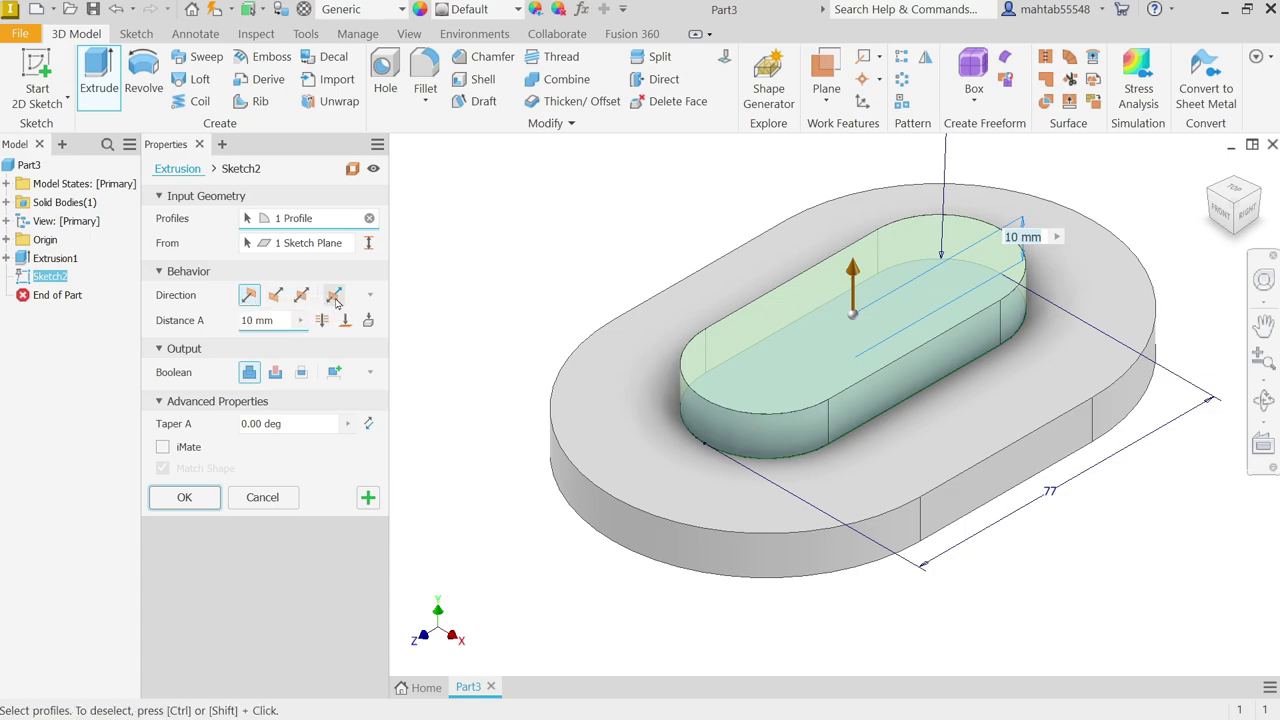
click(284, 321)
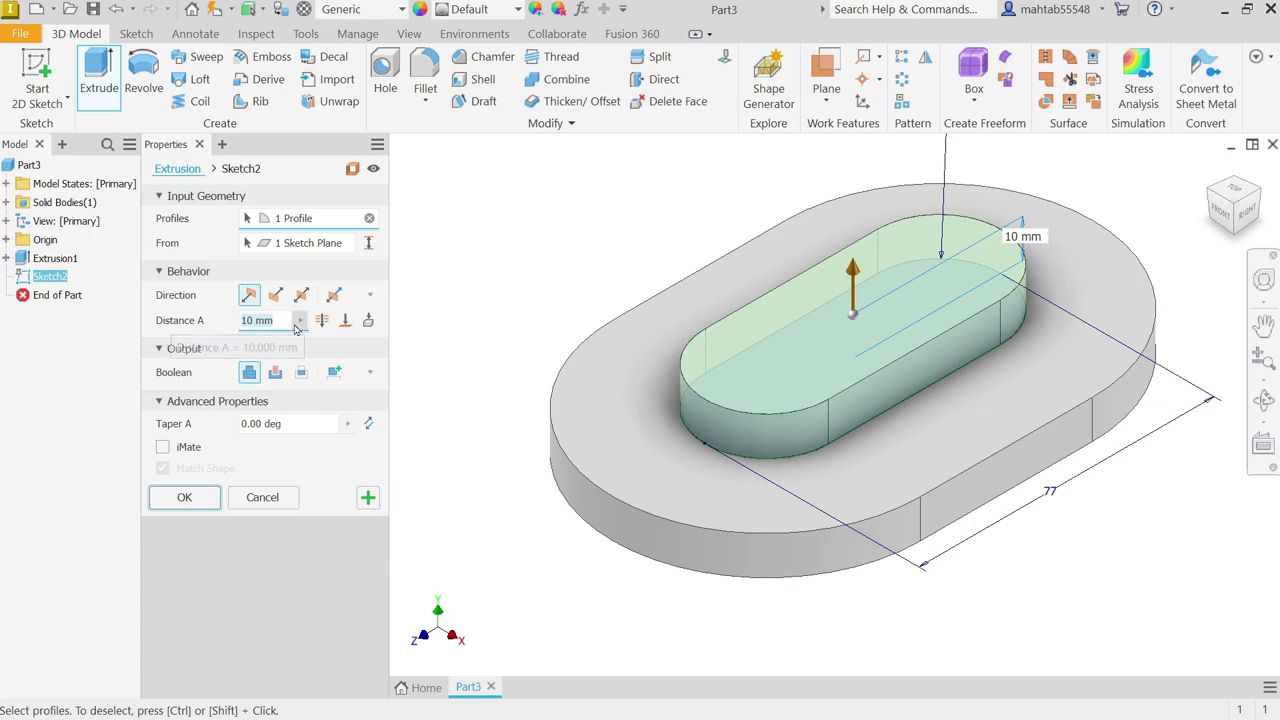
text(32-10)
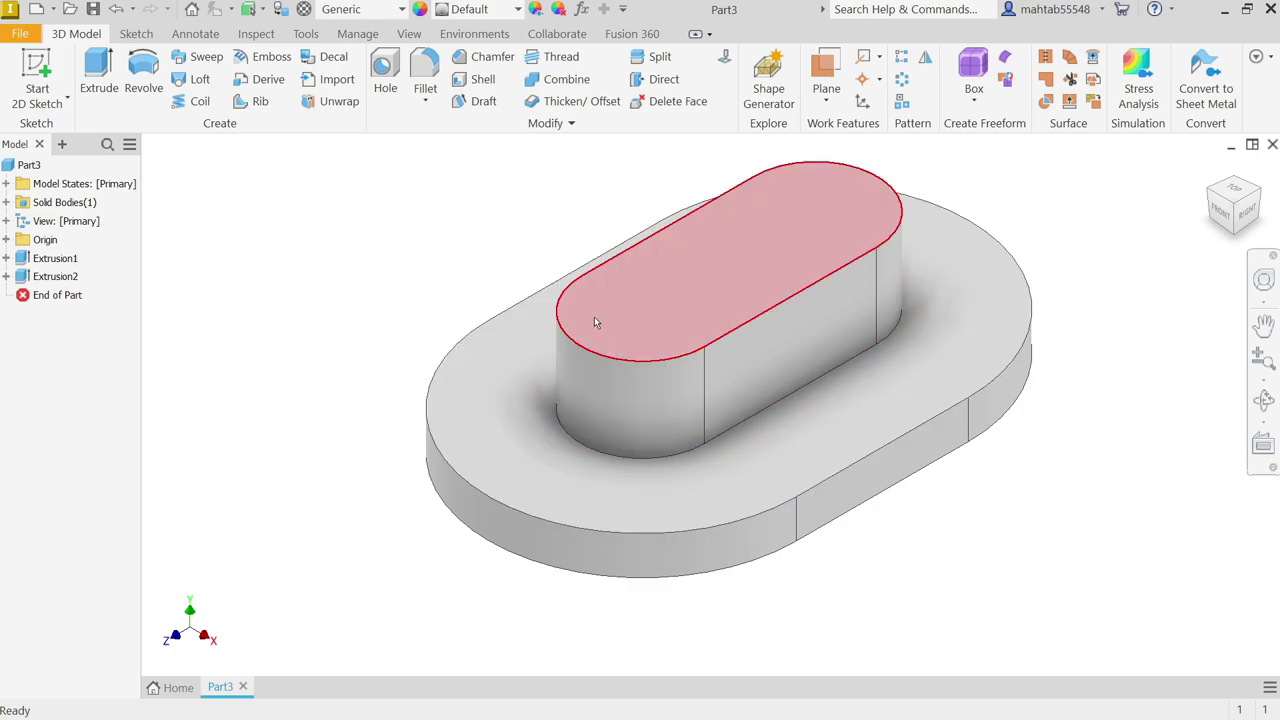
middle_drag(727, 322, 685, 350)
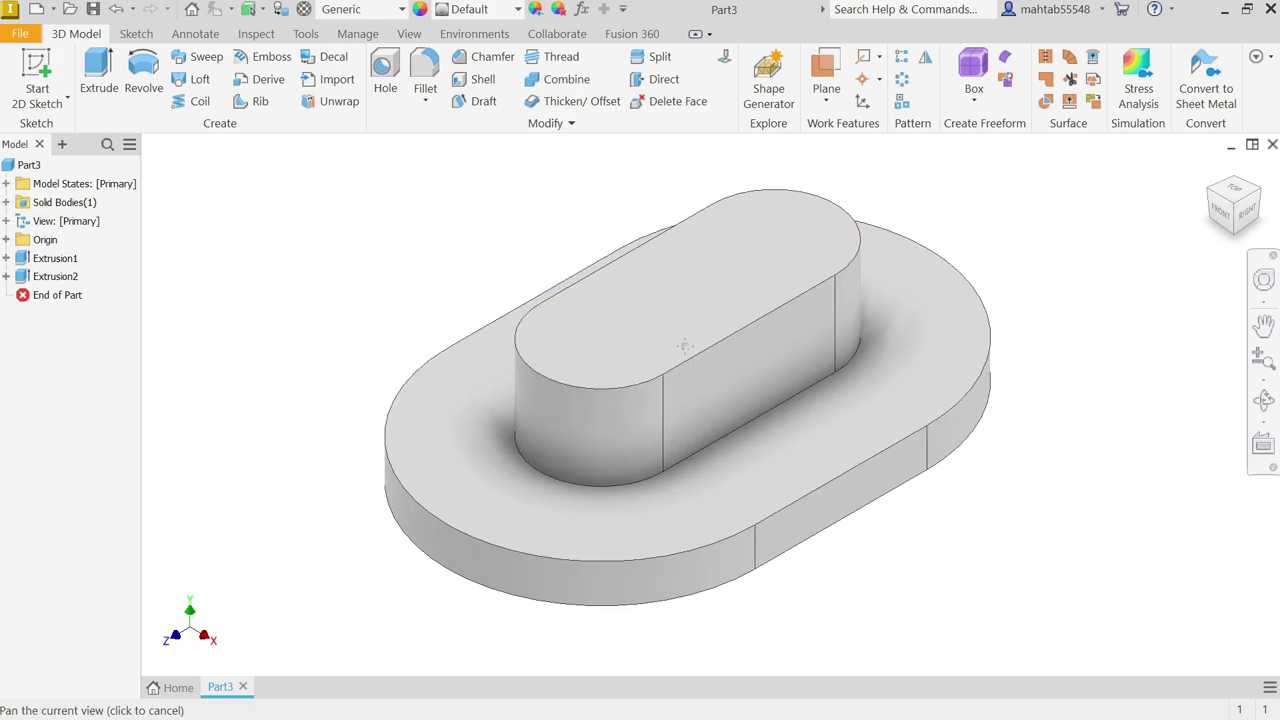
Assign Steel, Cast as the part material, then return to the reference drawing
click(344, 10)
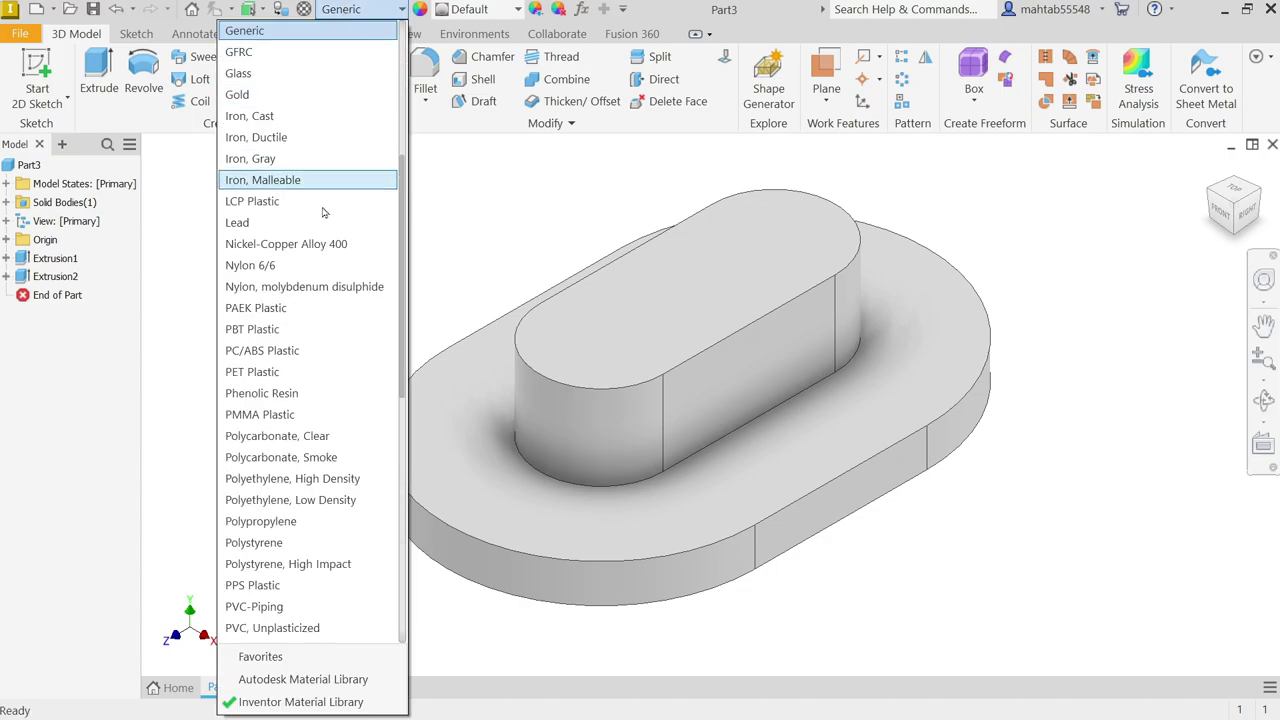
scroll(305, 335, down, 2)
scroll(305, 338, down, 8)
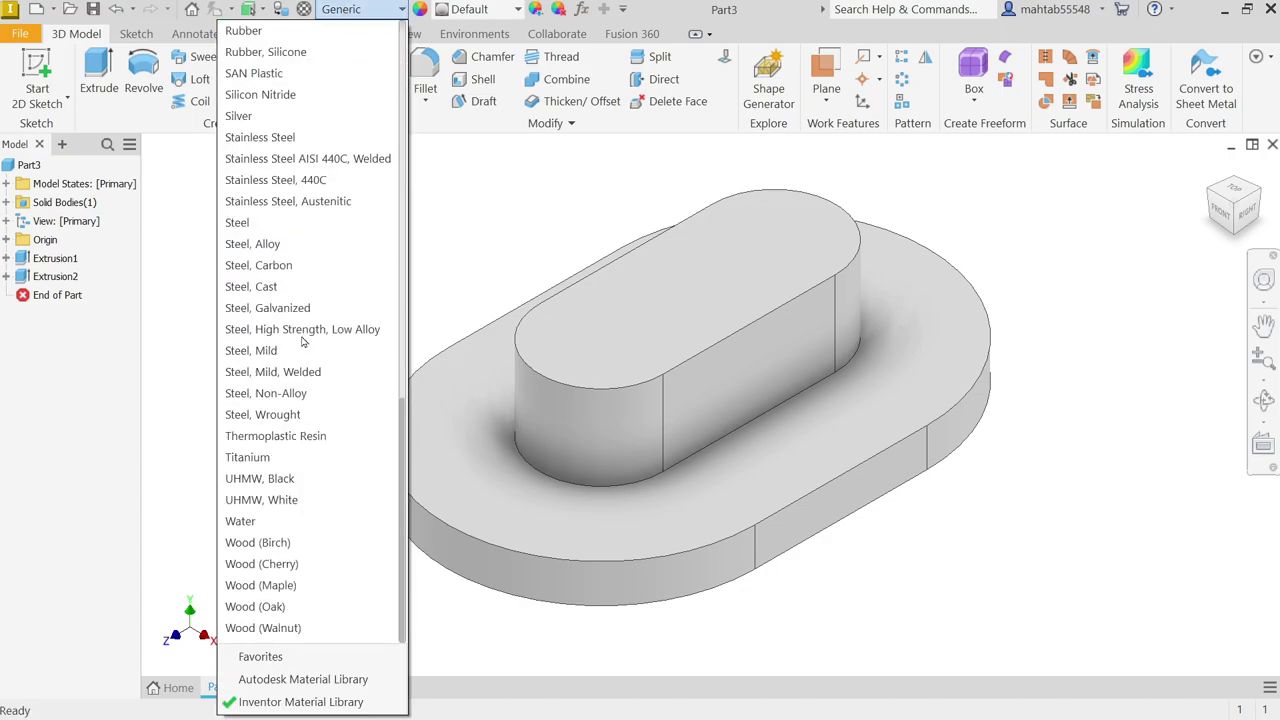
click(277, 289)
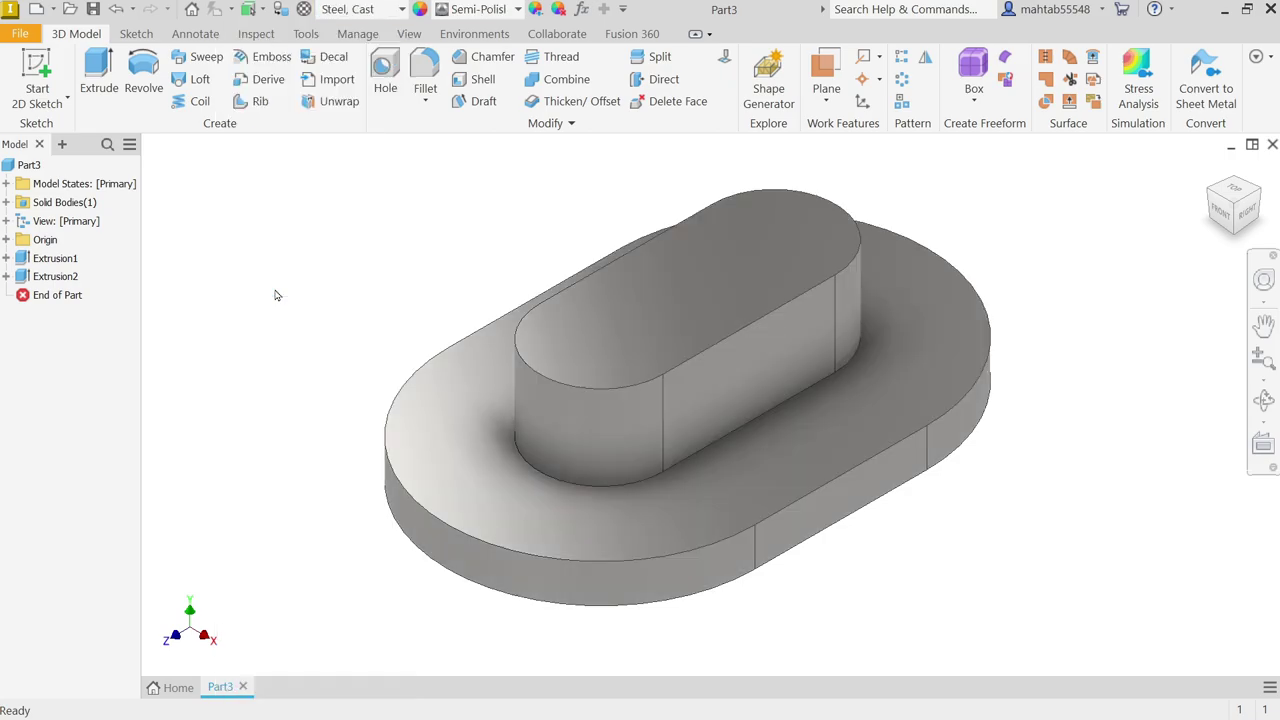
middle_drag(458, 346, 766, 347)
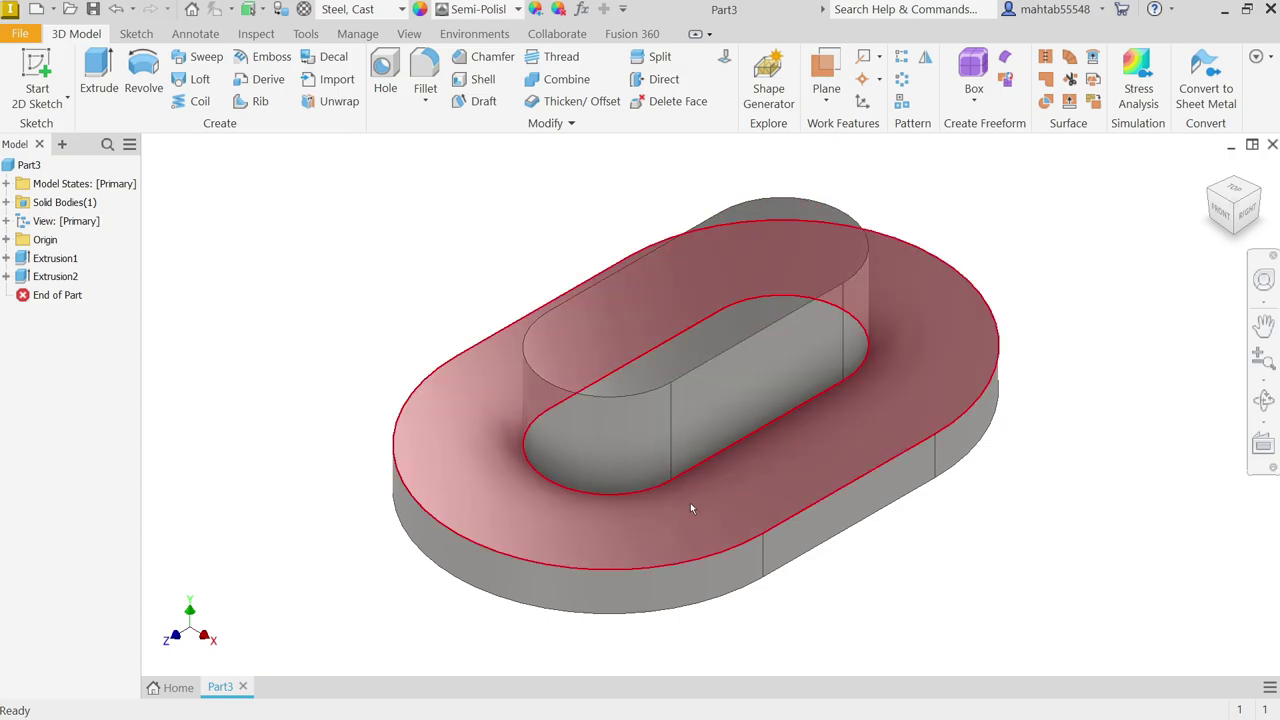
key(alt+Tab)
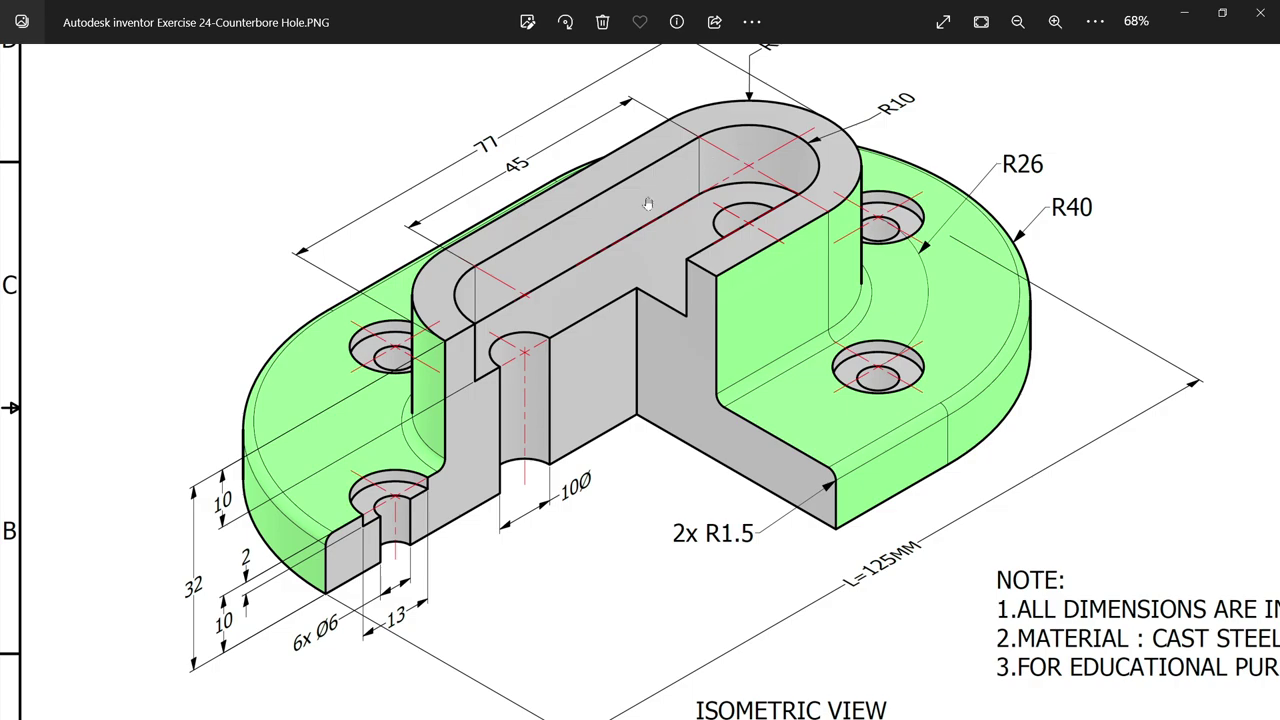
Pan the reference drawing to check the R16, R10, R26 and R40 slot radii
drag(688, 229, 676, 279)
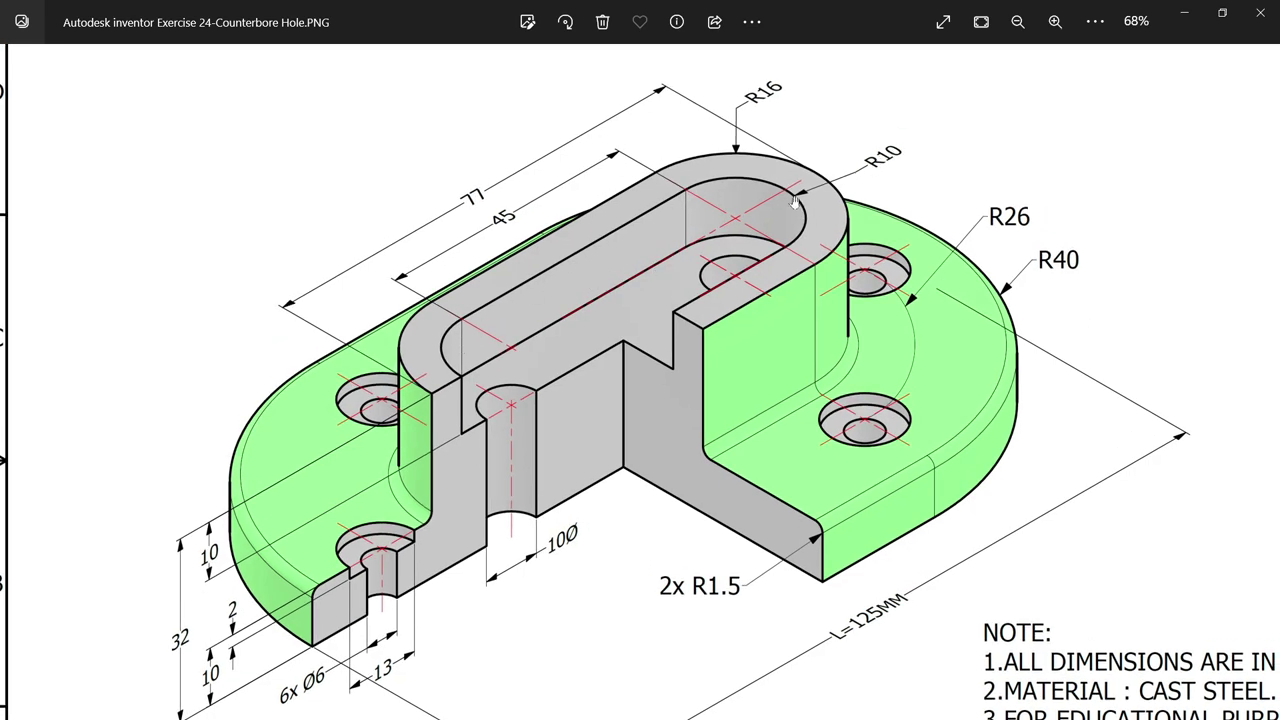
scroll(418, 450, down, 1)
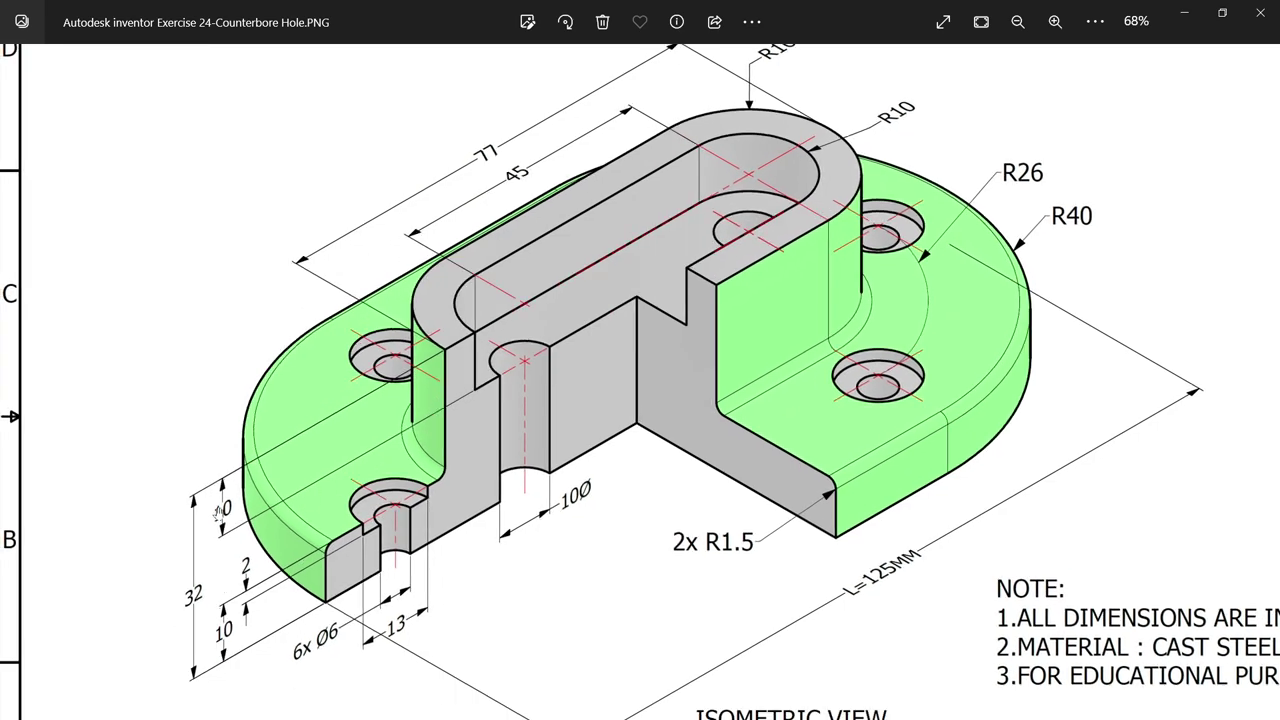
On the boss top face, draw a center-to-center slot between the arc centres
click(1184, 12)
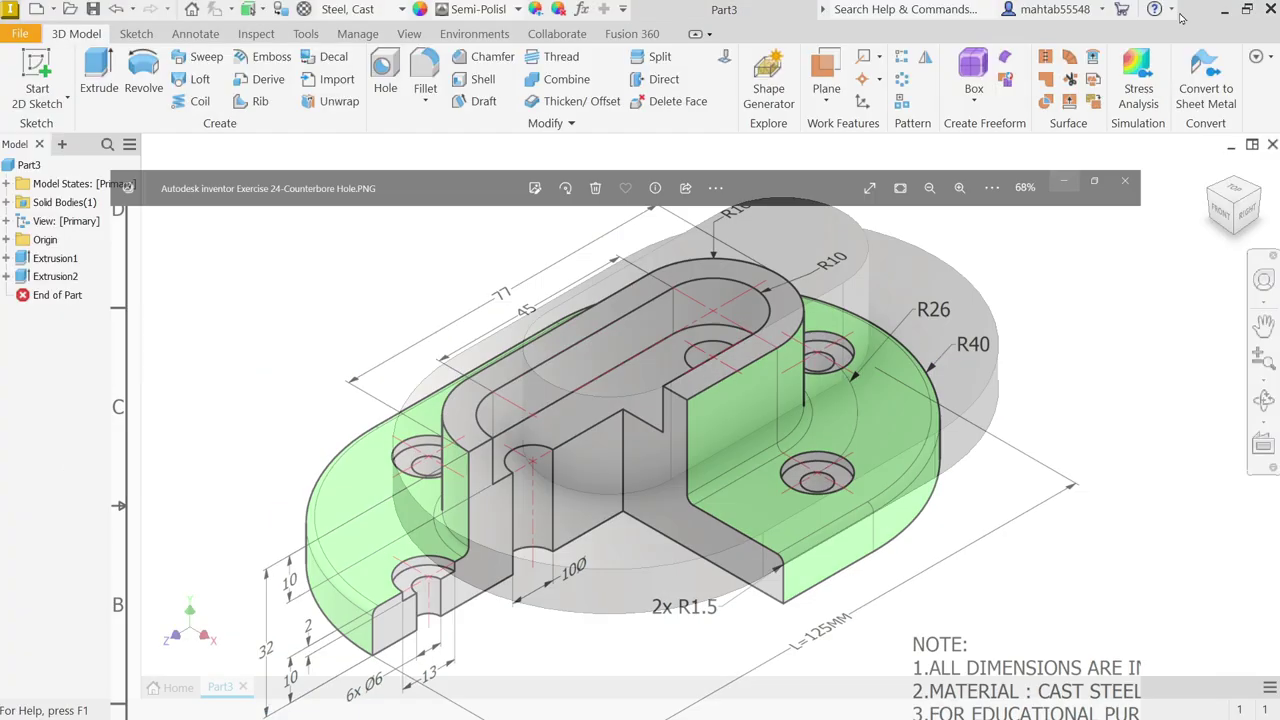
click(761, 265)
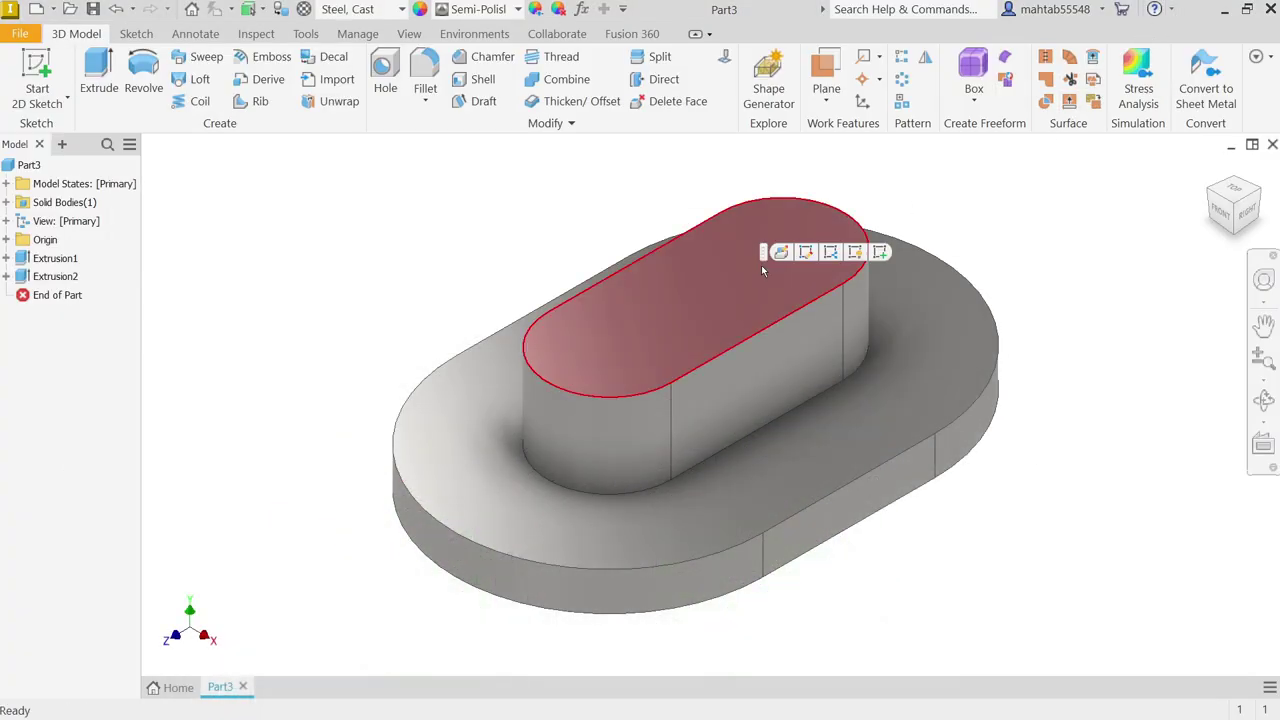
click(880, 252)
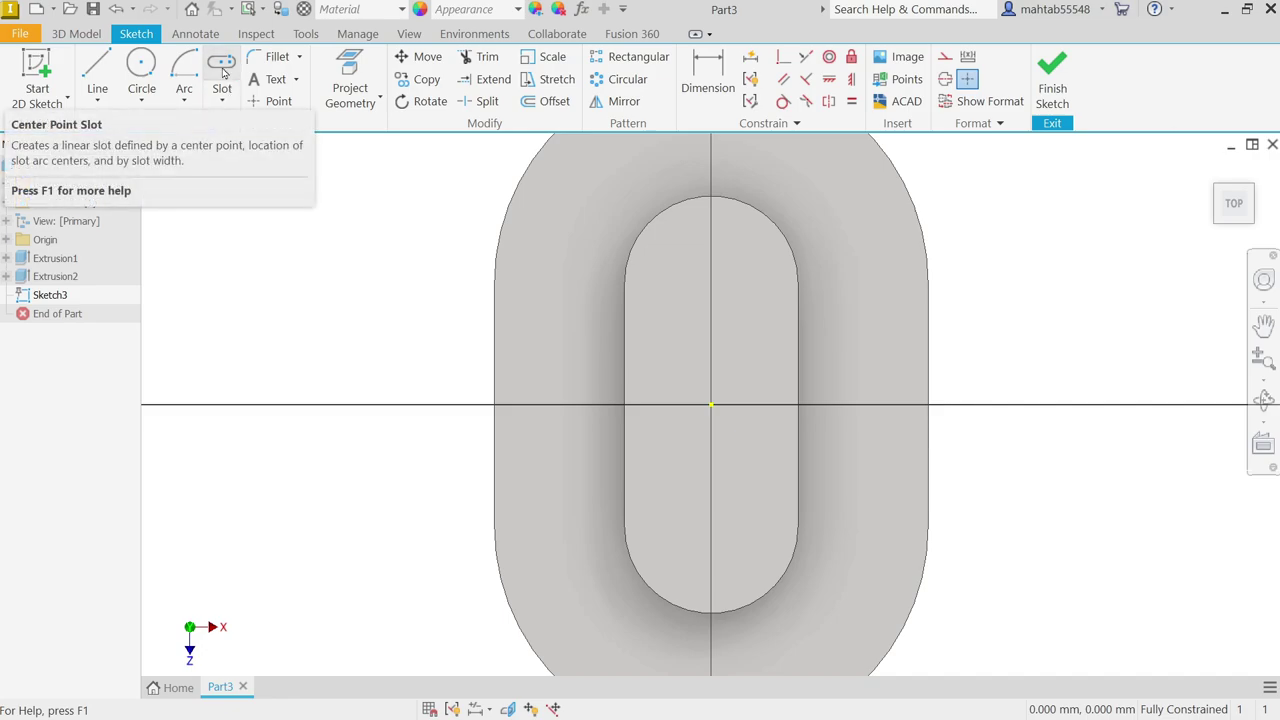
click(222, 100)
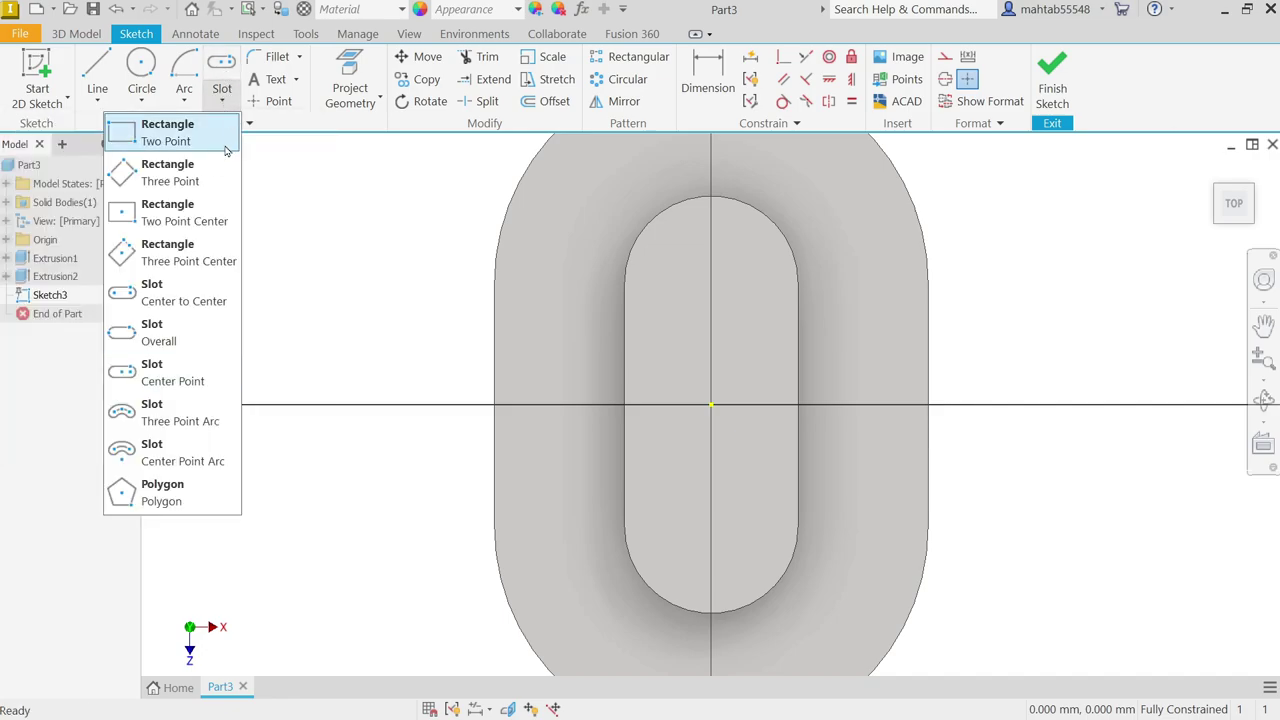
click(157, 302)
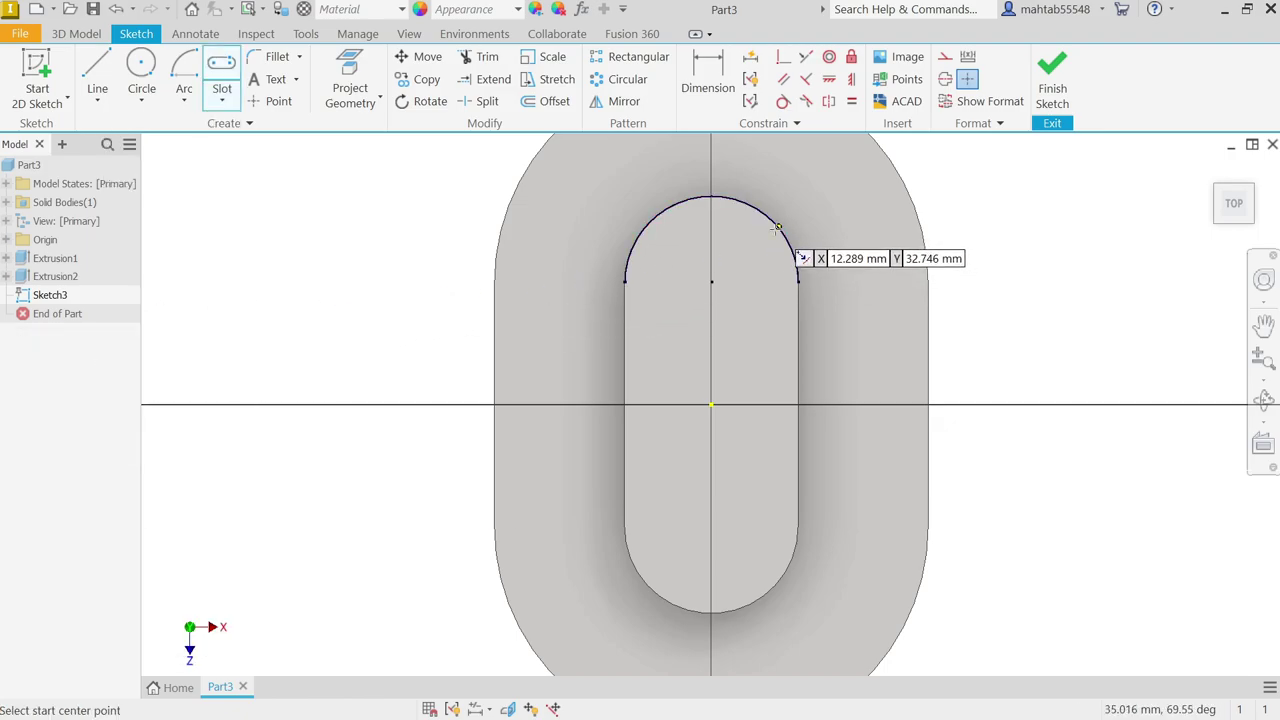
click(712, 282)
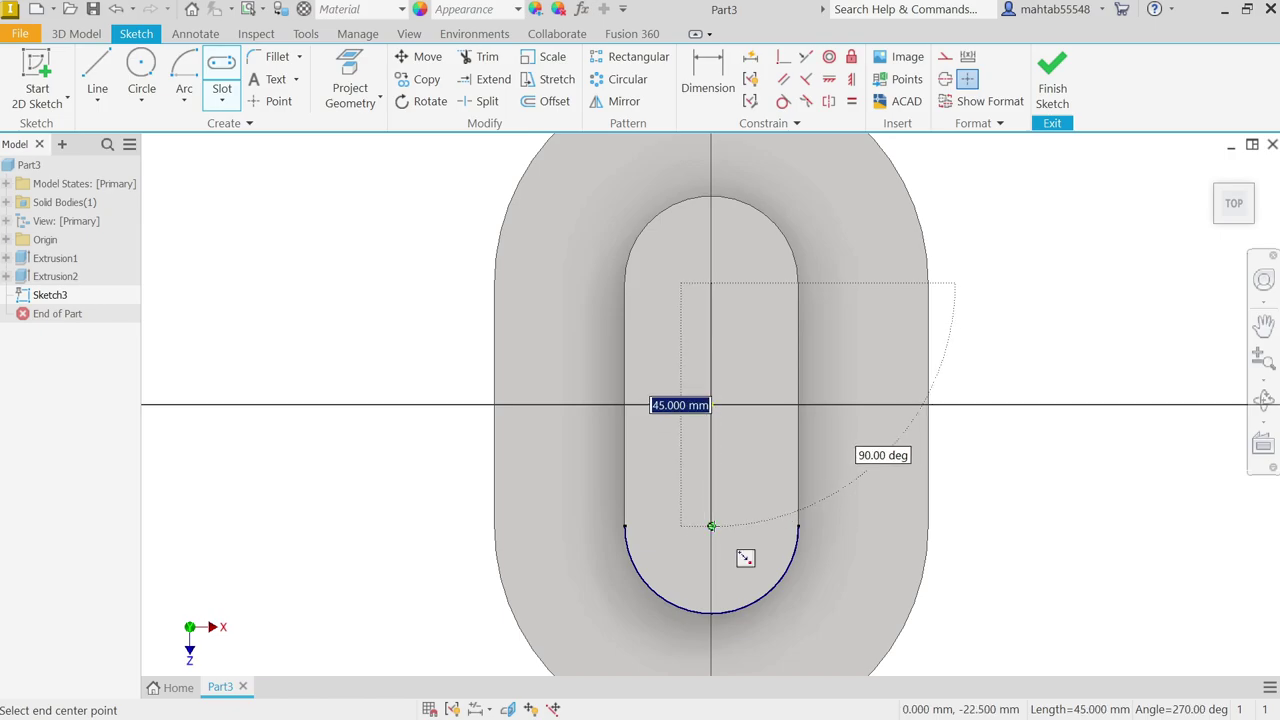
click(711, 526)
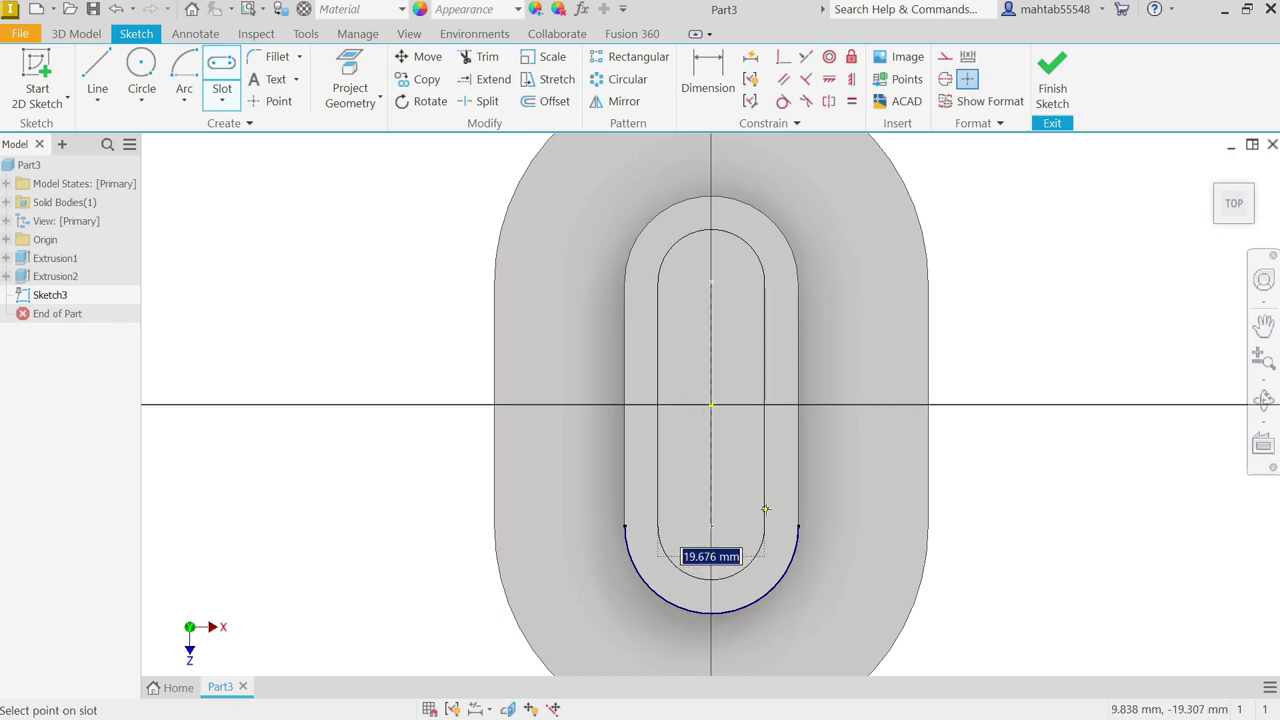
click(765, 510)
right_click(855, 268)
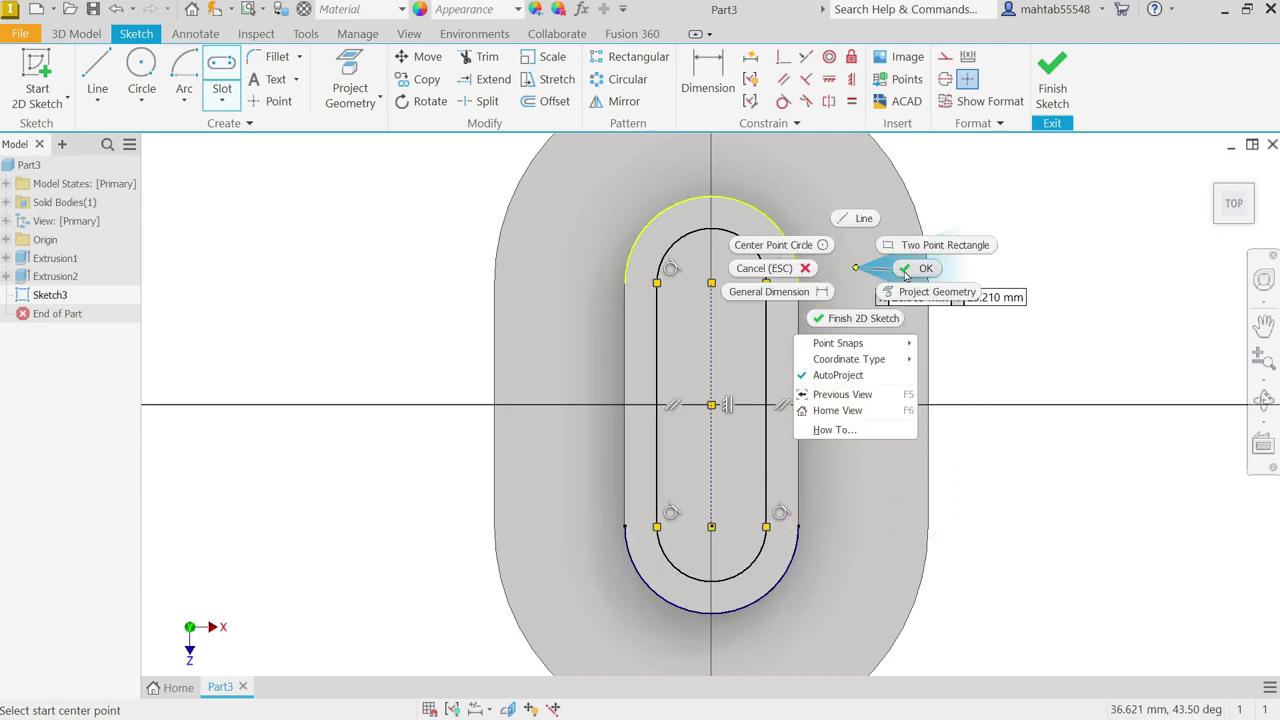
click(904, 272)
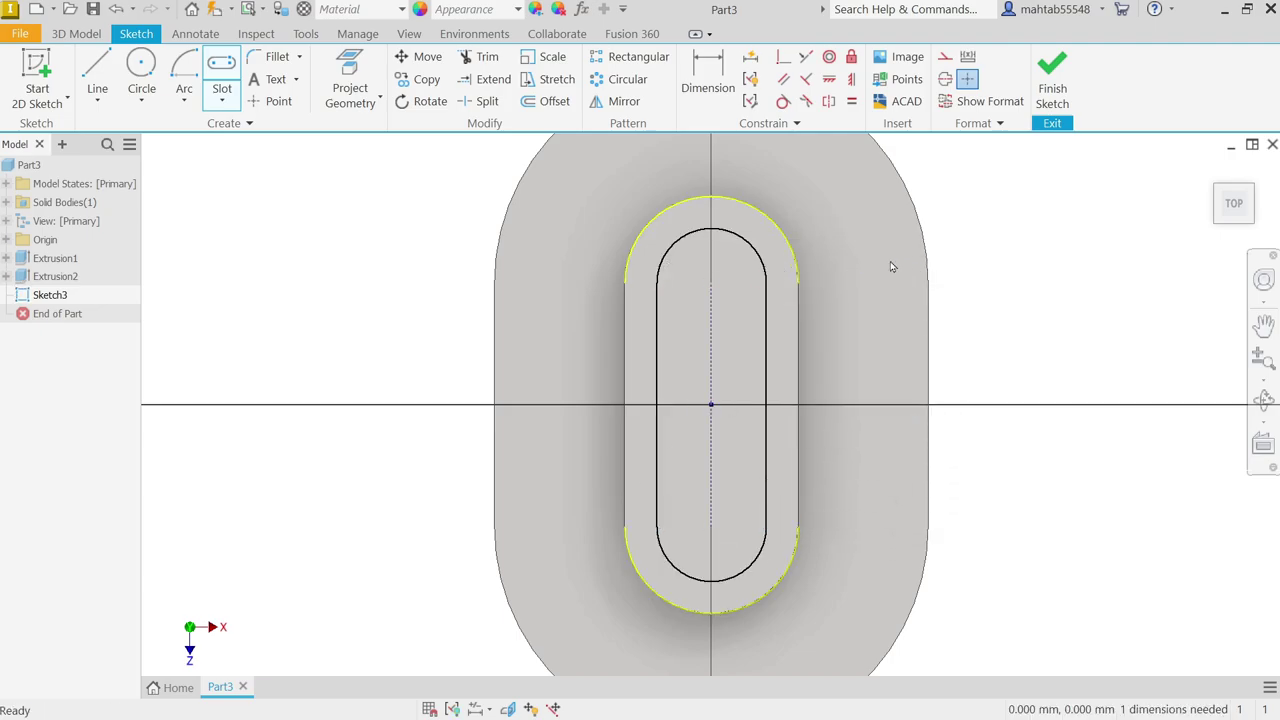
Dimension the slot's end arc to R10 and finish the sketch
click(701, 83)
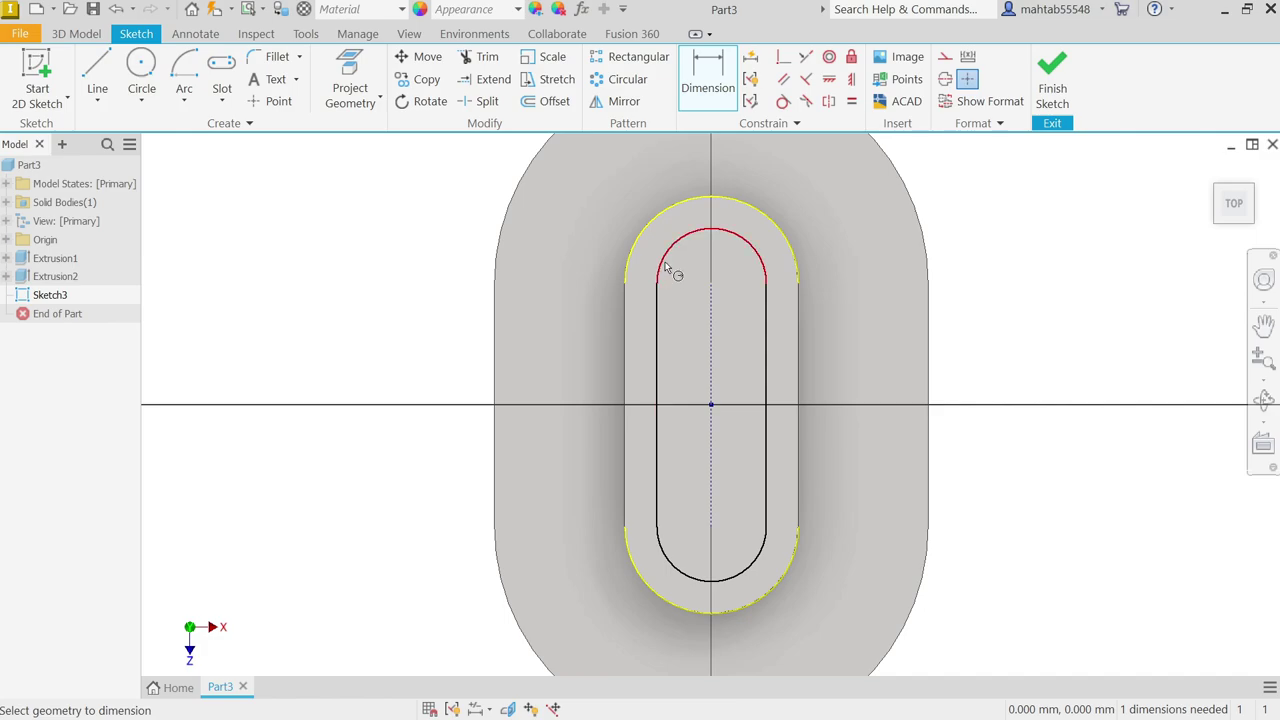
click(666, 263)
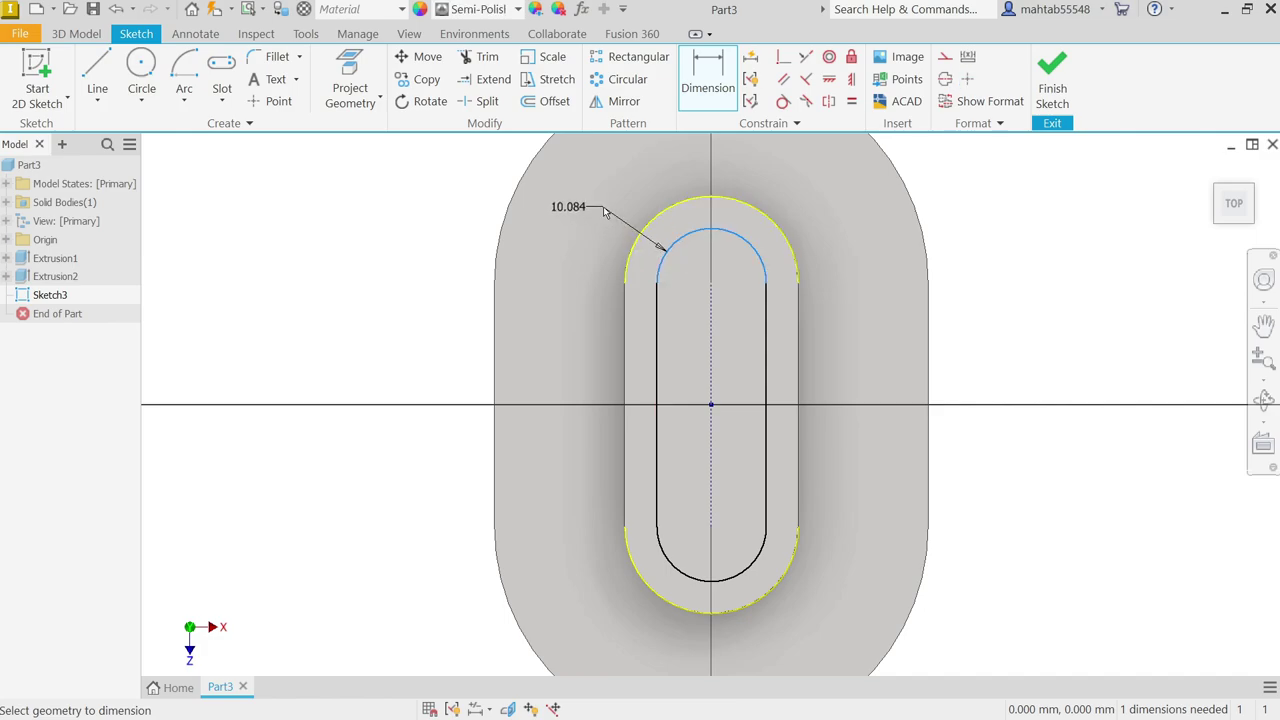
click(604, 212)
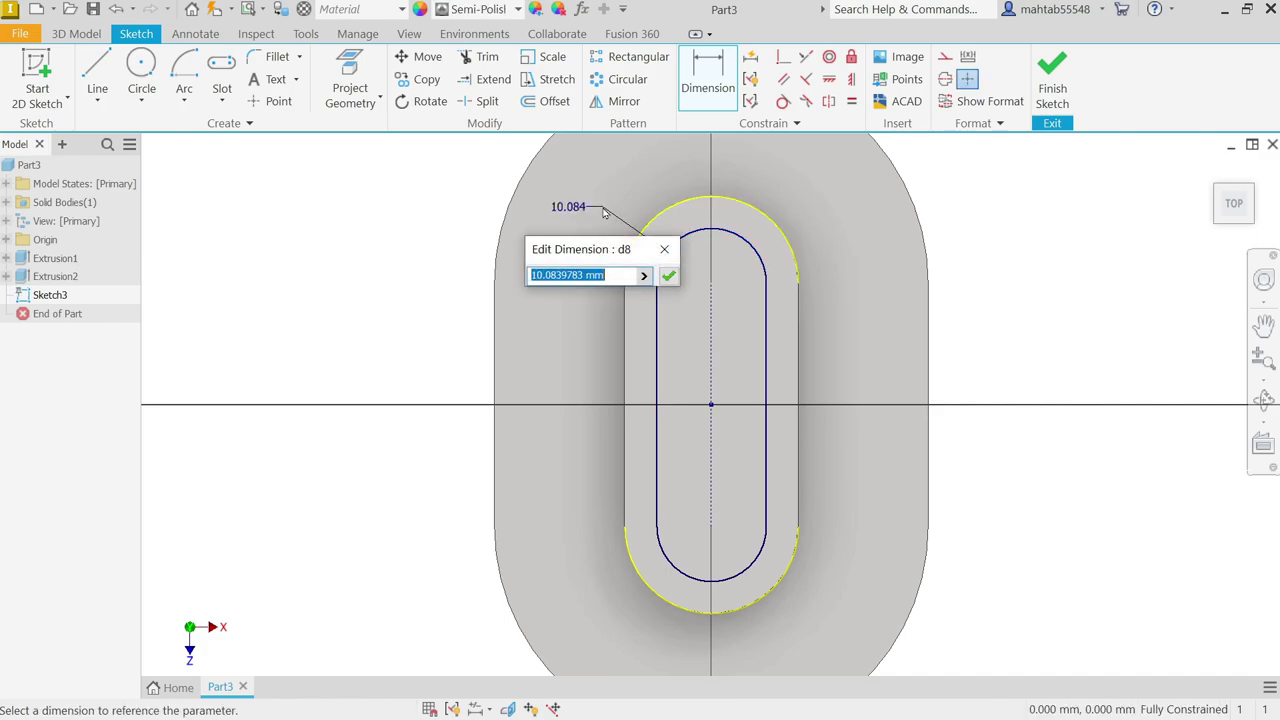
text(10)
click(668, 276)
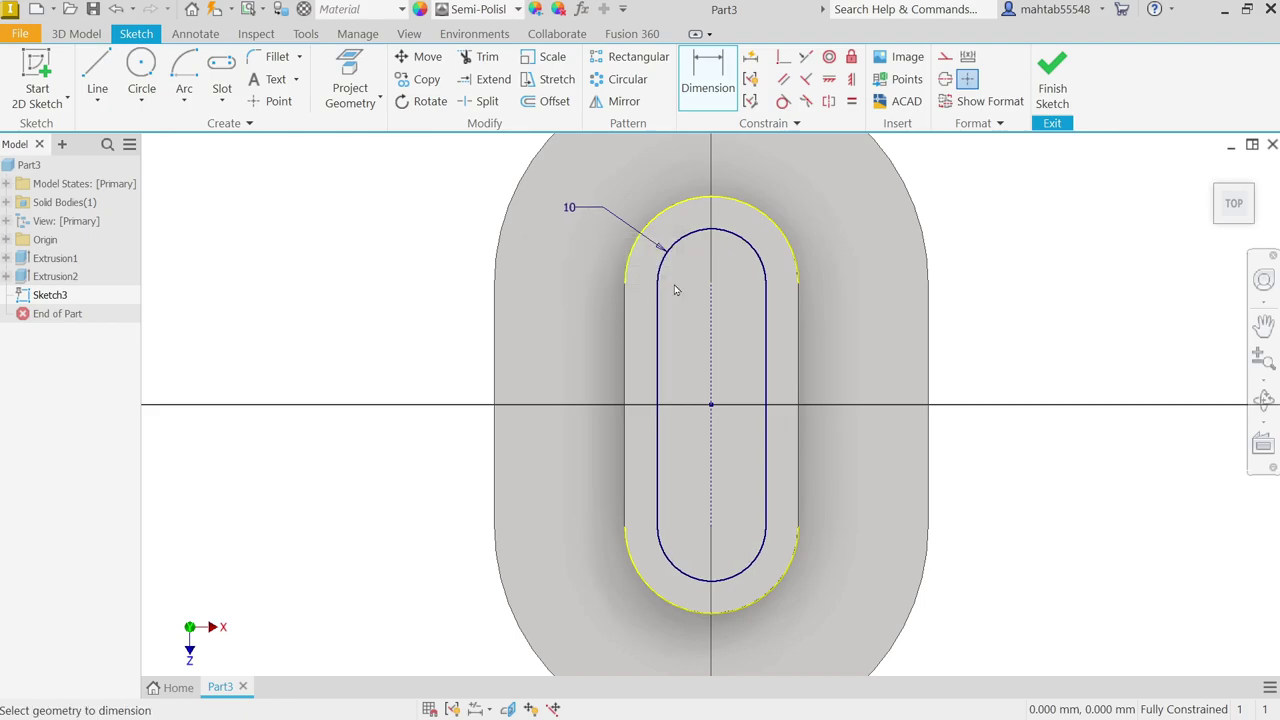
click(1052, 78)
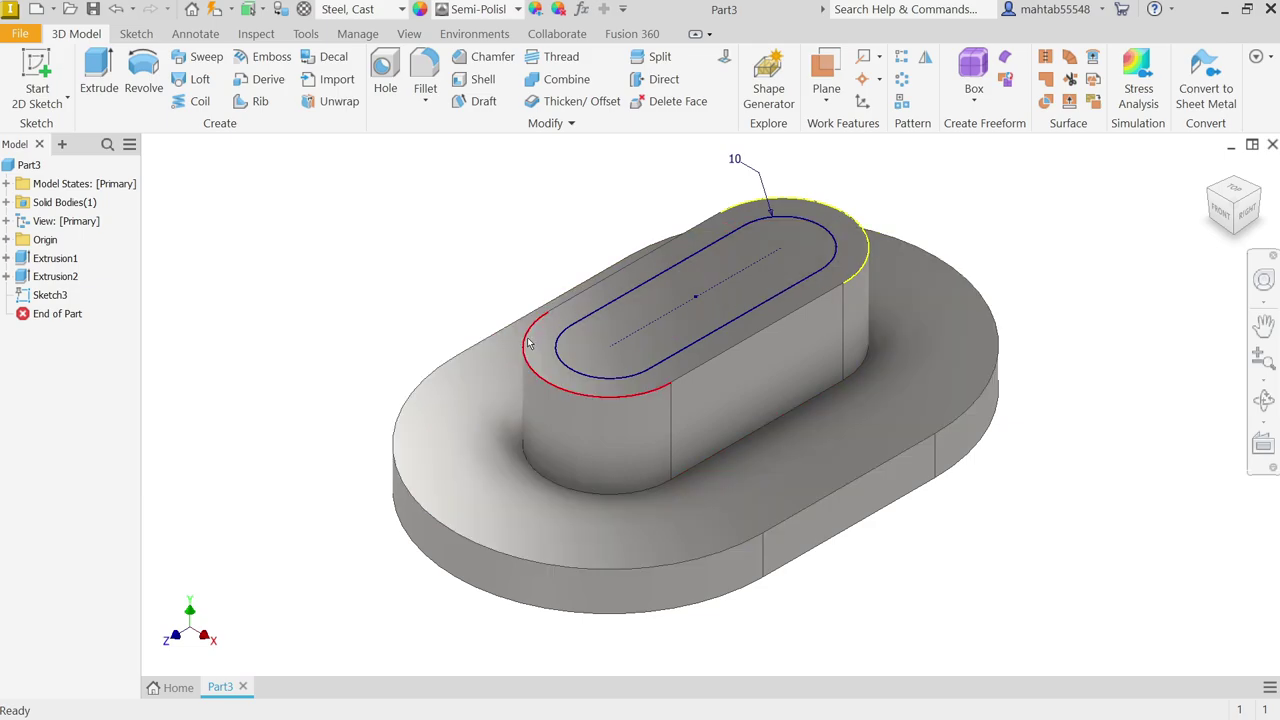
Reopen Sketch3 for editing and finish it again
right_click(60, 296)
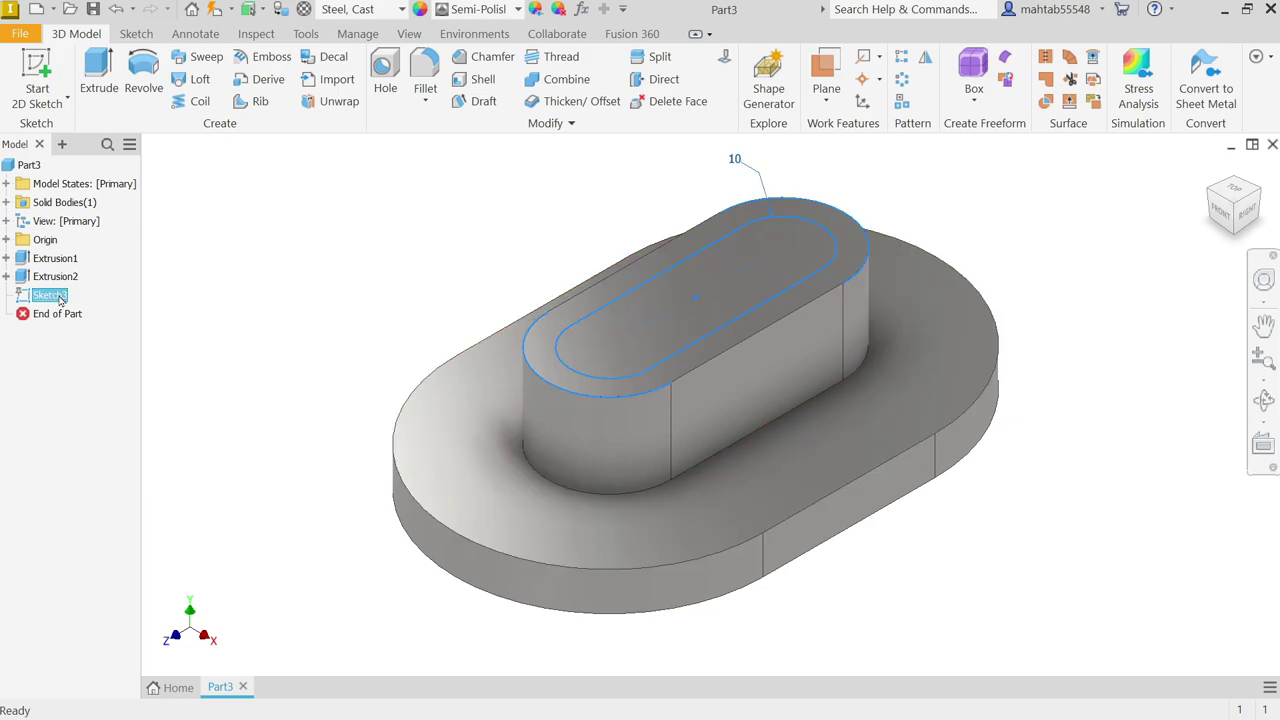
click(103, 360)
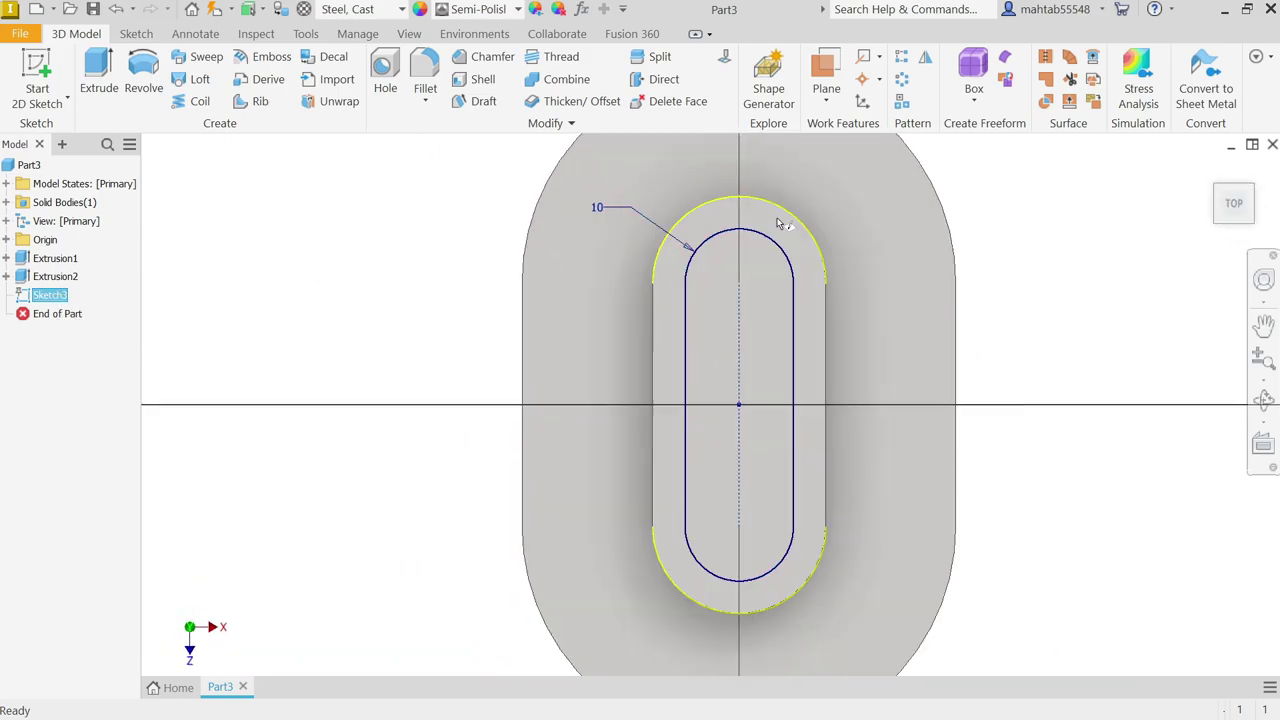
click(823, 437)
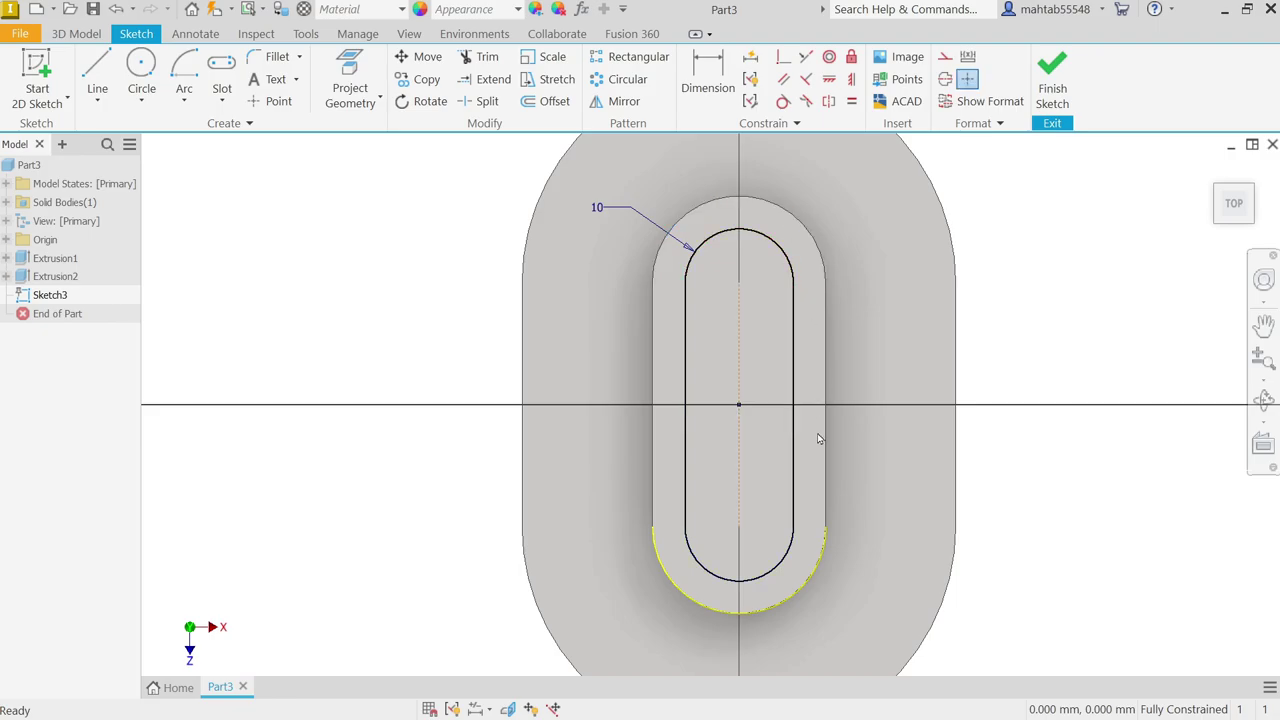
click(1052, 80)
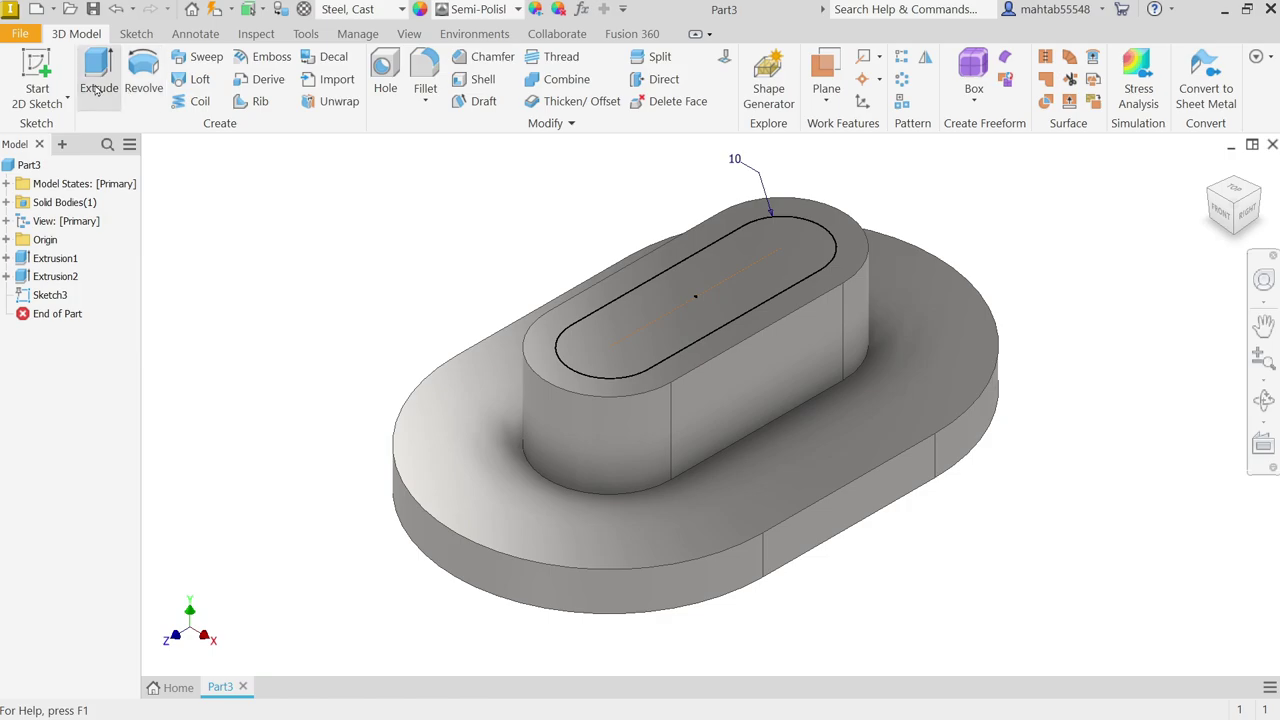
Cut the inner slot 10 mm deep into the boss top as Extrusion3
click(98, 86)
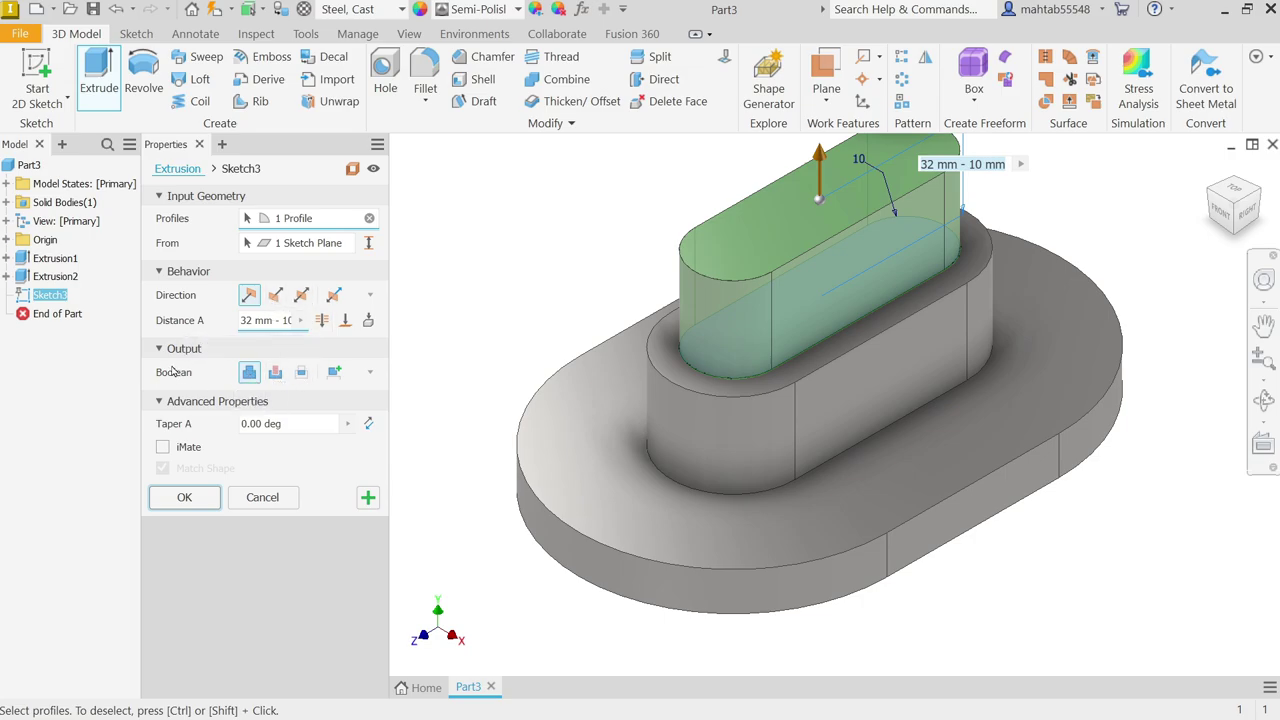
click(277, 372)
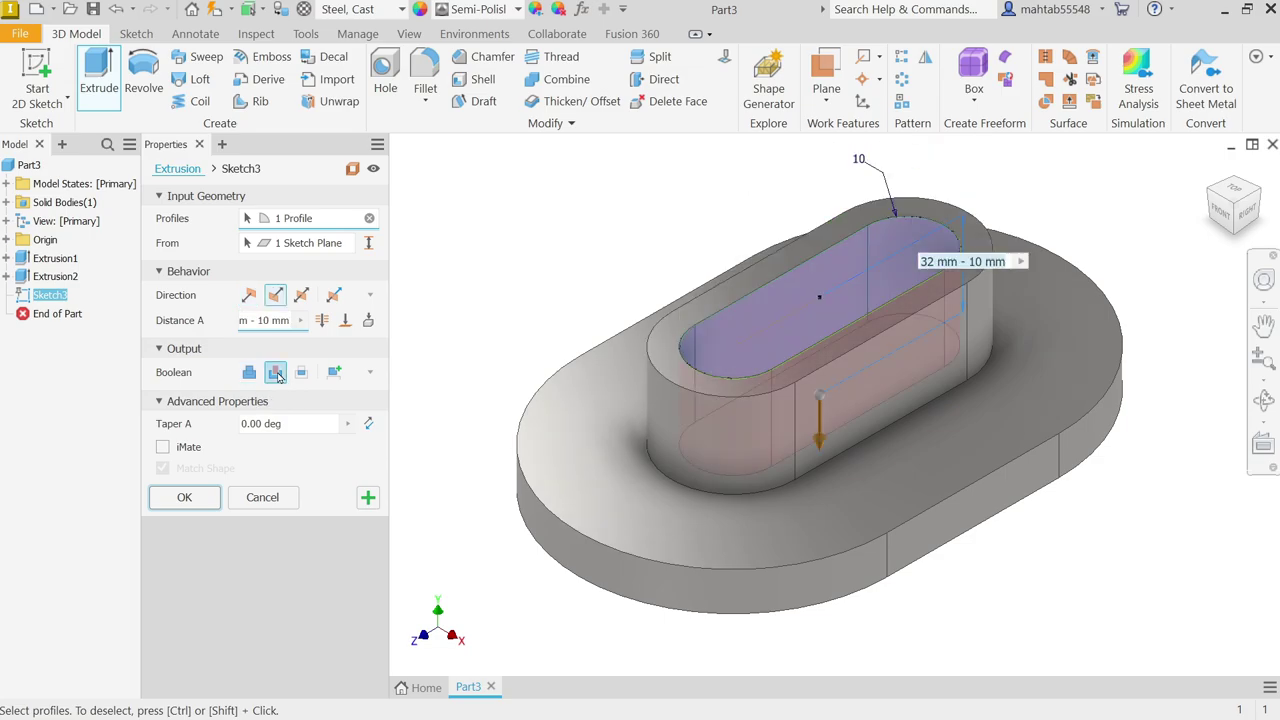
click(279, 320)
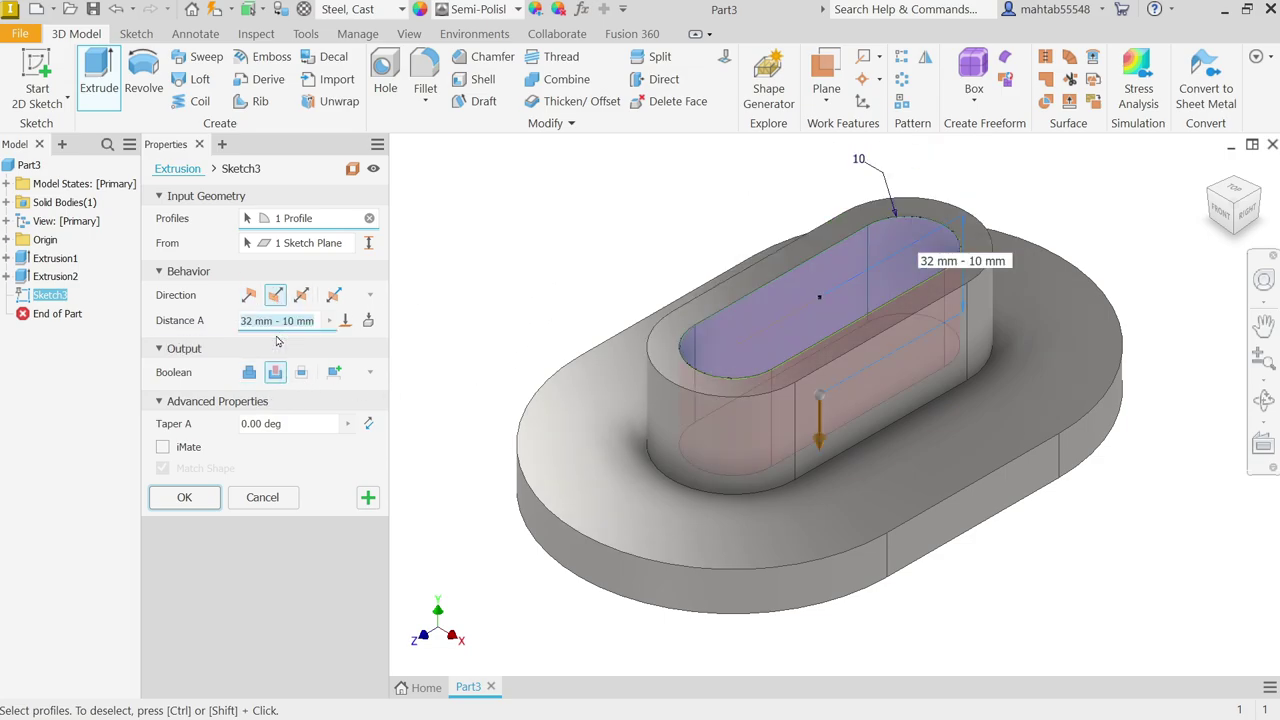
text(10)
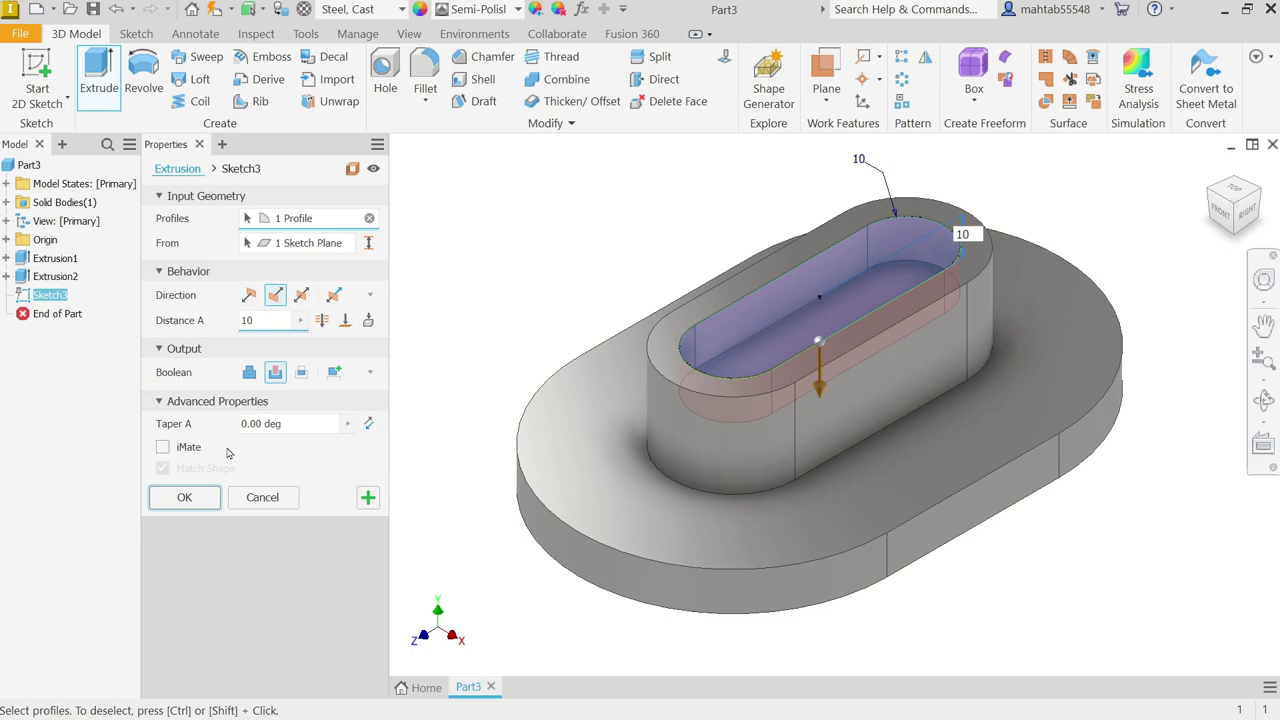
click(184, 497)
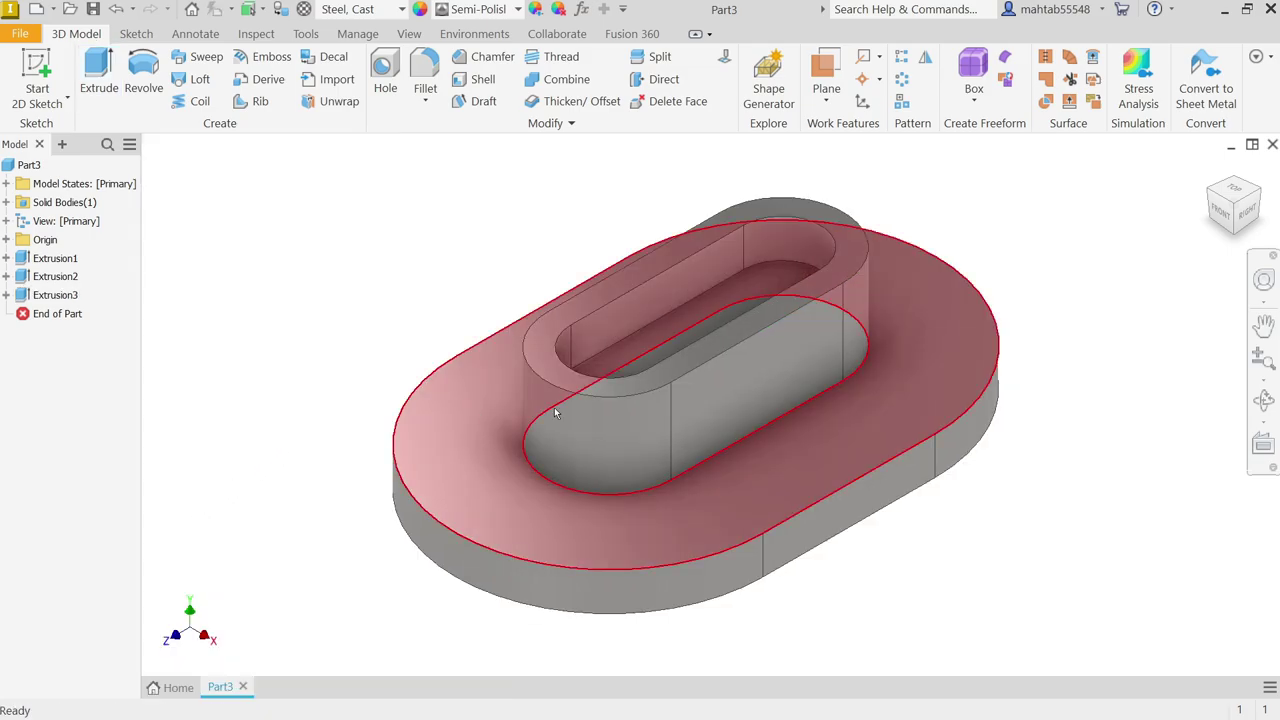
click(542, 714)
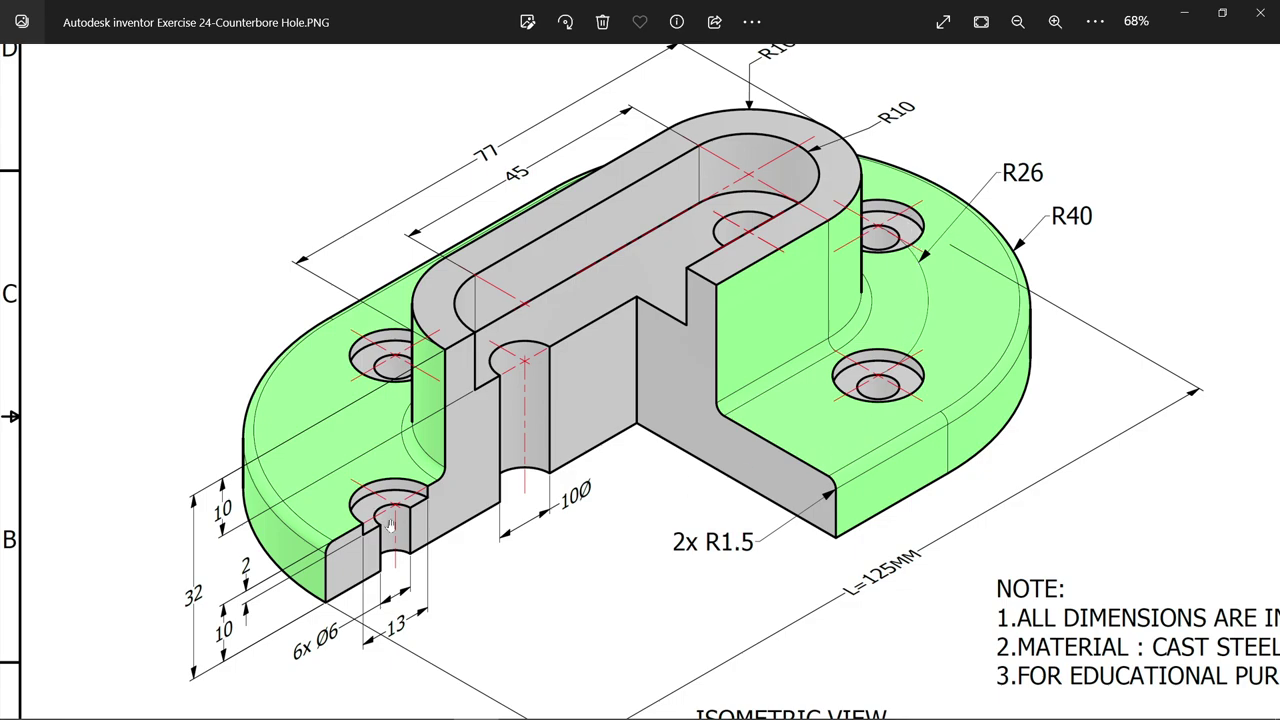
drag(390, 523, 436, 487)
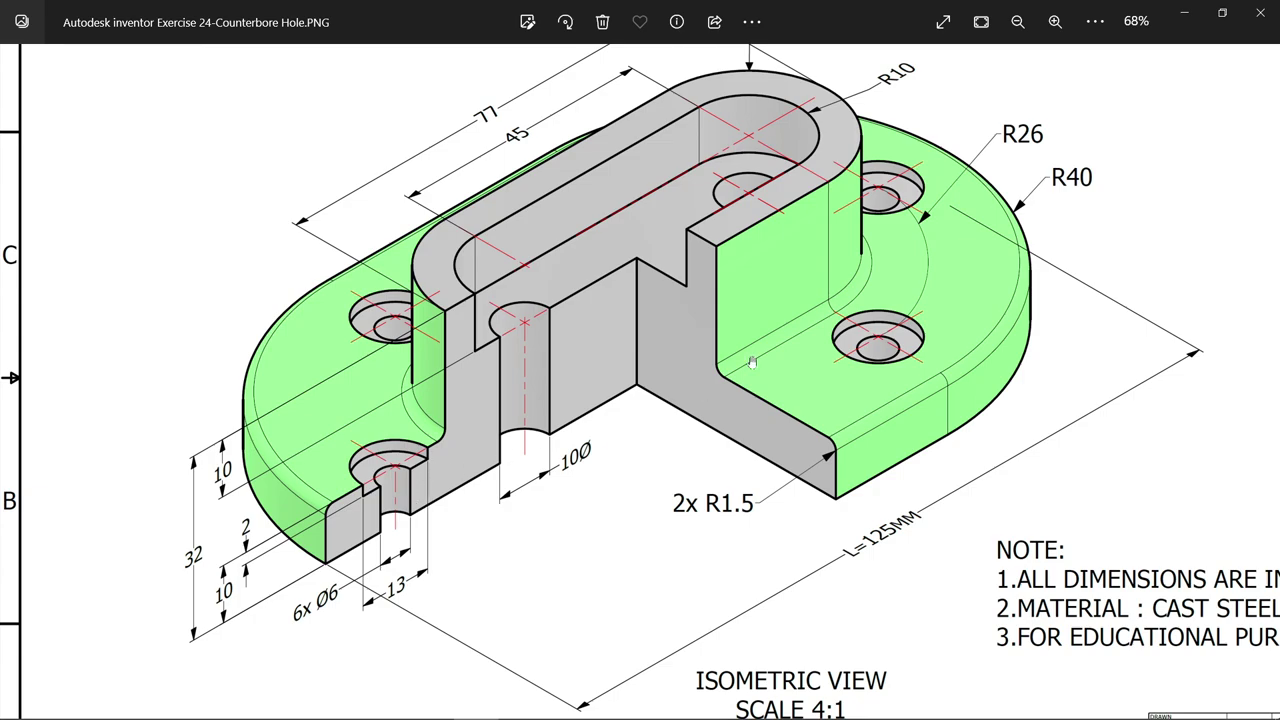
drag(872, 285, 852, 347)
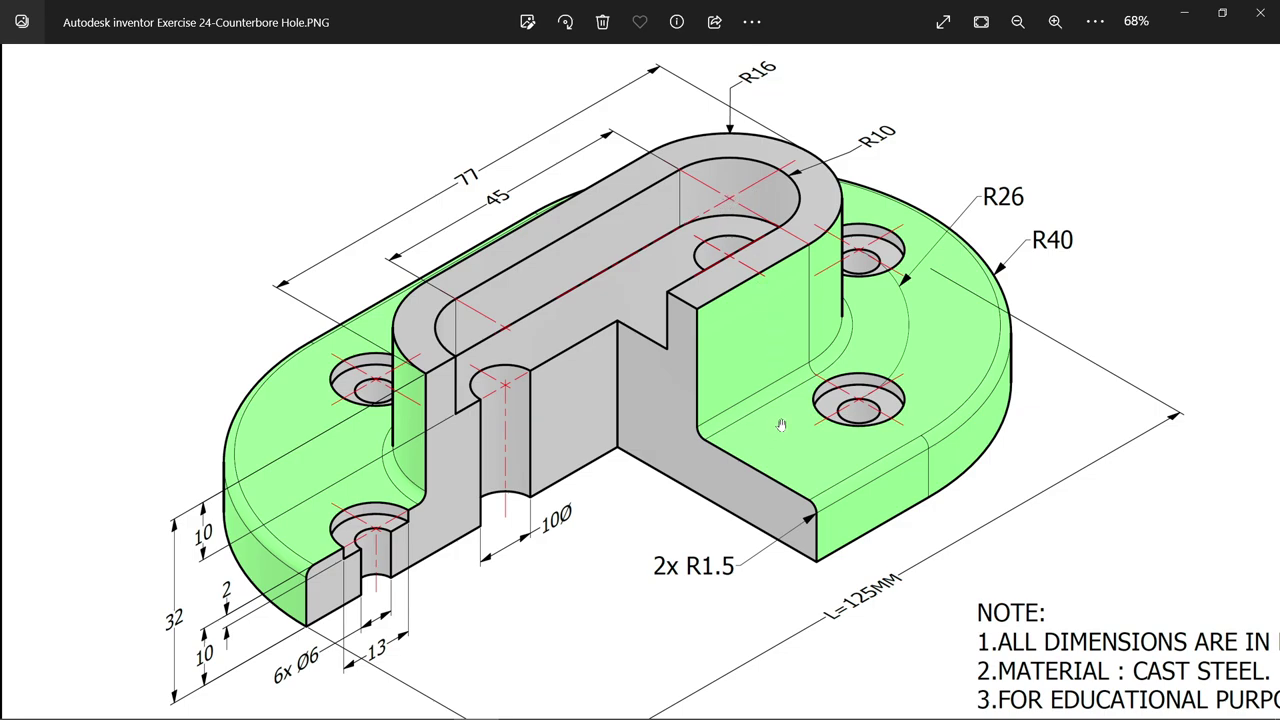
drag(620, 355, 626, 333)
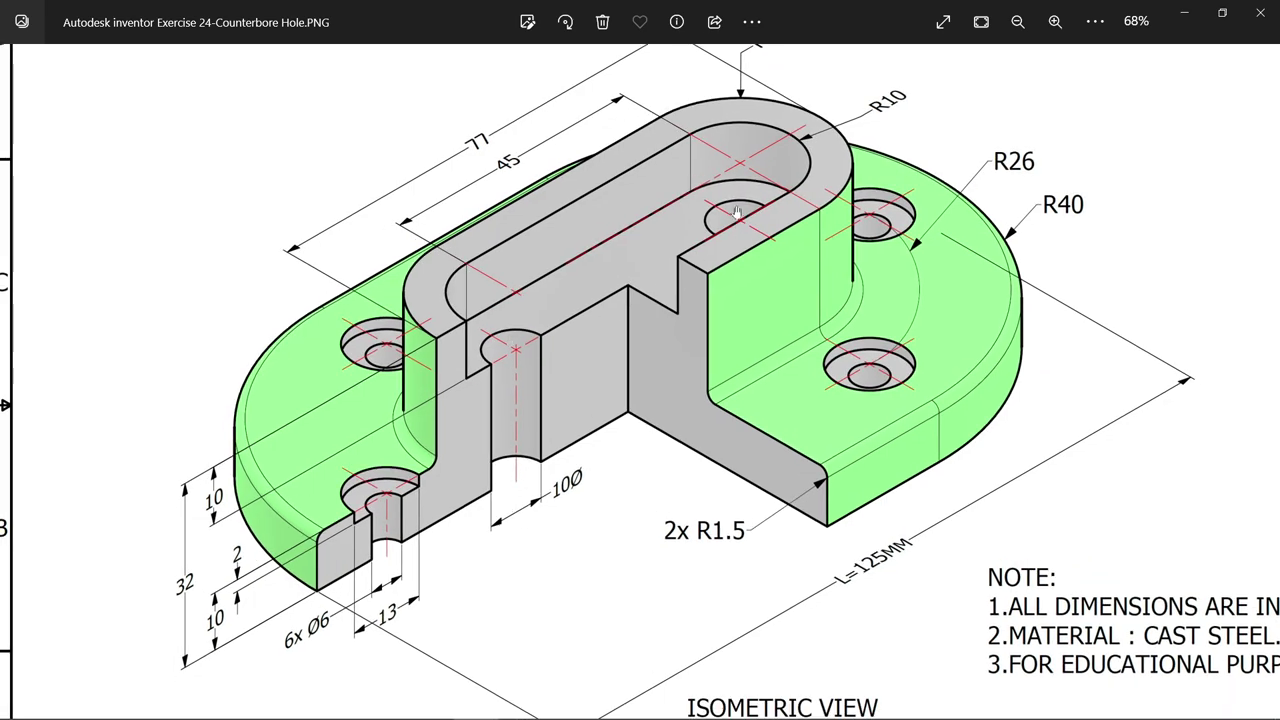
drag(737, 212, 738, 307)
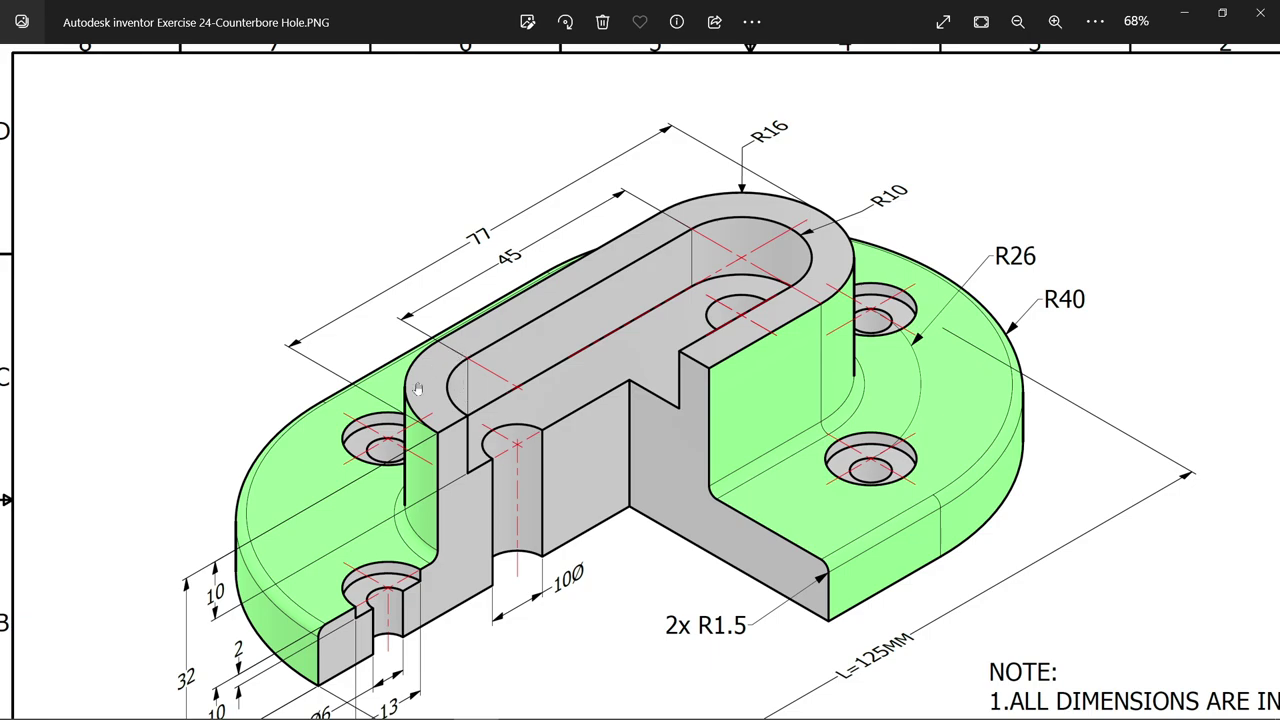
Apply the Sky Blue Medium appearance to Part3 and start Sketch4 on the base's top face
click(1187, 18)
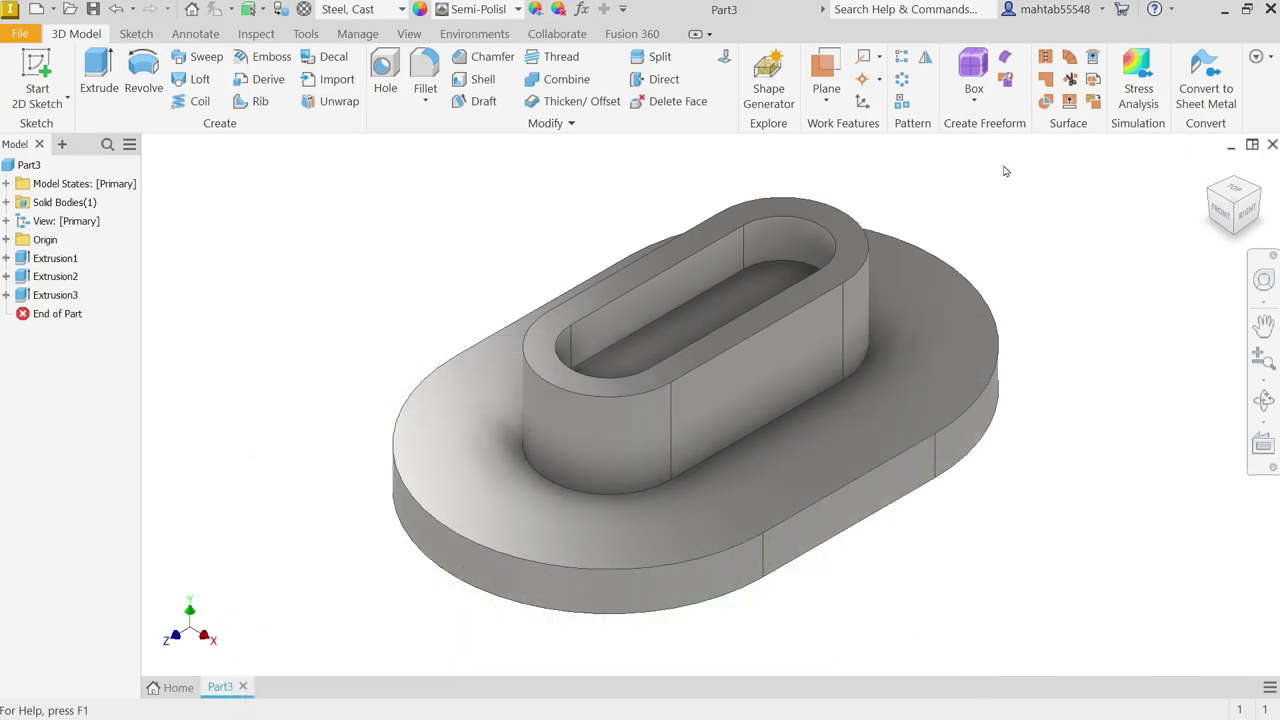
click(475, 9)
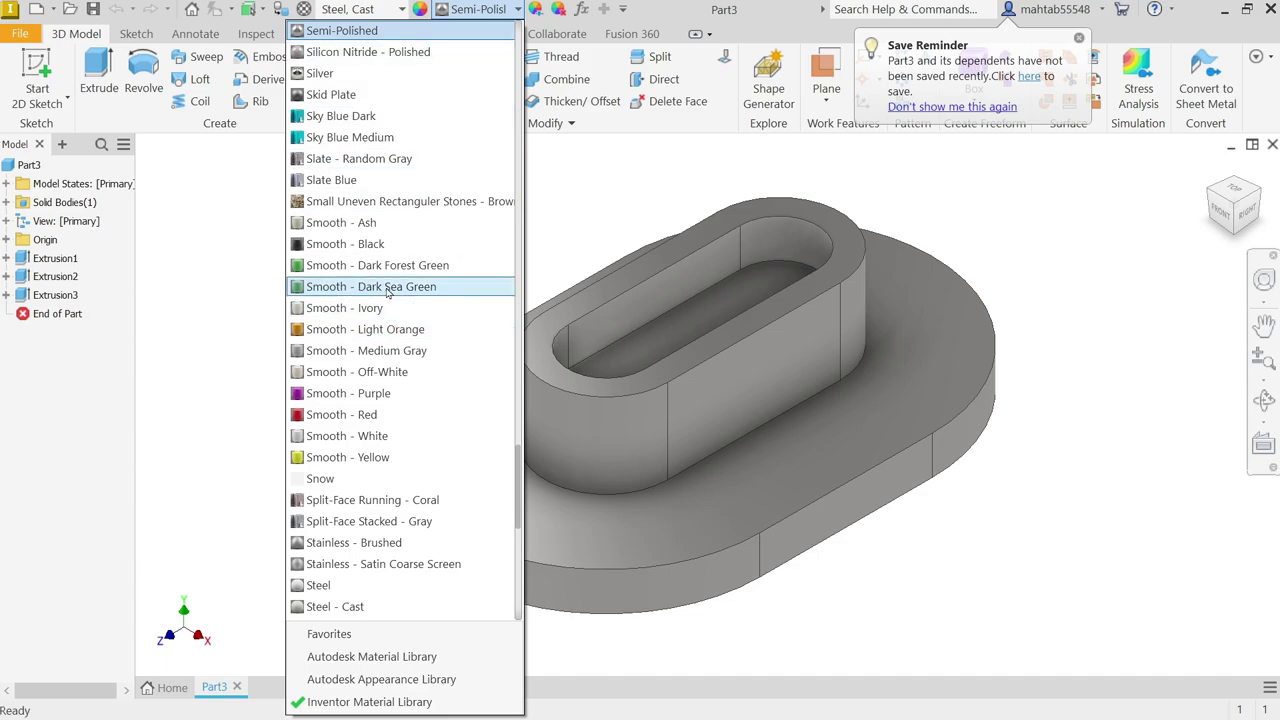
click(360, 143)
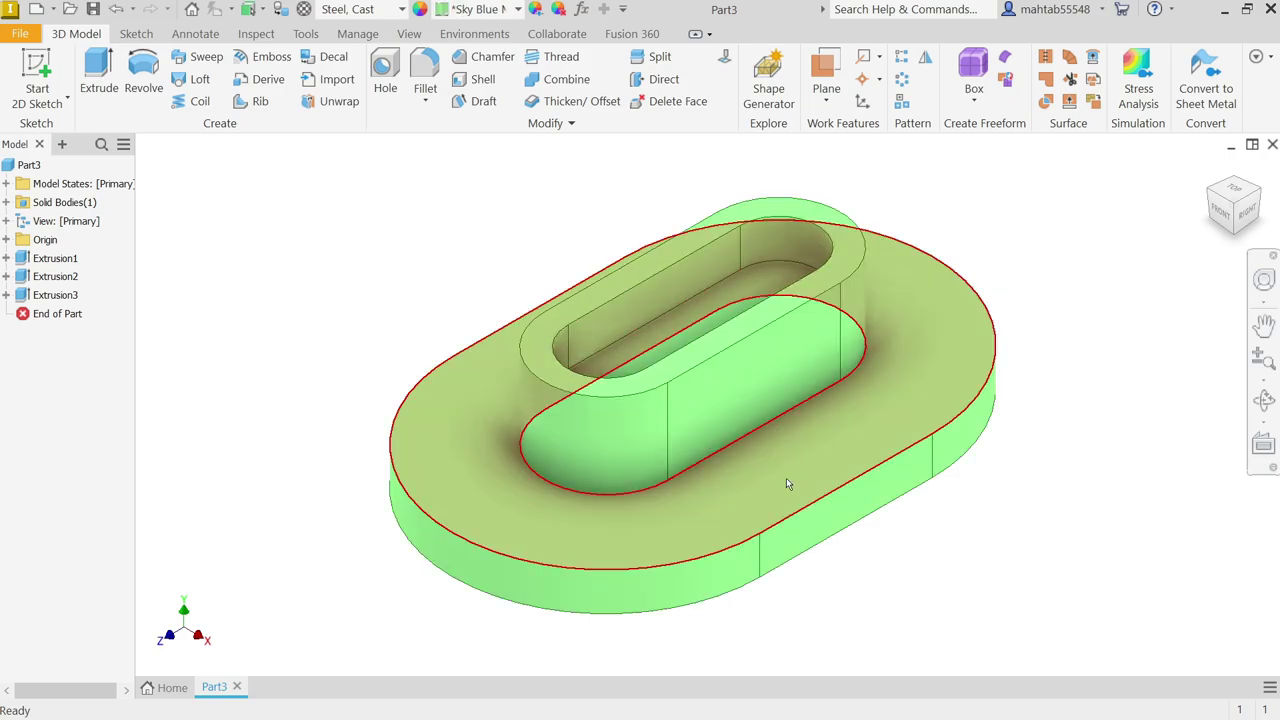
click(893, 383)
click(1012, 368)
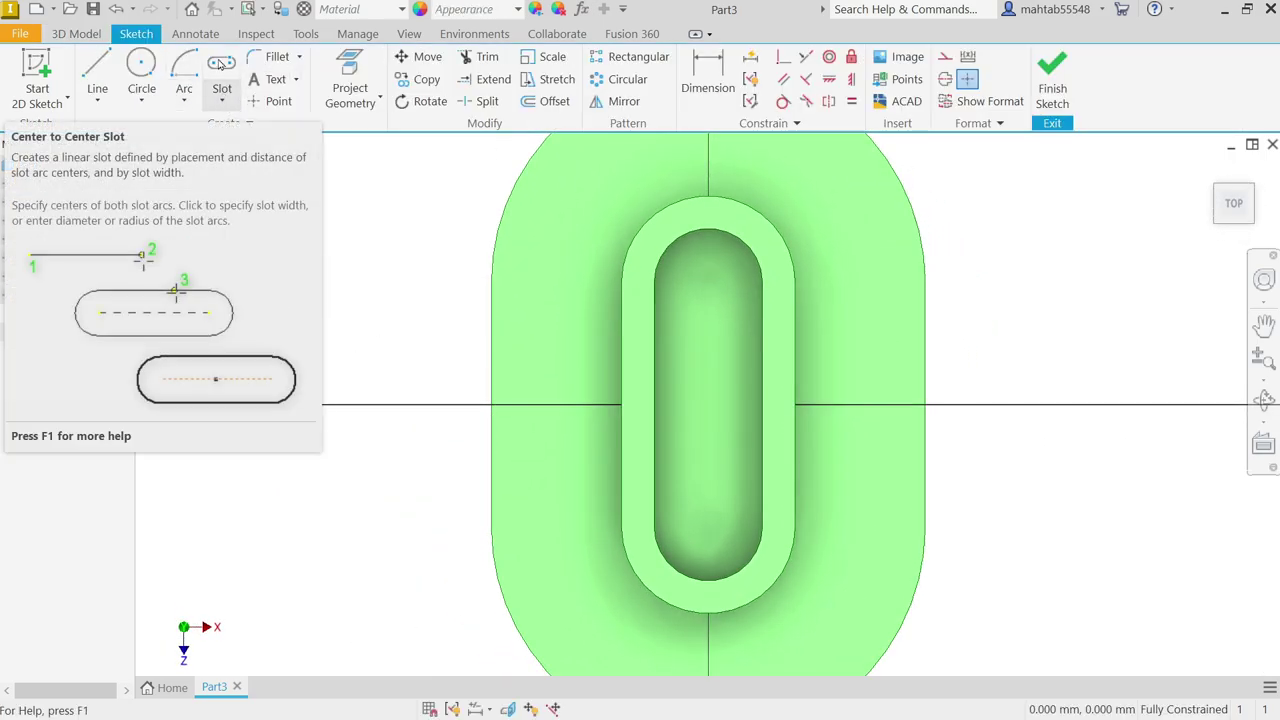
Sketch a center-to-center slot on the boss's two arc centers, widened outside the boss
click(221, 64)
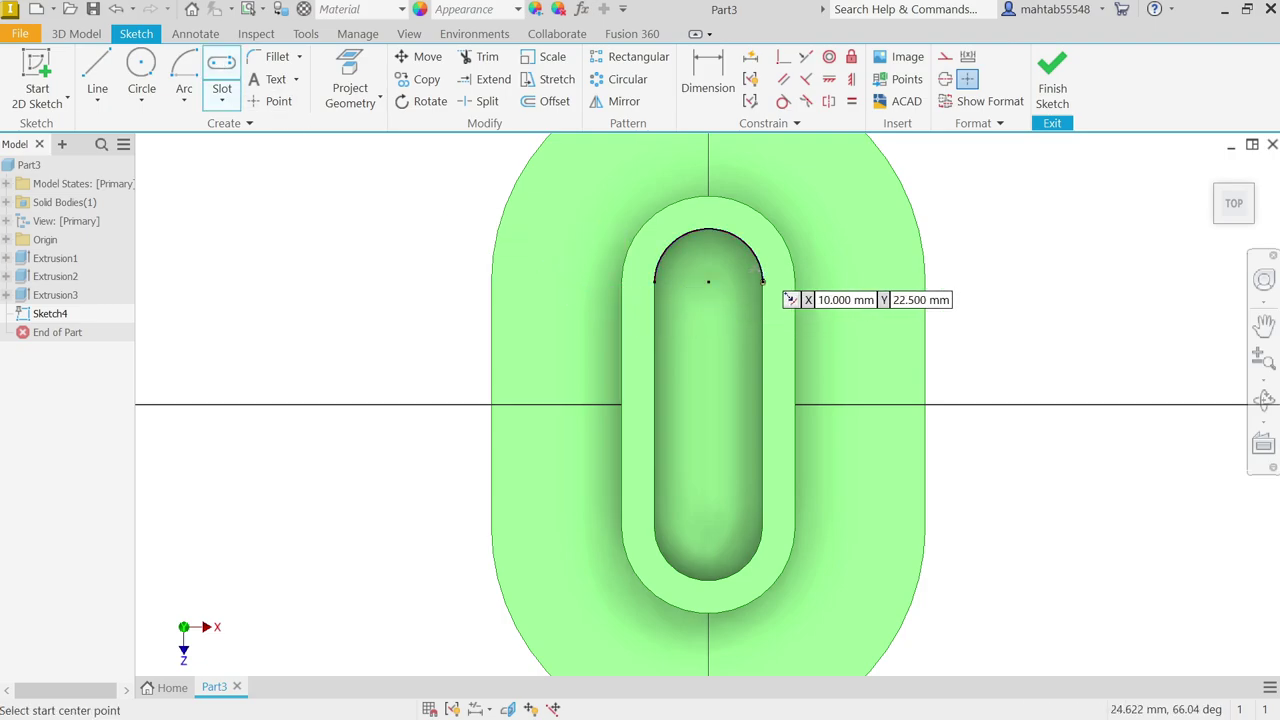
click(708, 283)
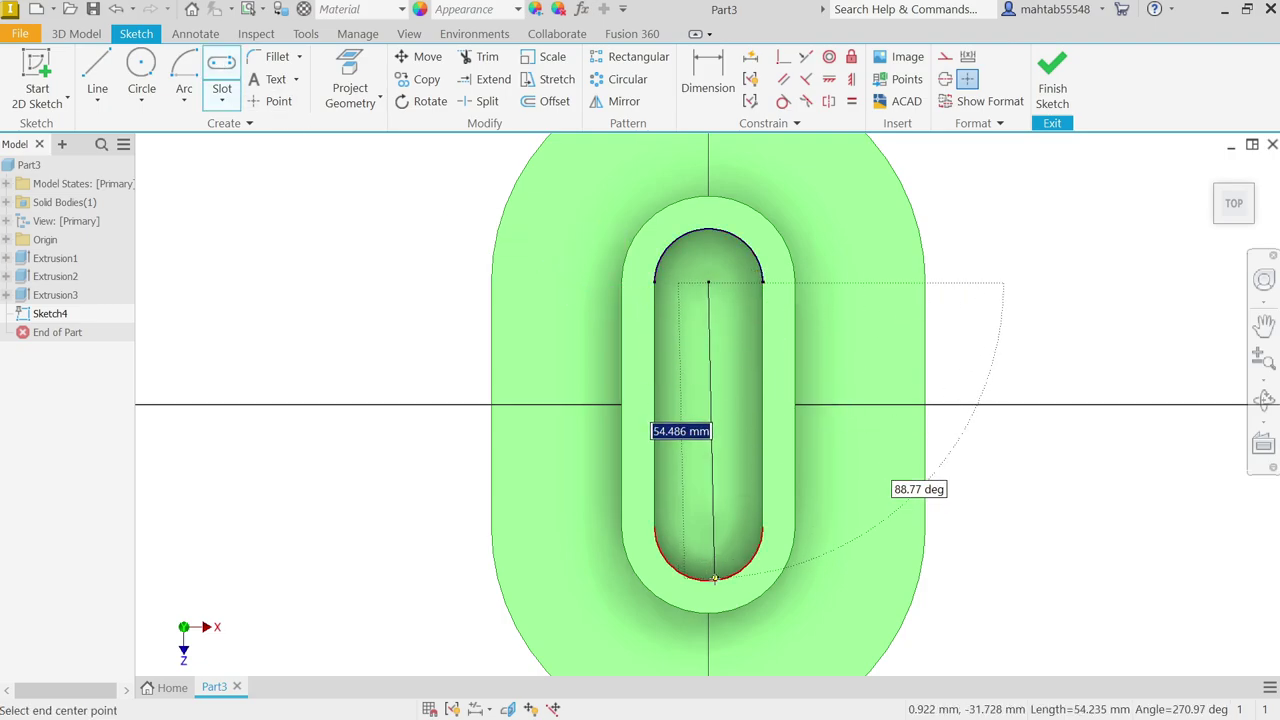
click(708, 526)
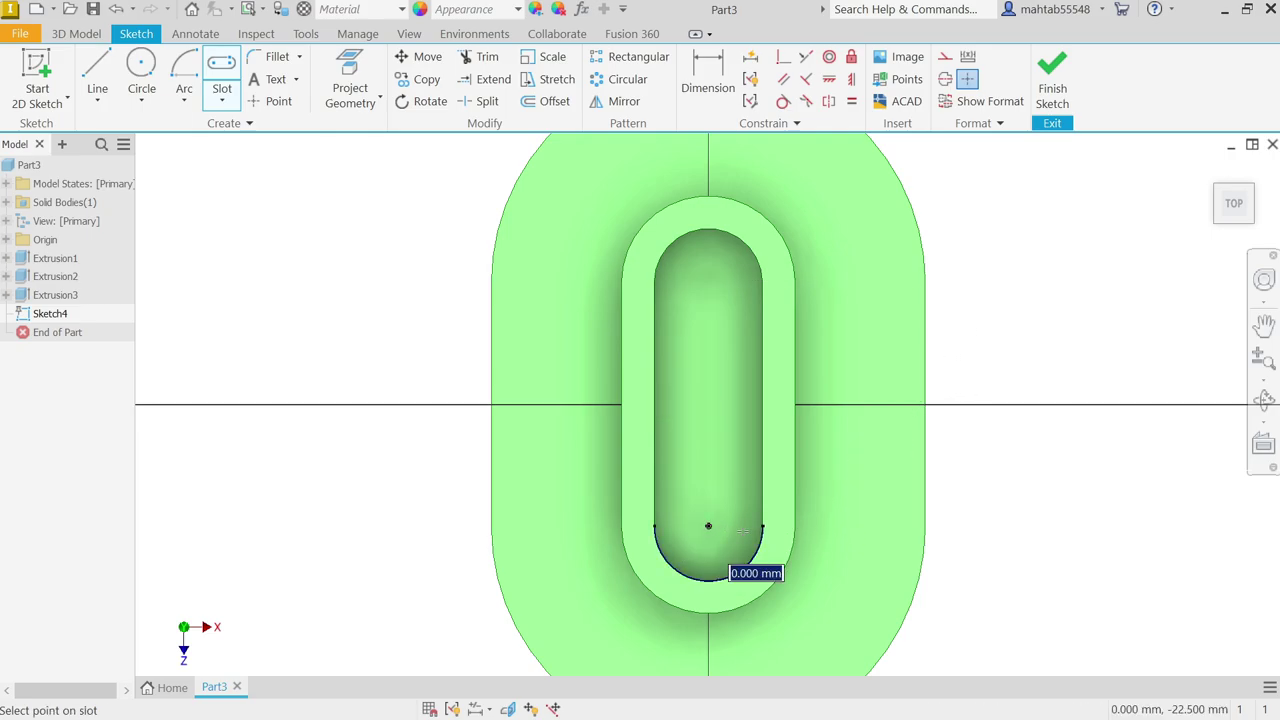
click(852, 567)
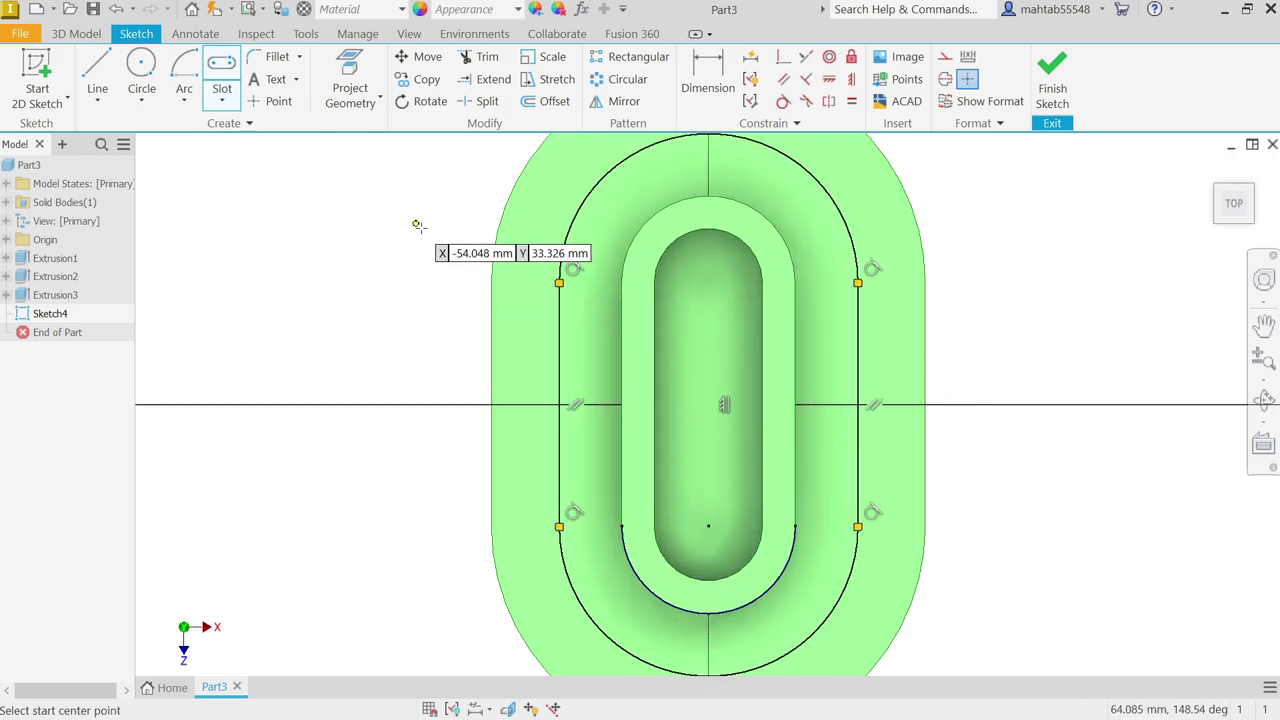
scroll(830, 266, down, 2)
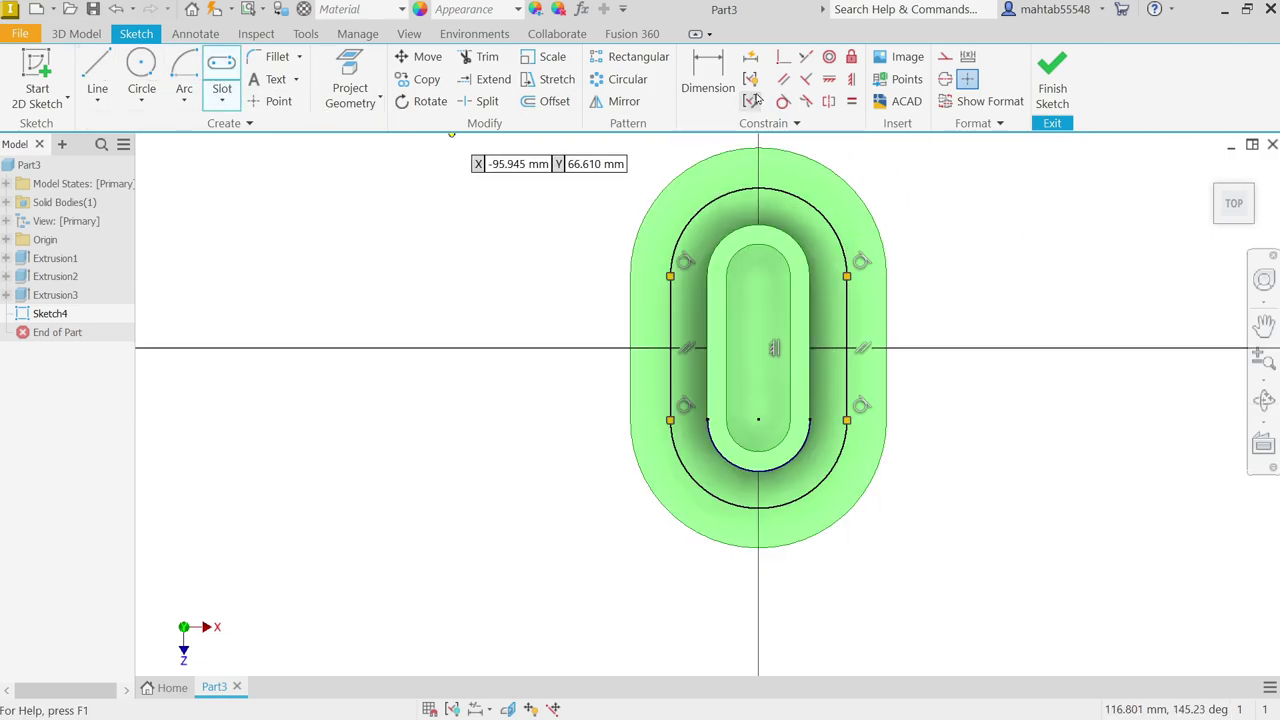
Dimension the slot's top arc radius to 26 and select the whole slot outline
click(708, 75)
click(822, 212)
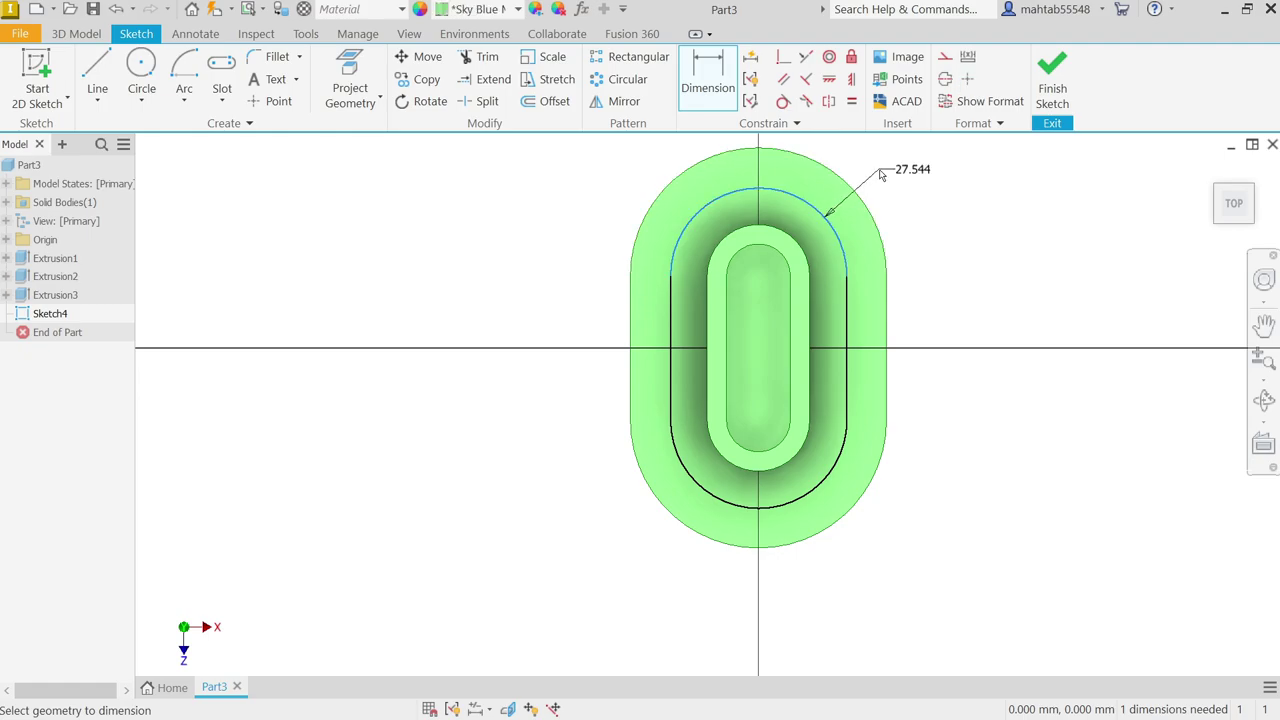
click(880, 175)
text(2)
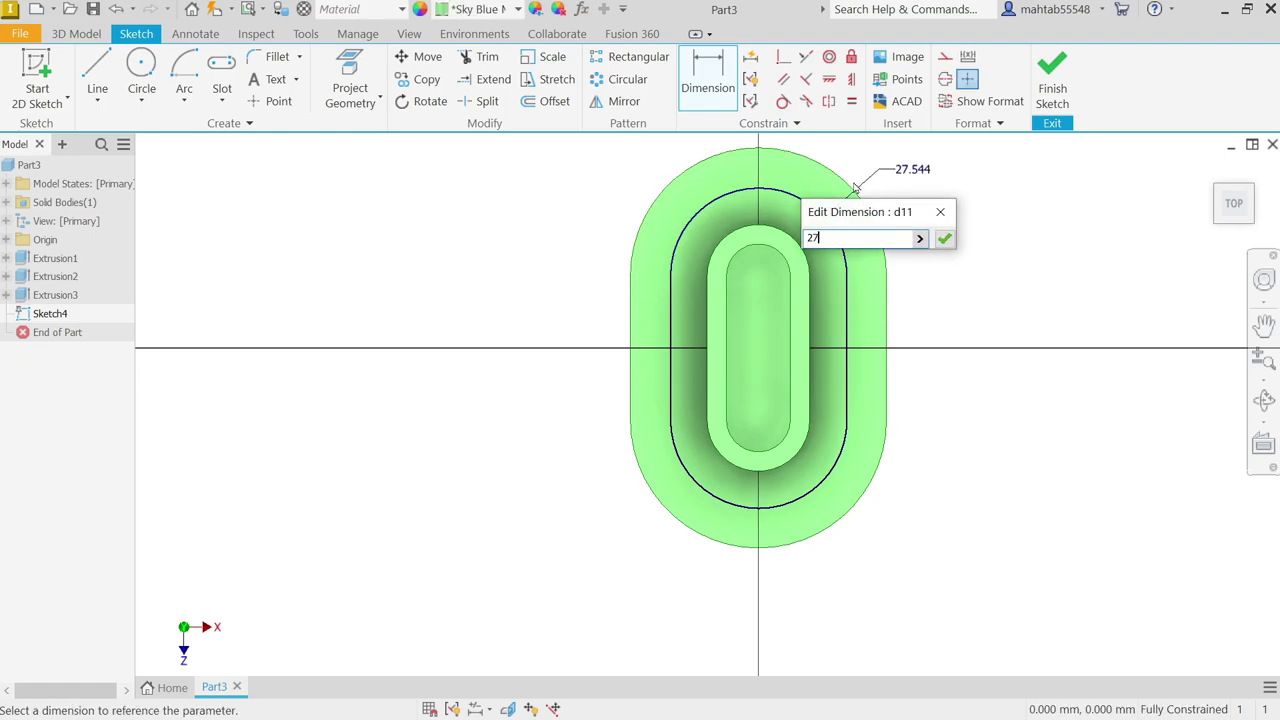
text(6)
click(945, 240)
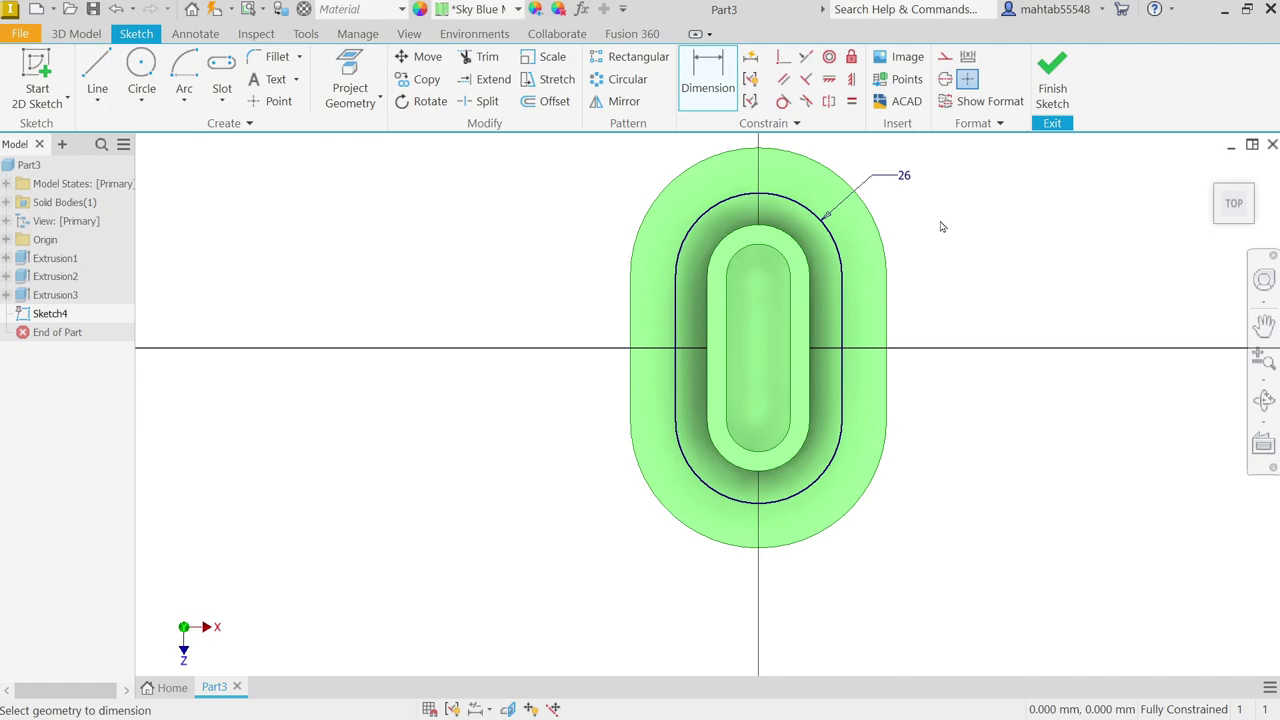
right_click(969, 153)
click(1032, 150)
mouse_move(970, 147)
mouse_down()
mouse_move(620, 551)
mouse_move(546, 591)
mouse_up()
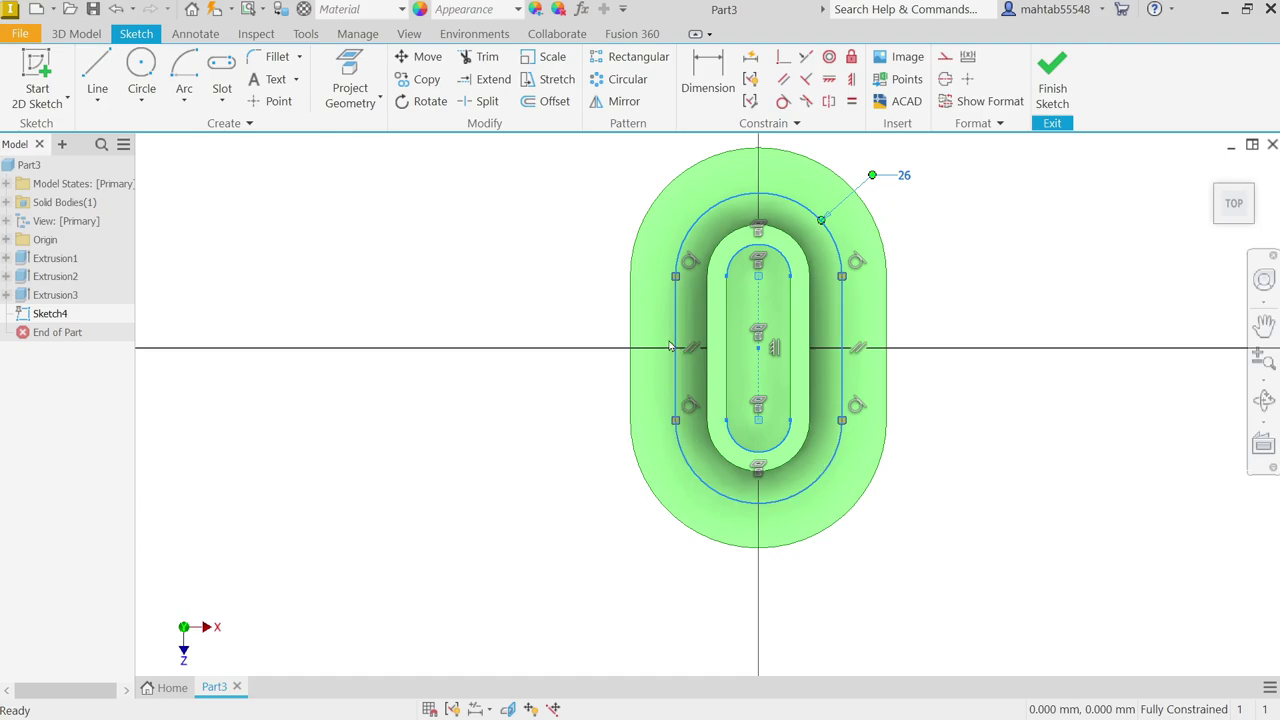
Convert the slot outline to construction geometry and place six points evenly around it
click(944, 57)
click(941, 264)
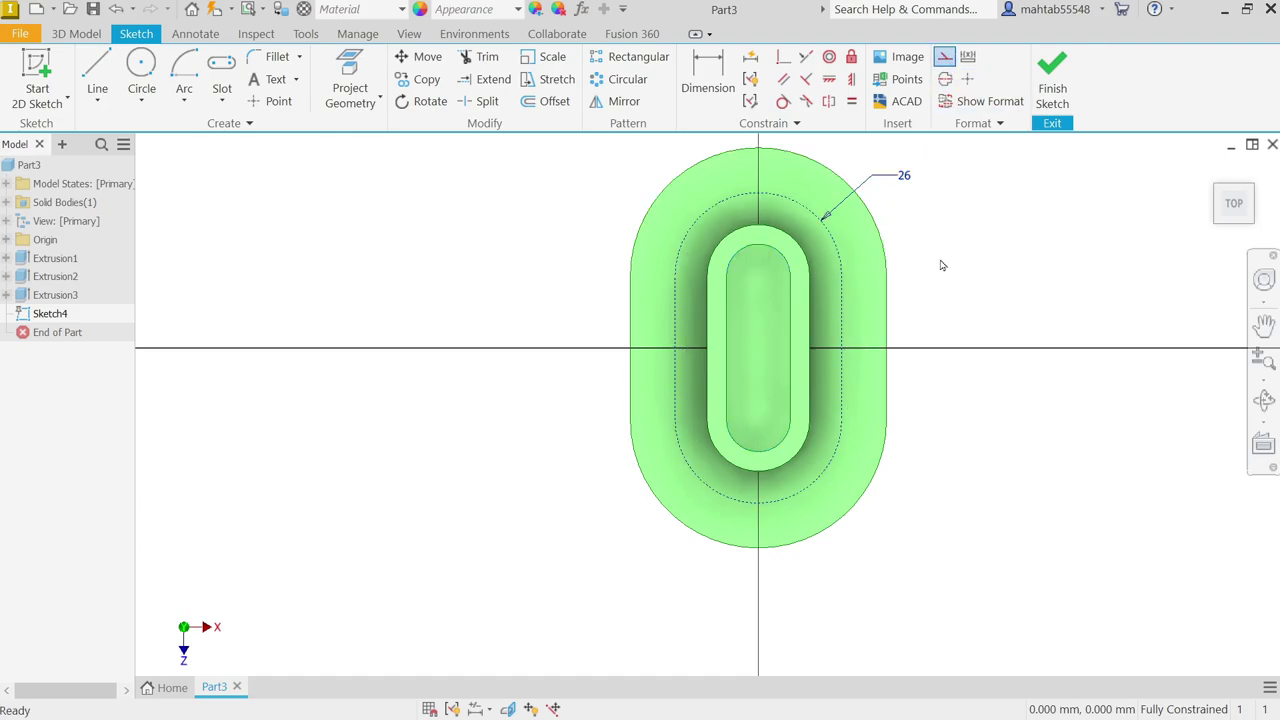
click(275, 102)
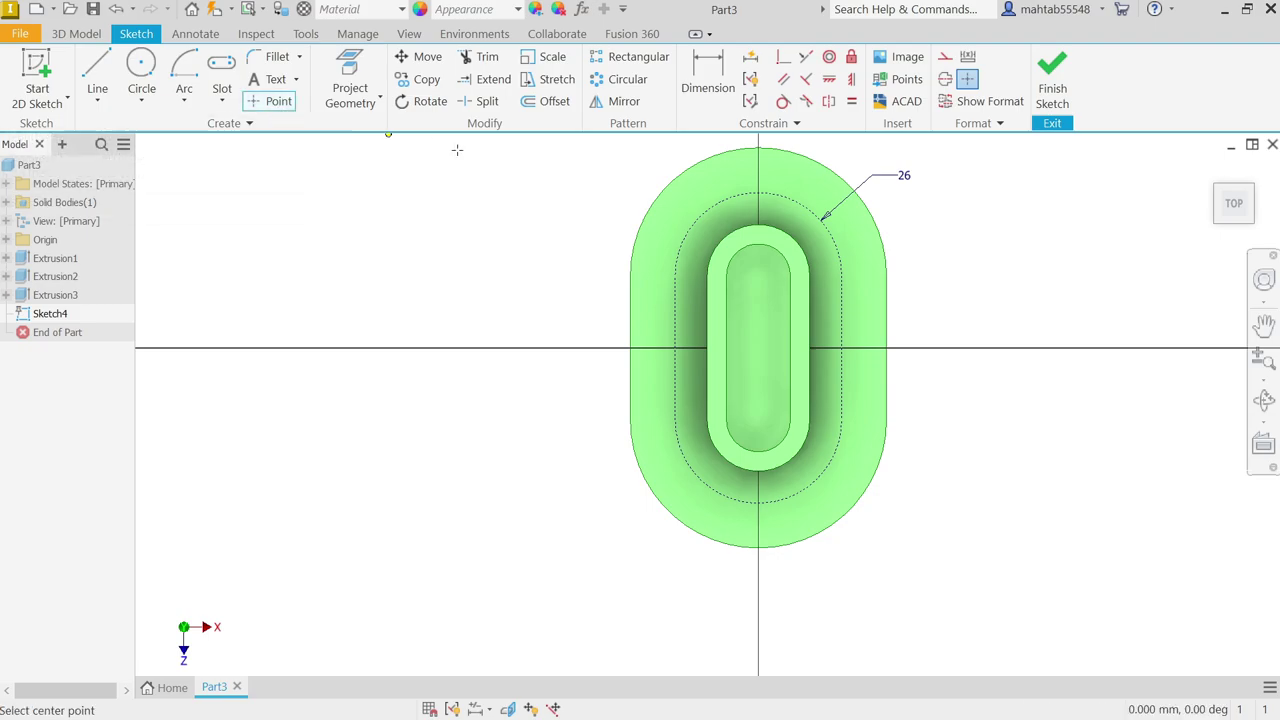
click(759, 192)
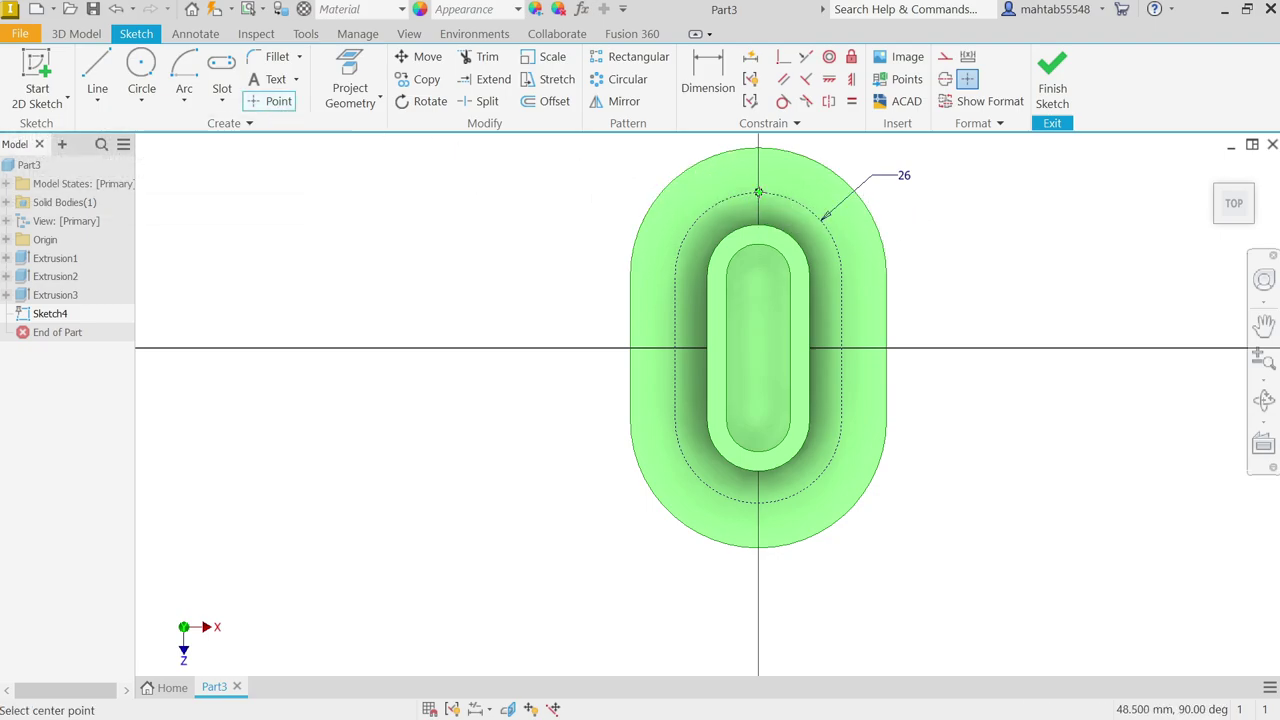
click(842, 275)
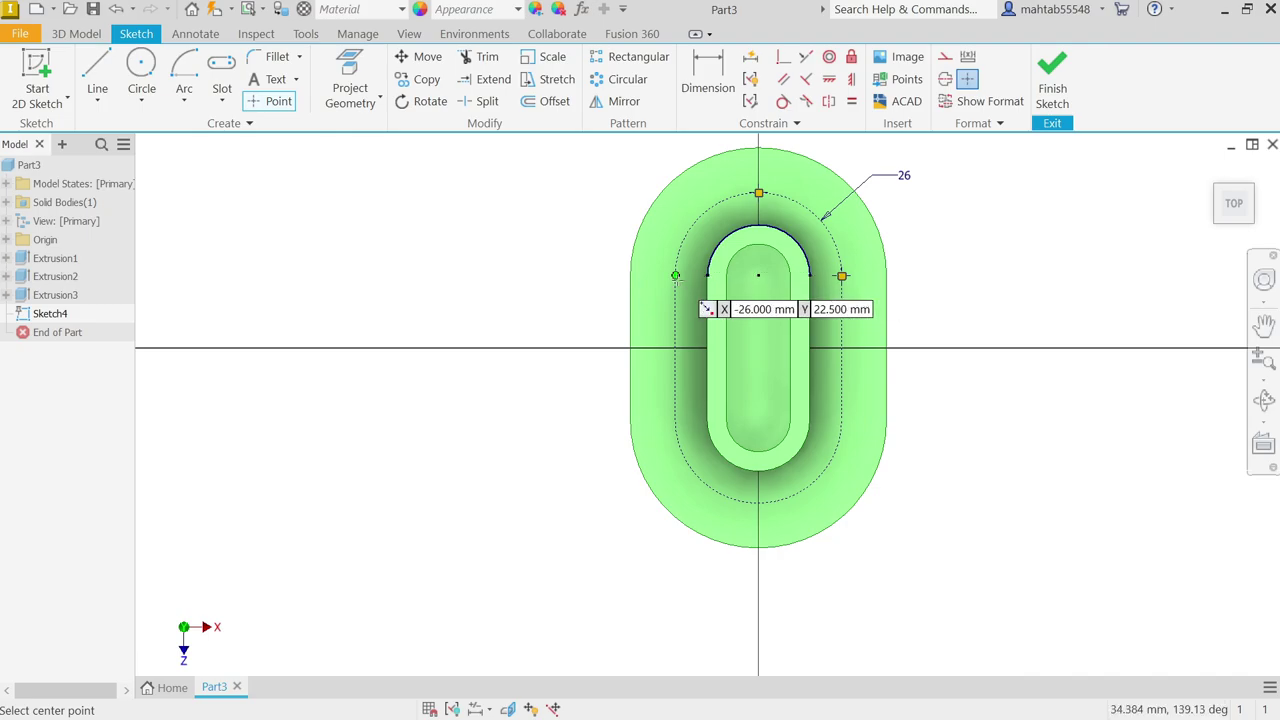
click(675, 275)
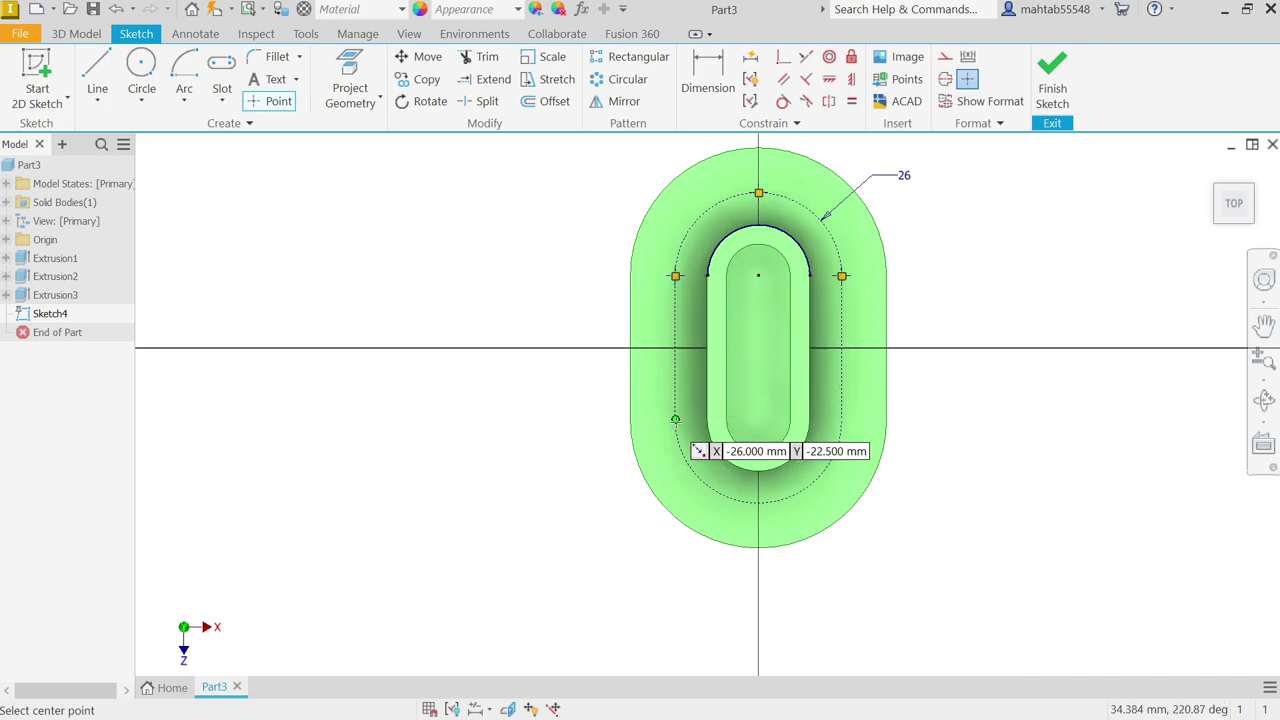
click(675, 420)
click(842, 420)
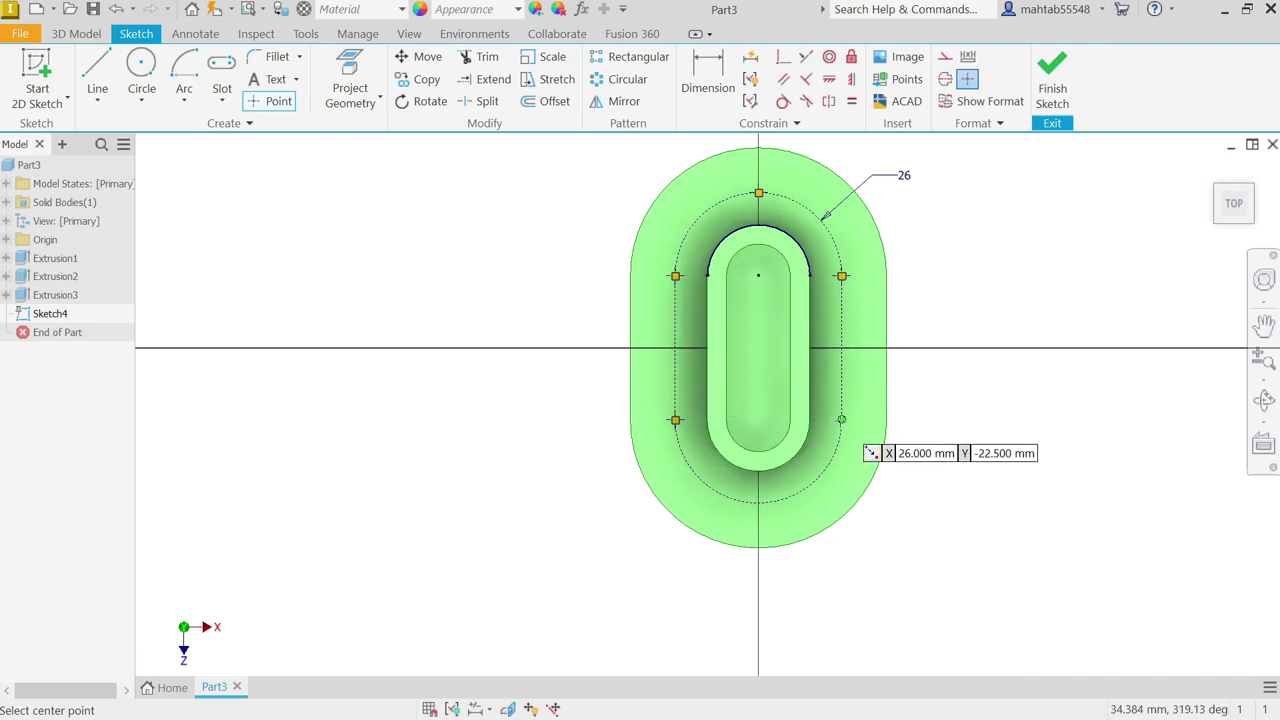
click(758, 503)
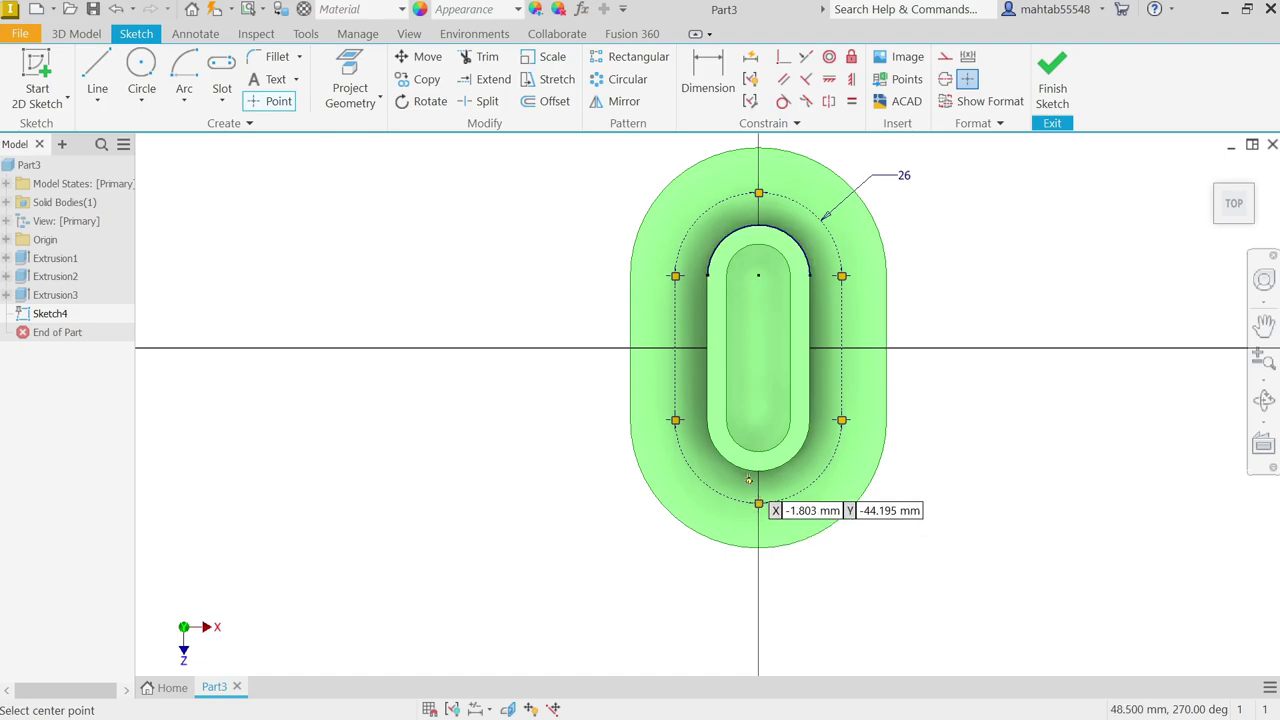
End point placement and finish Sketch4
right_click(528, 209)
click(588, 211)
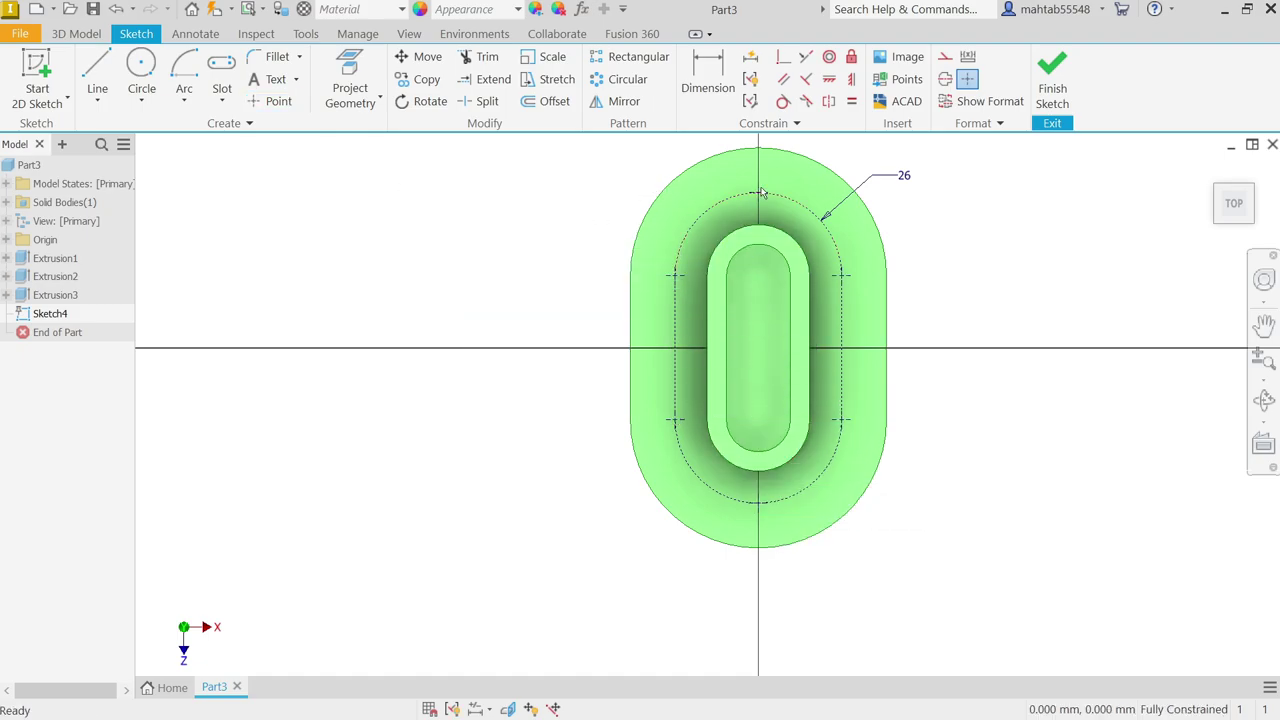
click(1052, 88)
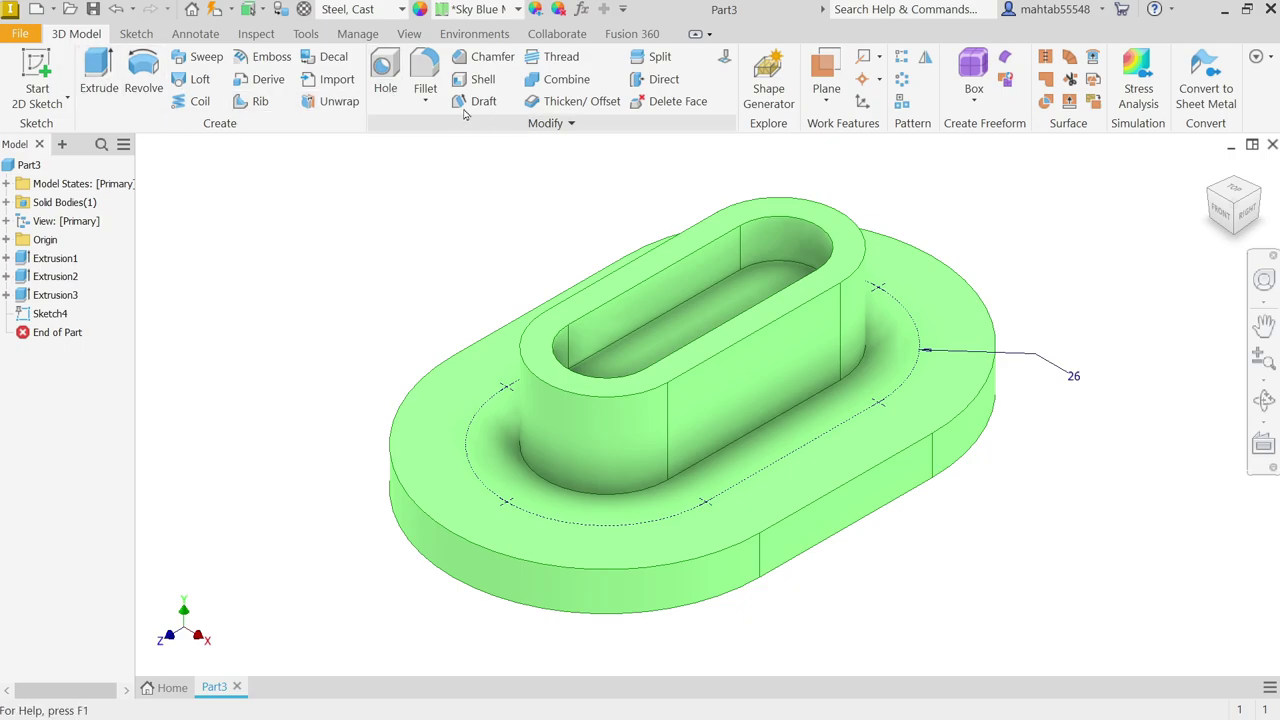
Start a Hole feature, clear the pre-selected positions and keep the Last Used preset
click(386, 80)
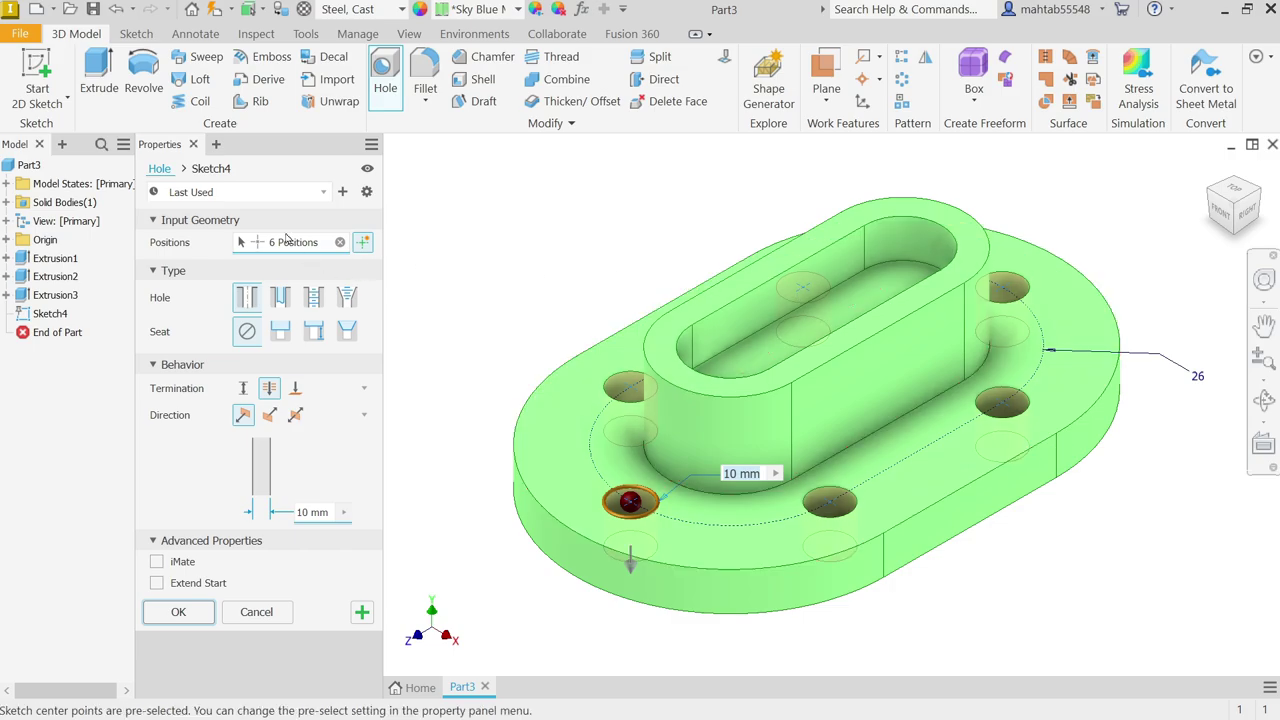
click(339, 242)
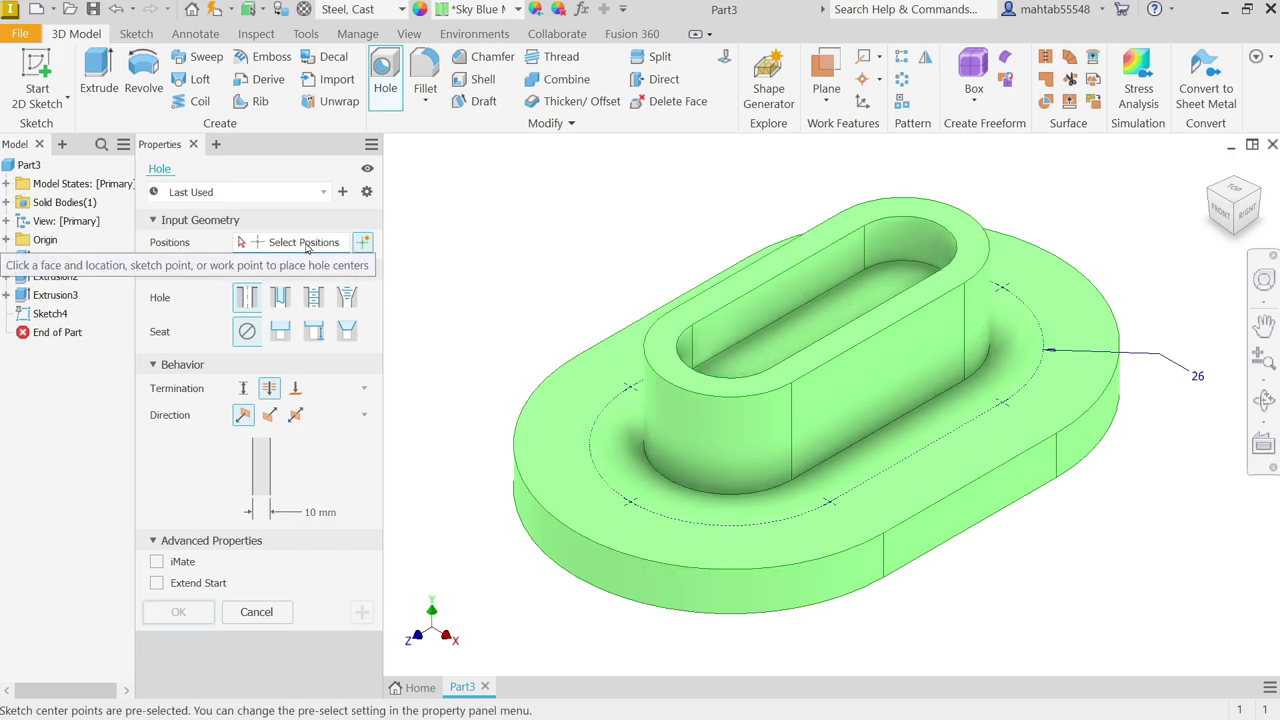
click(323, 192)
click(323, 193)
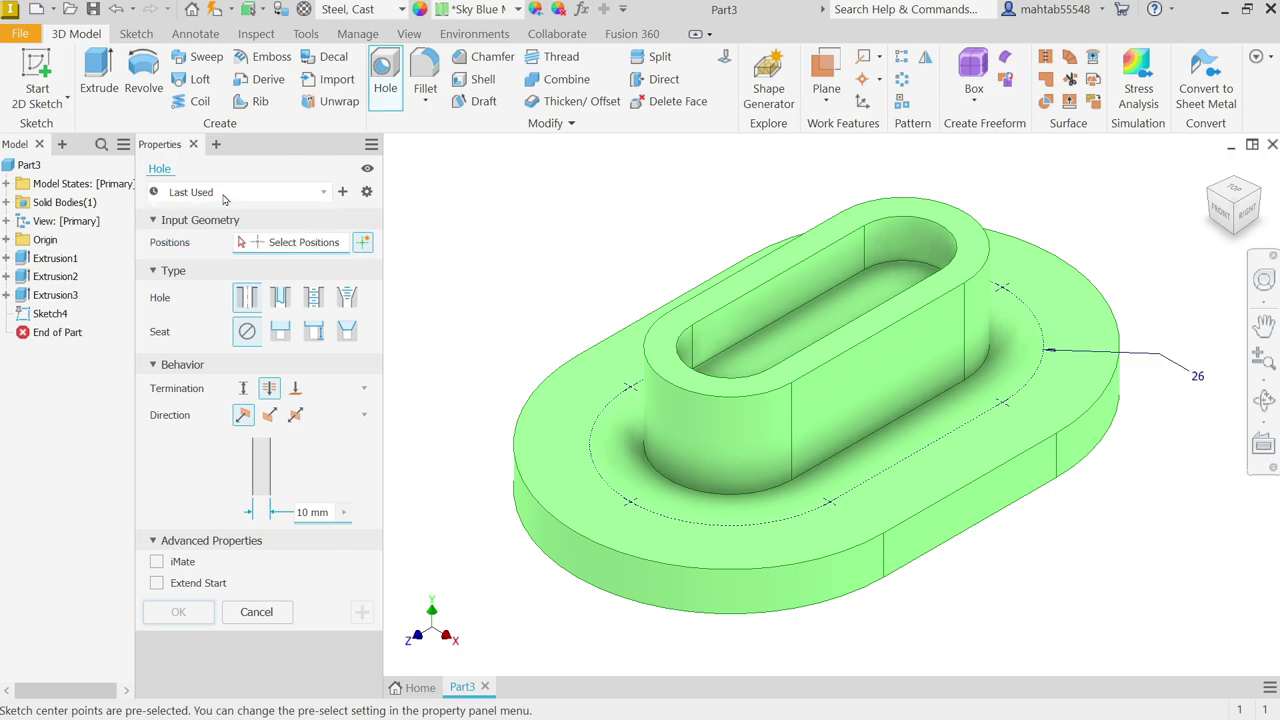
click(323, 193)
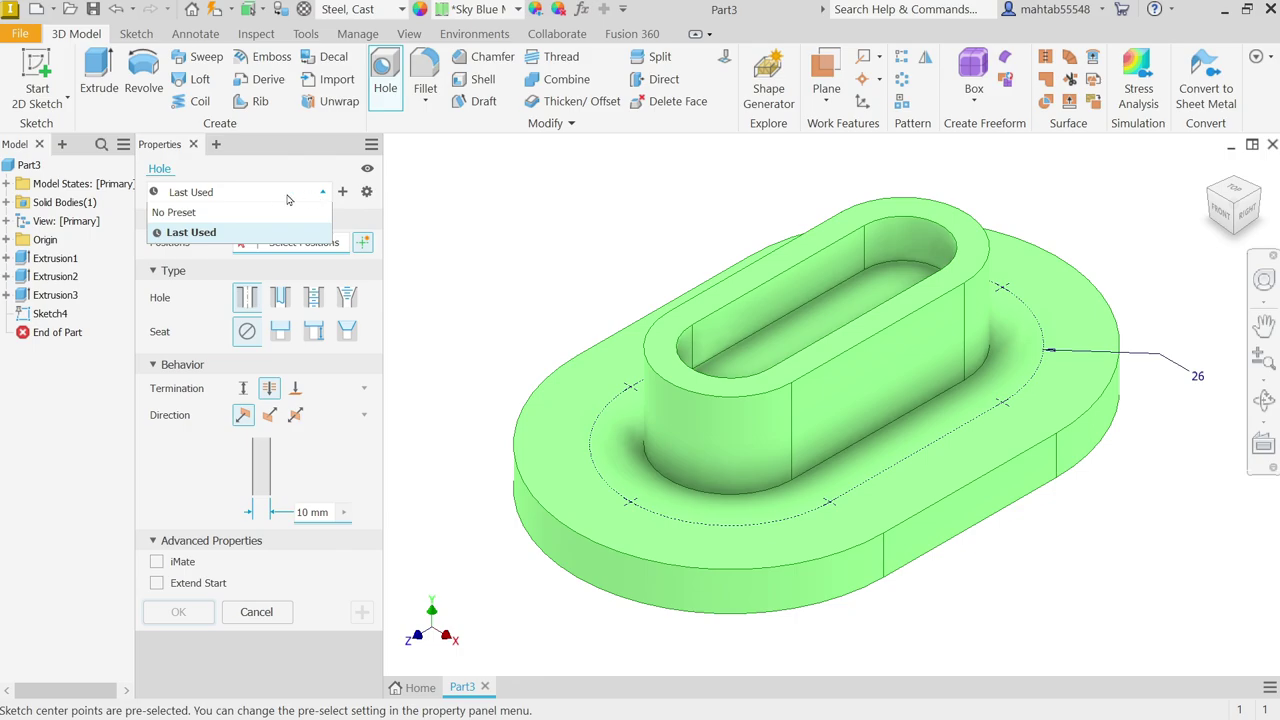
click(265, 232)
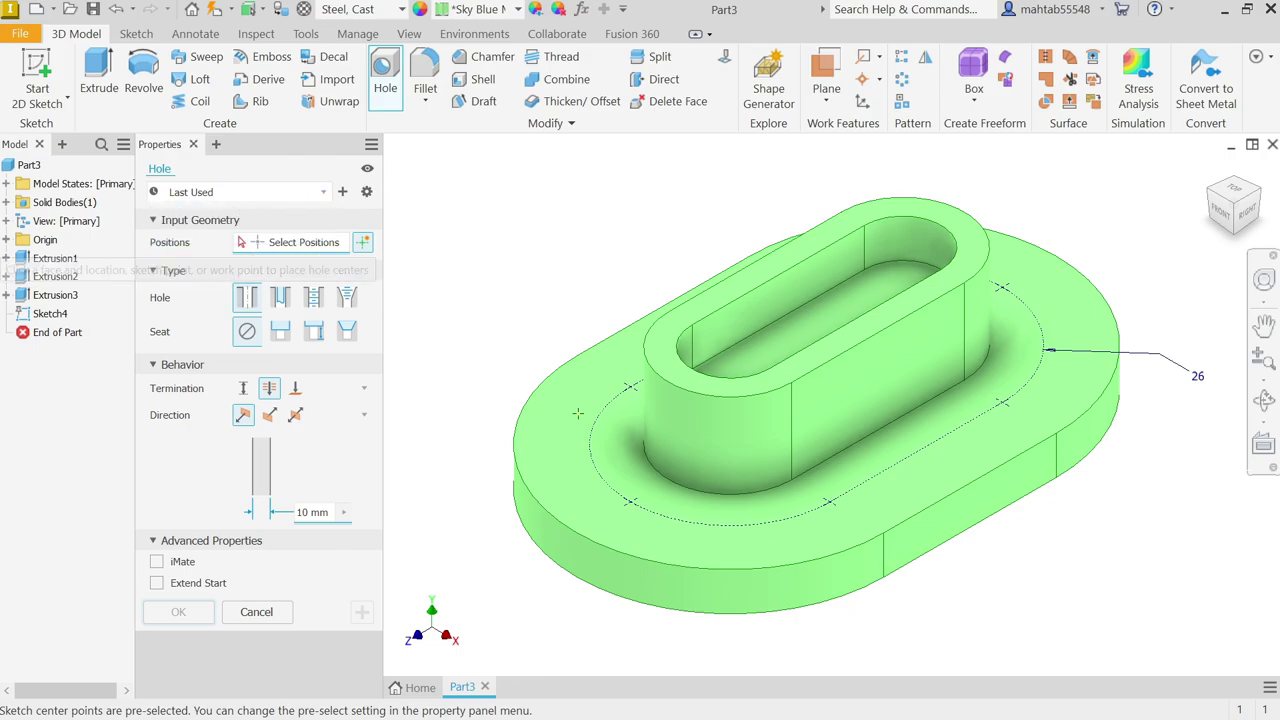
Place the 10 mm simple hole at all six sketch points around the boss
click(630, 501)
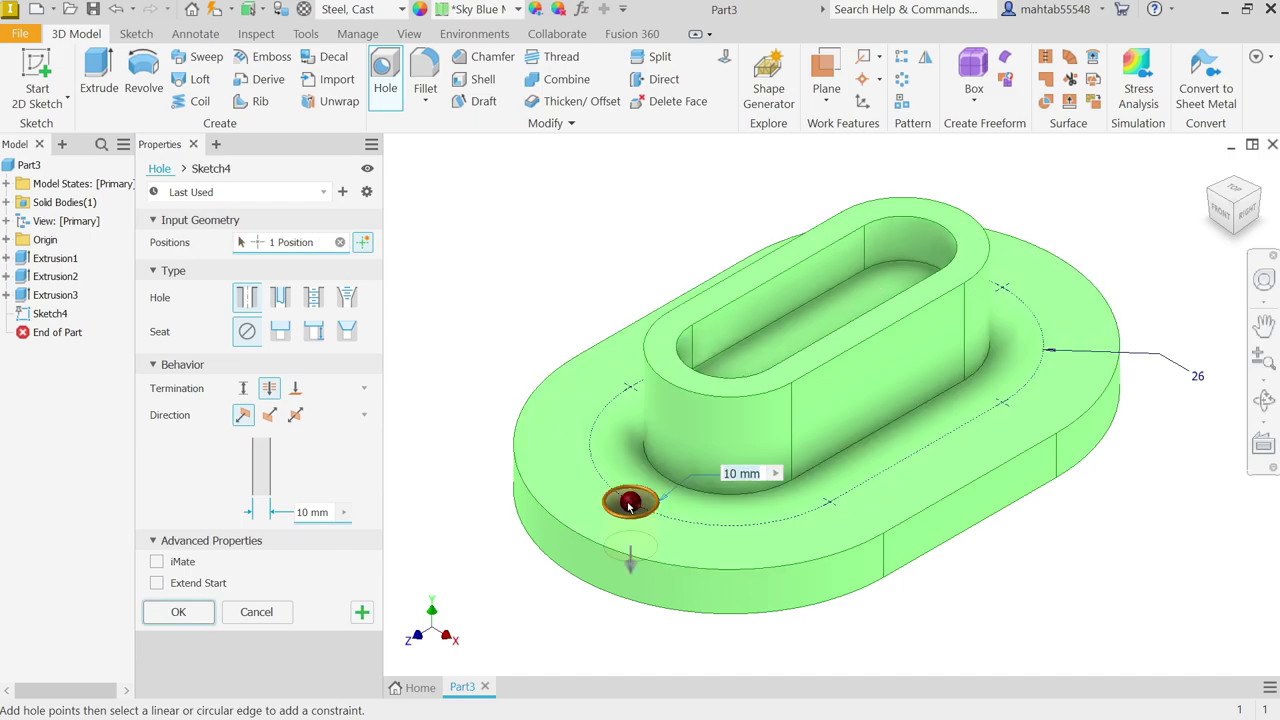
click(829, 503)
click(1003, 405)
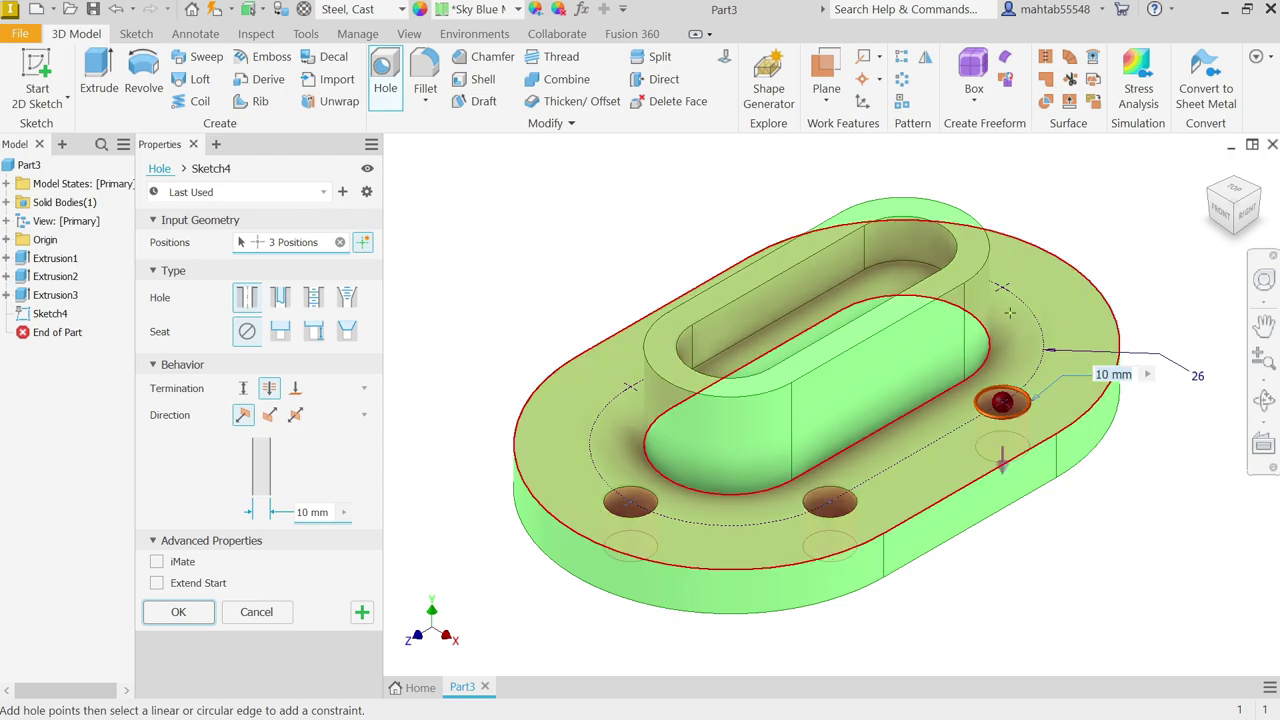
click(1002, 290)
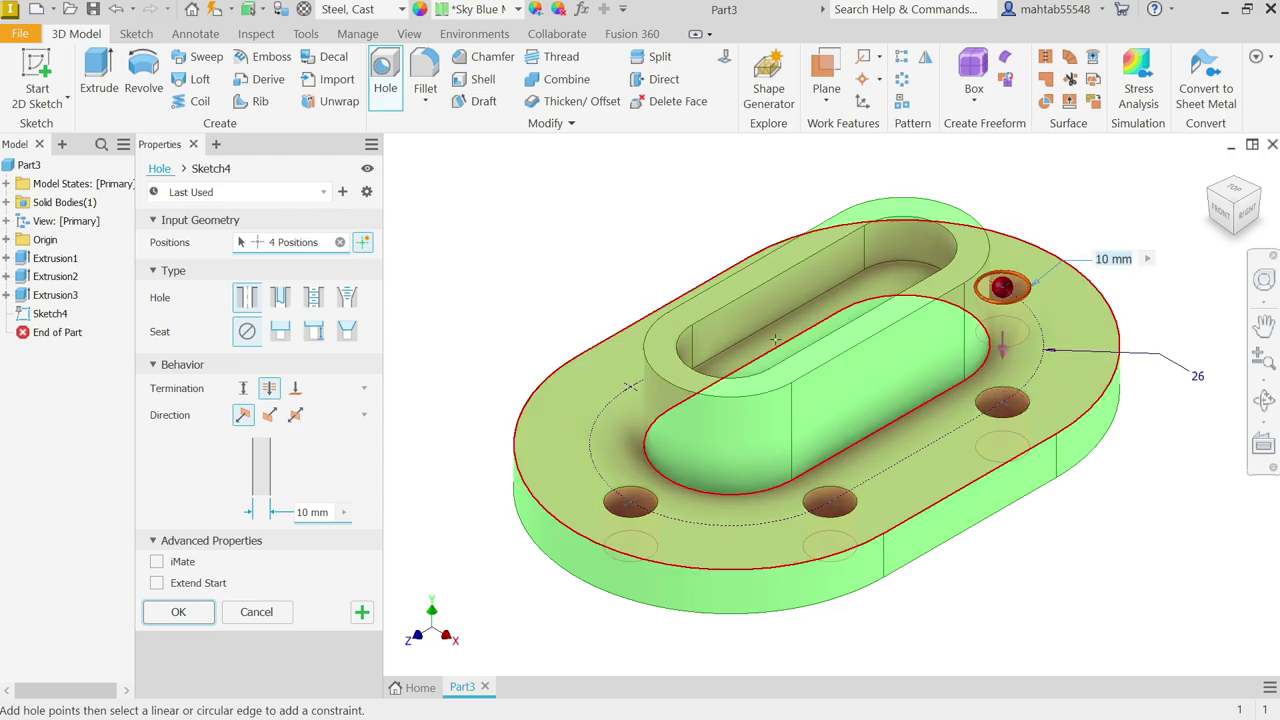
click(630, 389)
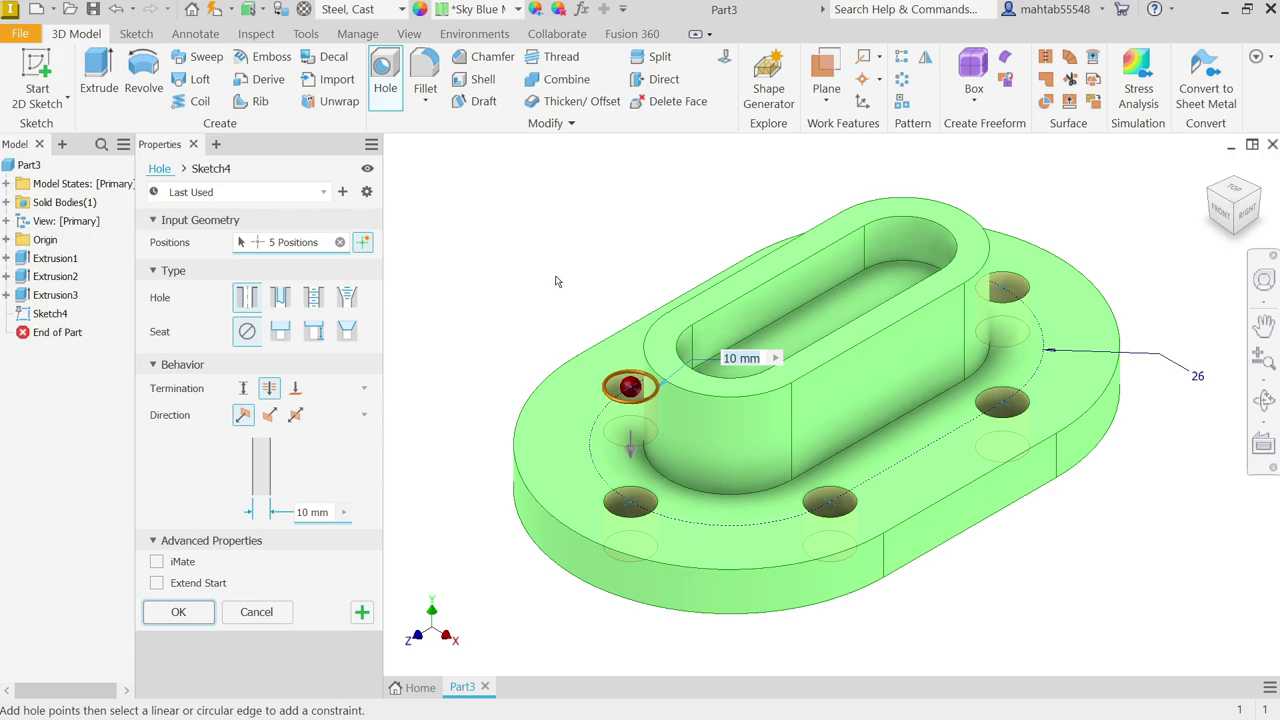
key(F4)
drag(551, 277, 586, 289)
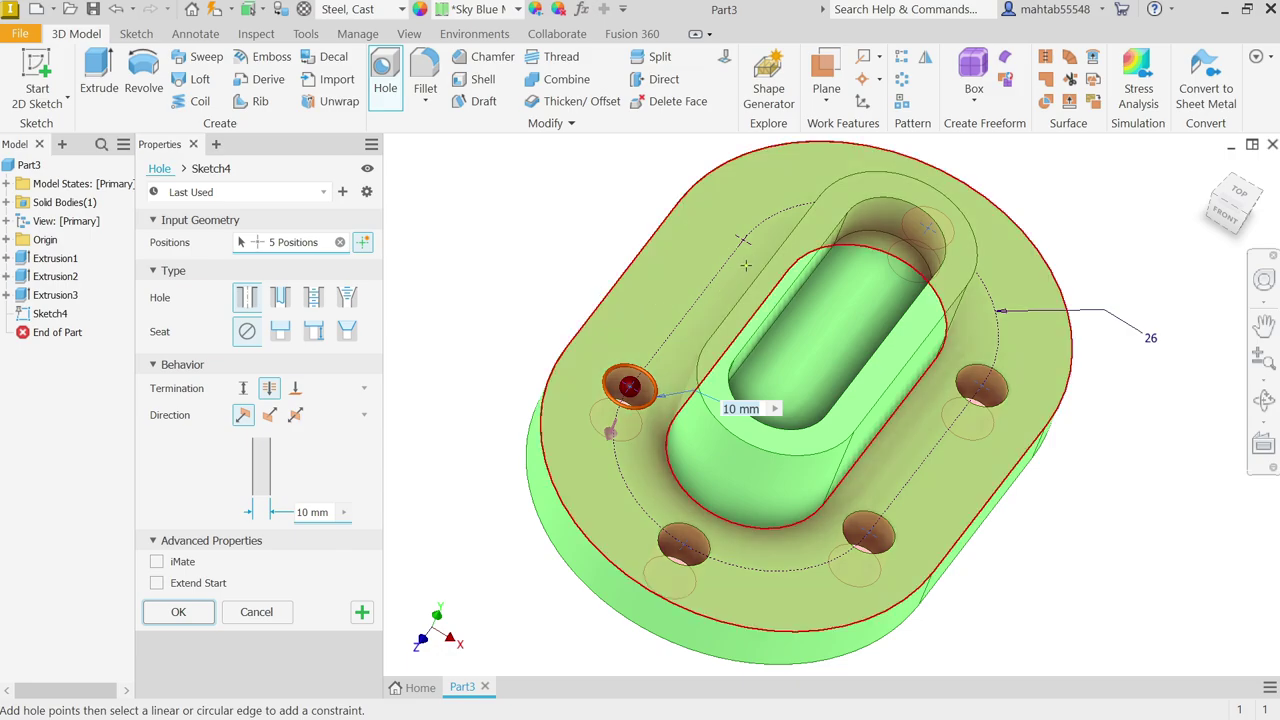
click(743, 241)
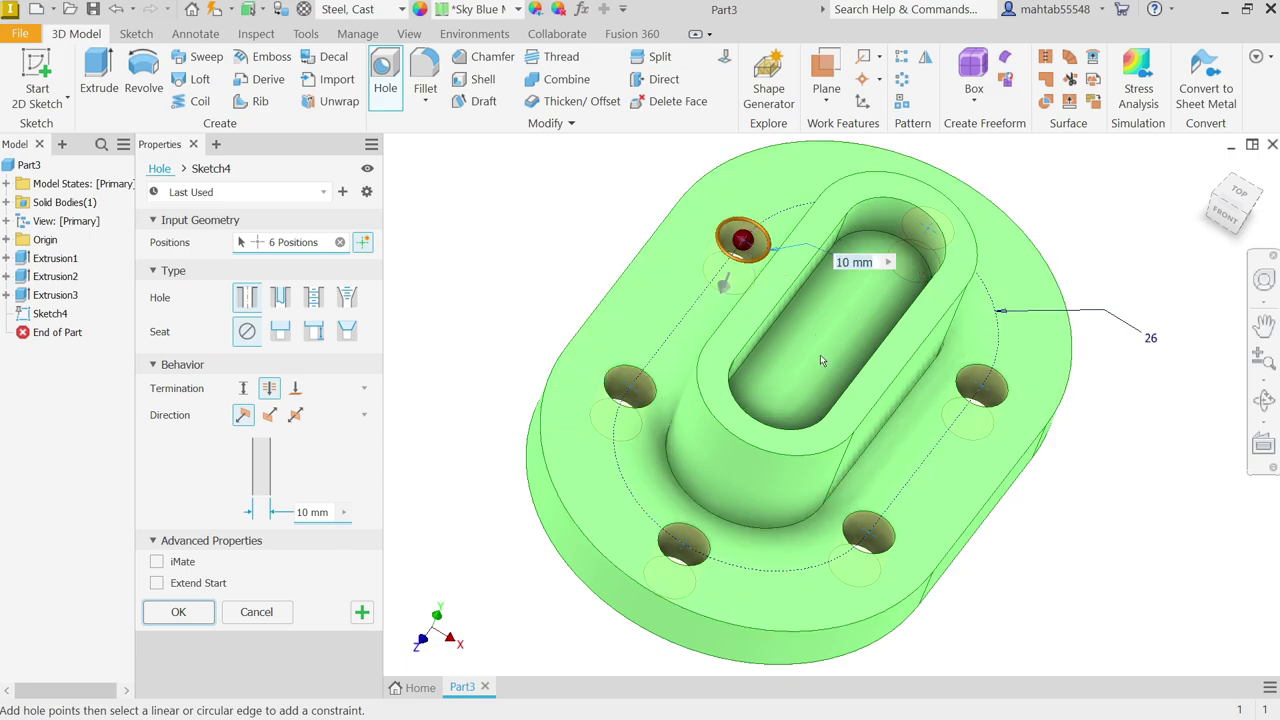
key(F4)
drag(814, 336, 786, 338)
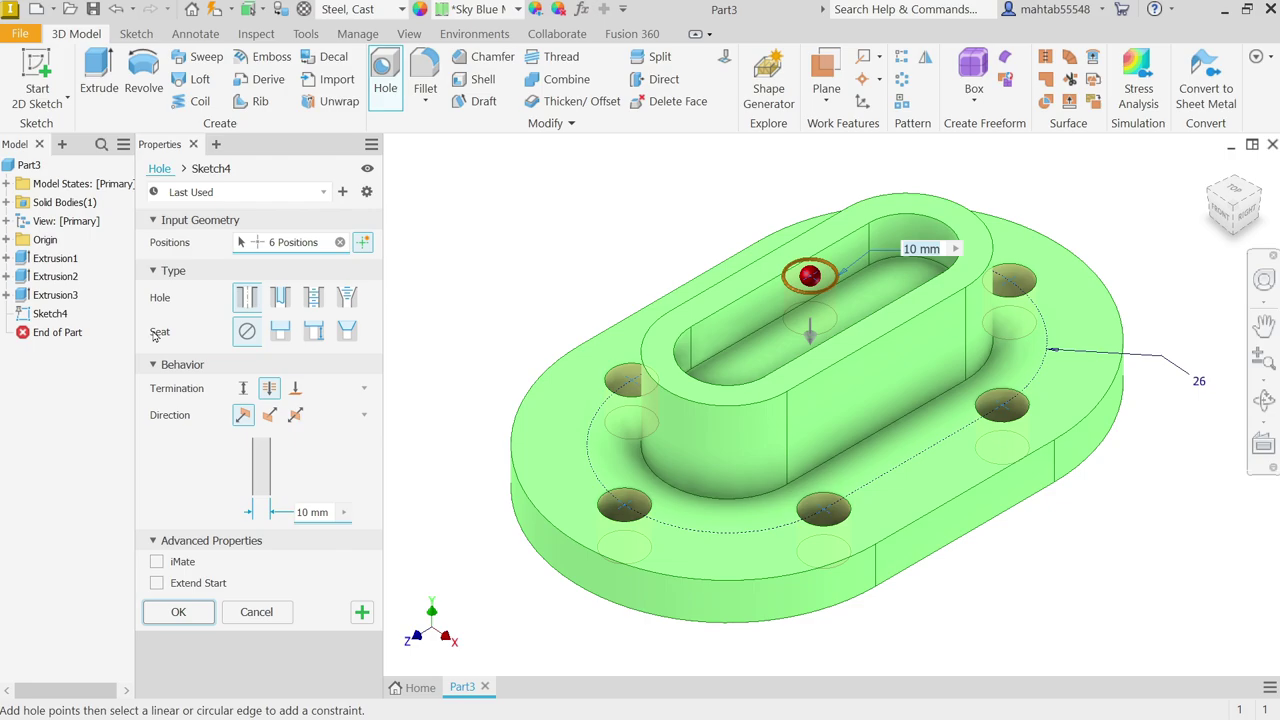
Make the six holes counterbored: 6 mm diameter, 13 mm counterbore, 2 mm deep, and create them
click(280, 331)
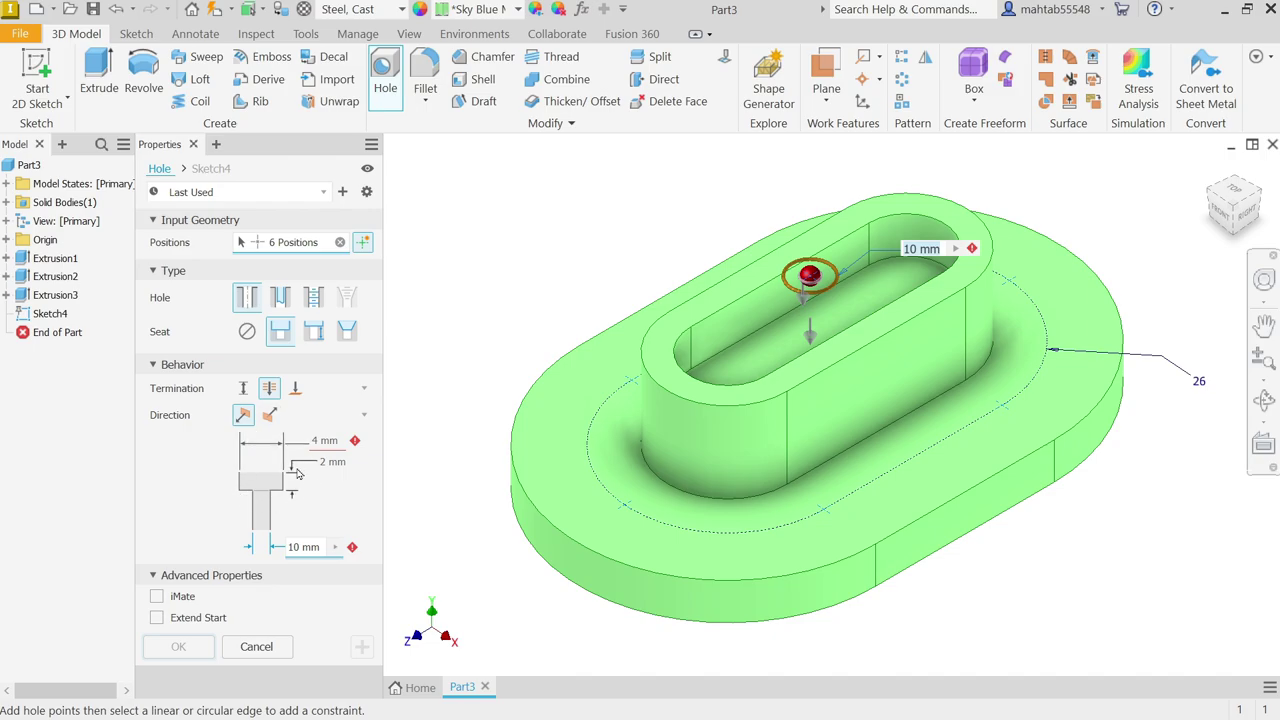
click(631, 380)
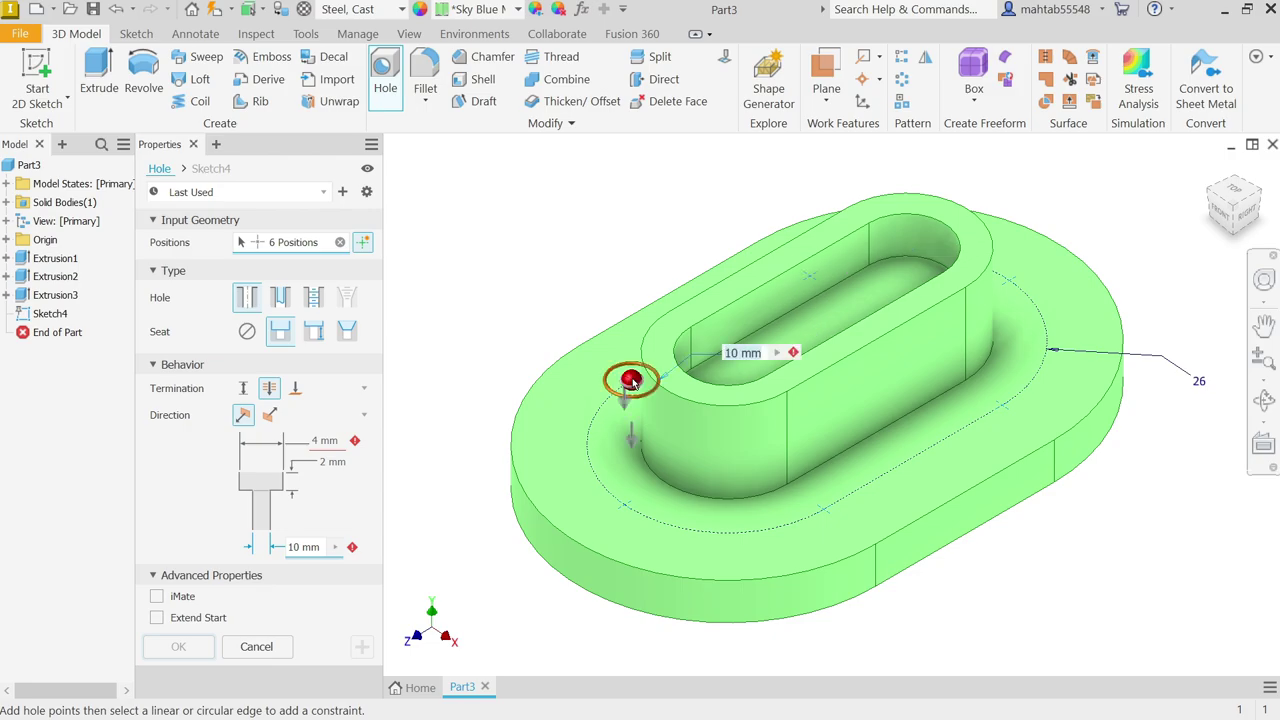
click(621, 510)
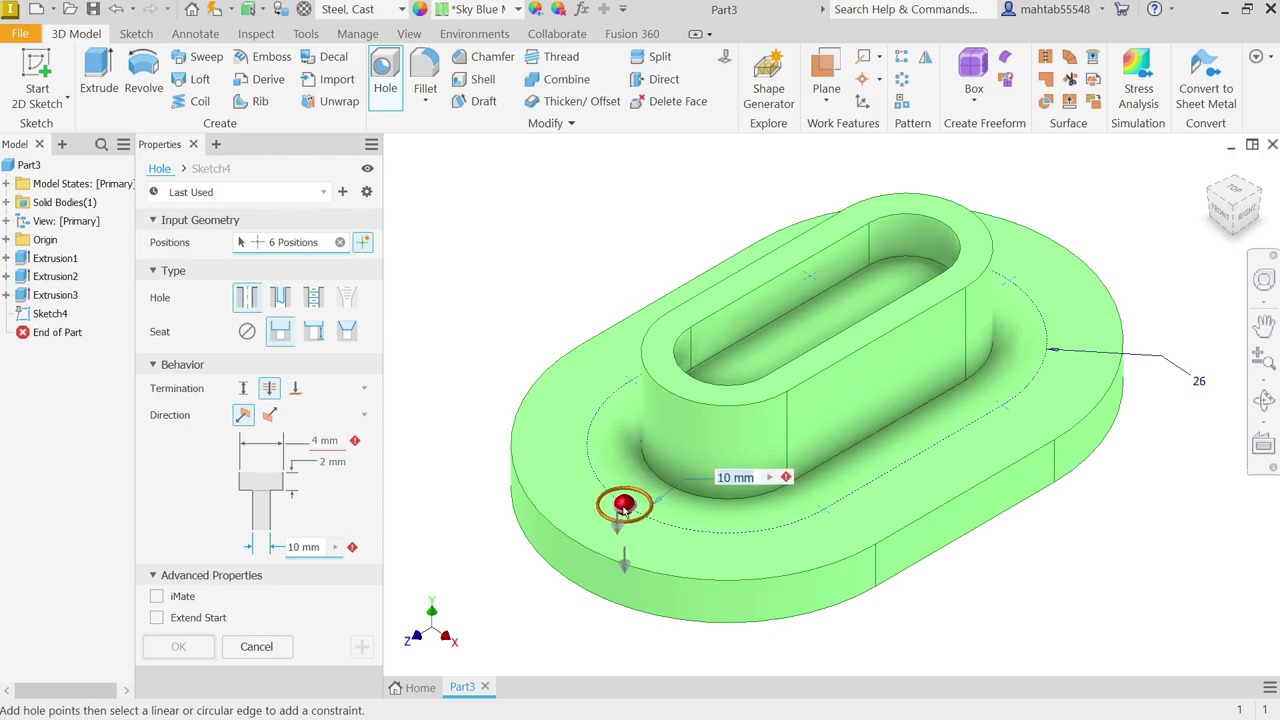
click(325, 440)
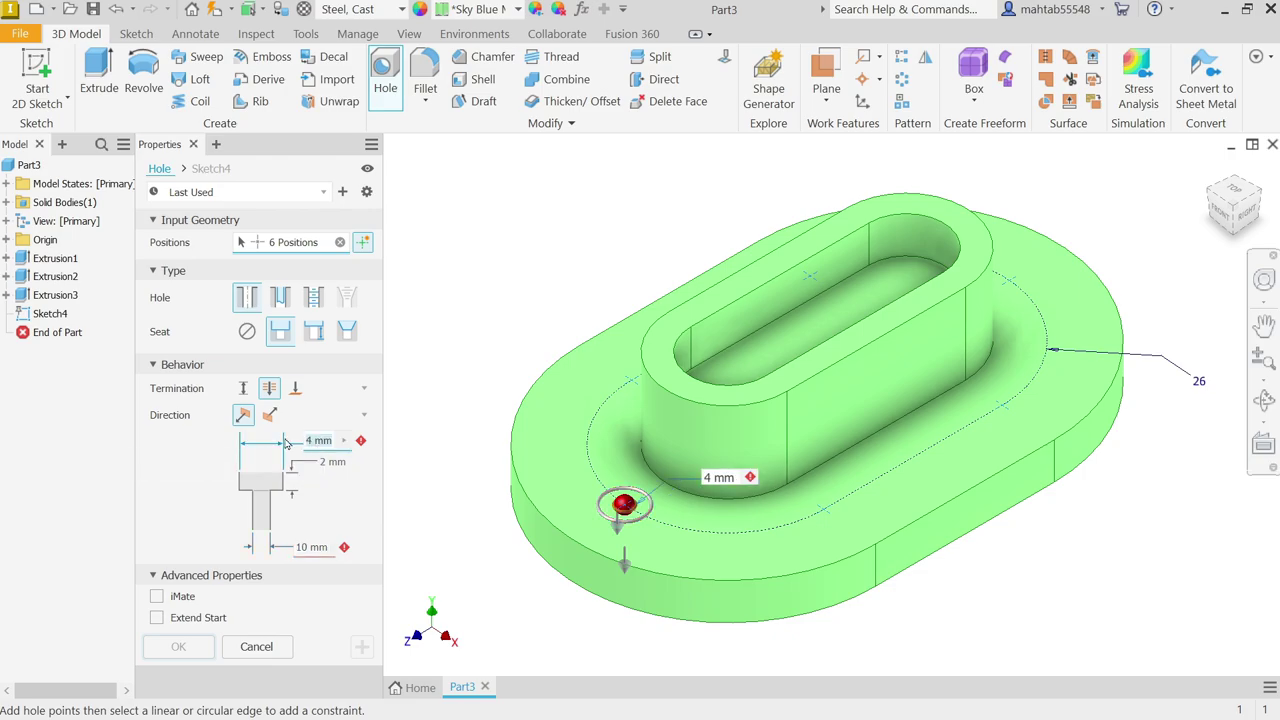
text(13)
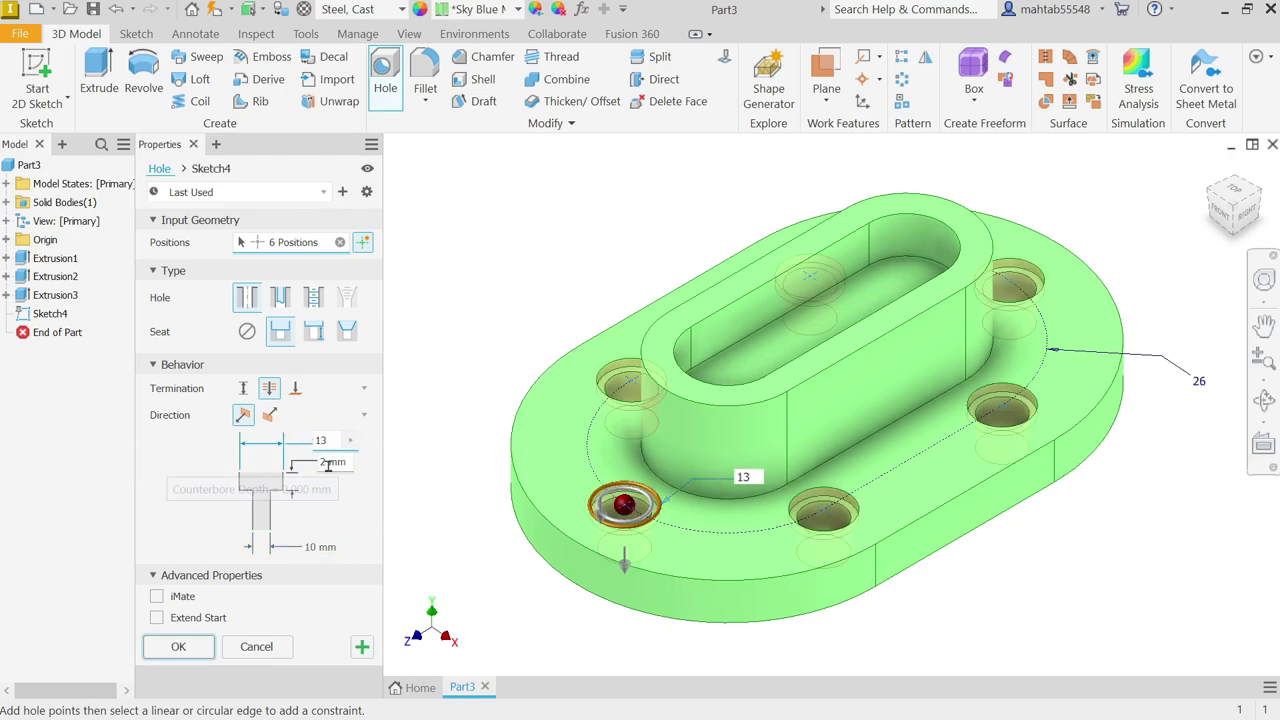
click(317, 547)
text(6)
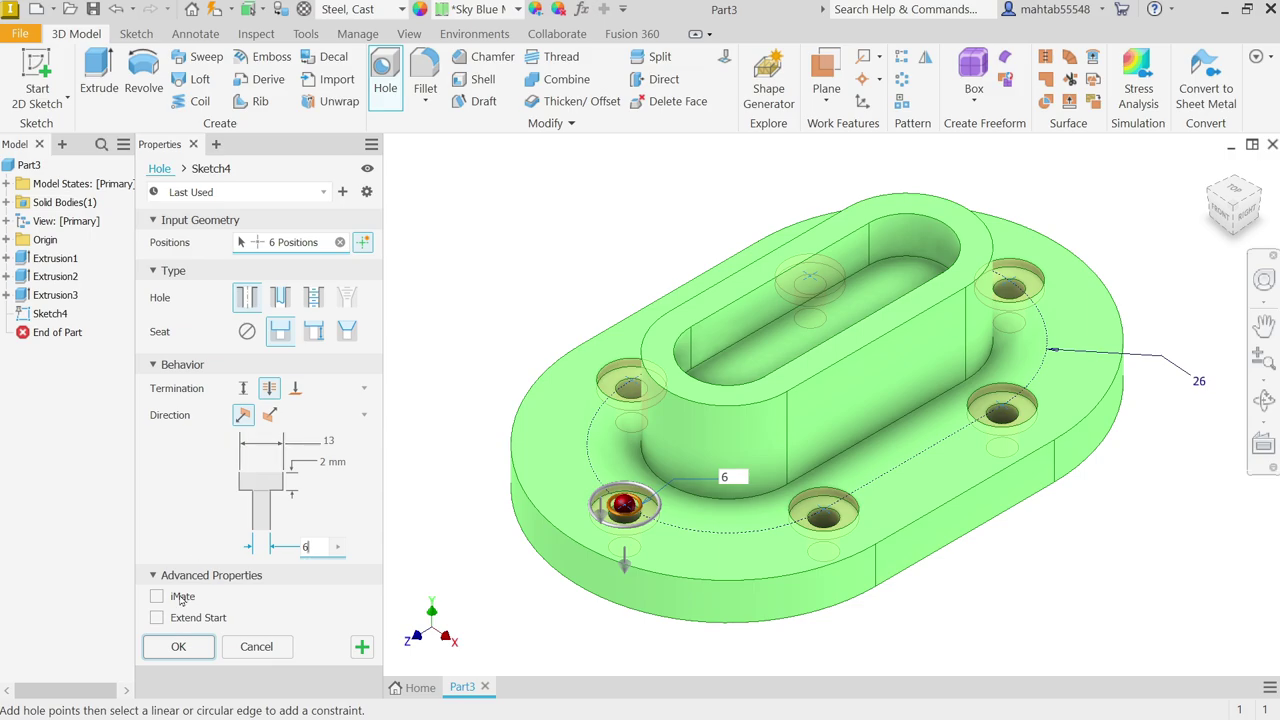
click(173, 651)
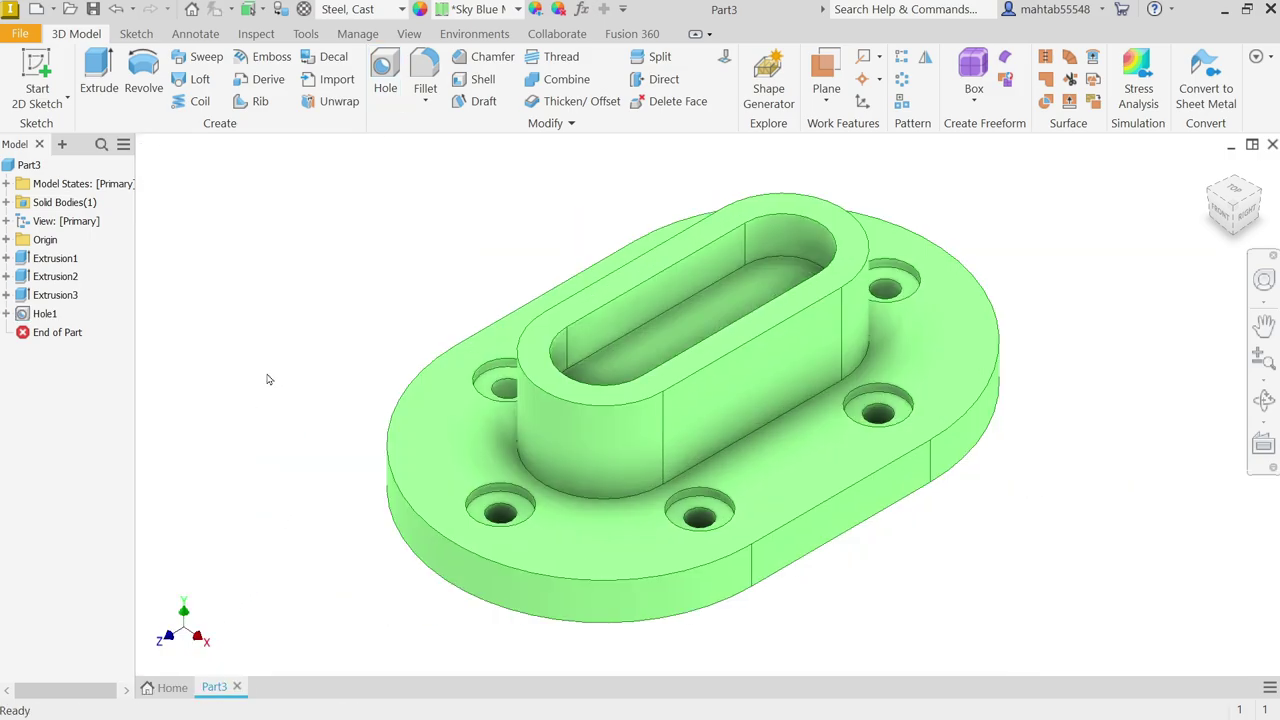
On the underside, start a plain no-seat hole with a 10 mm diameter
shift+middle_drag(275, 351, 331, 365)
click(386, 78)
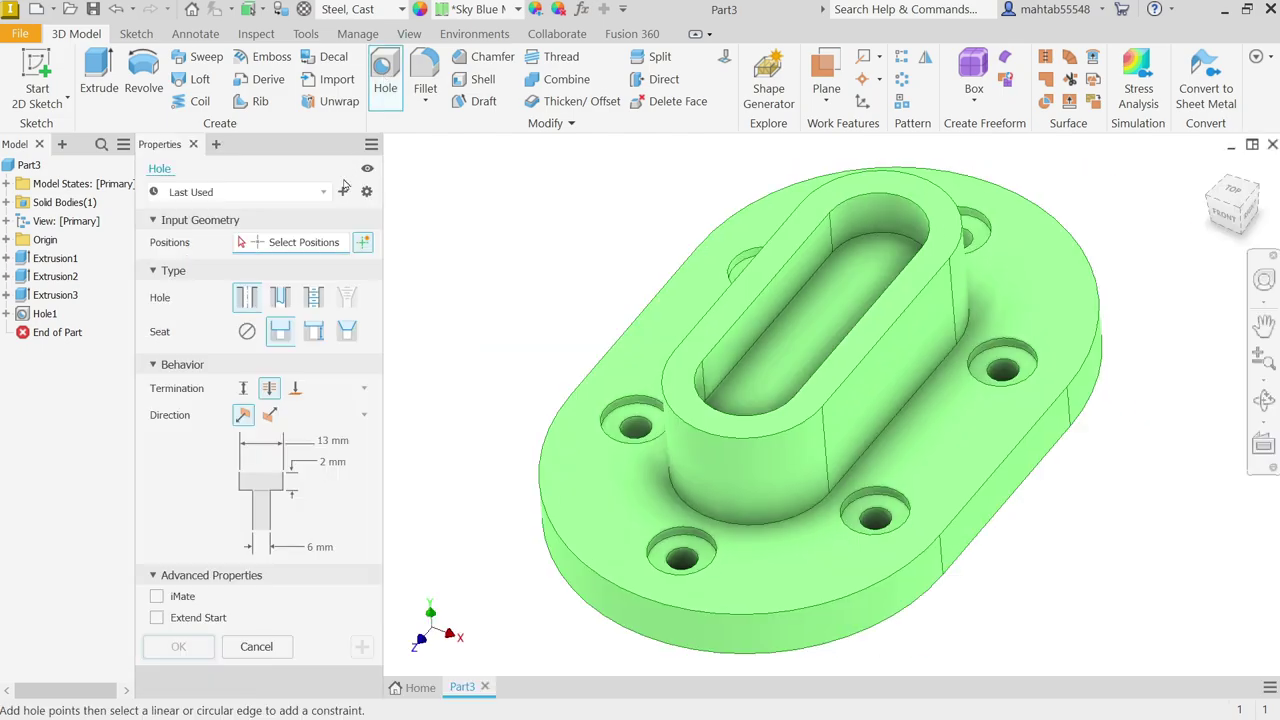
click(247, 331)
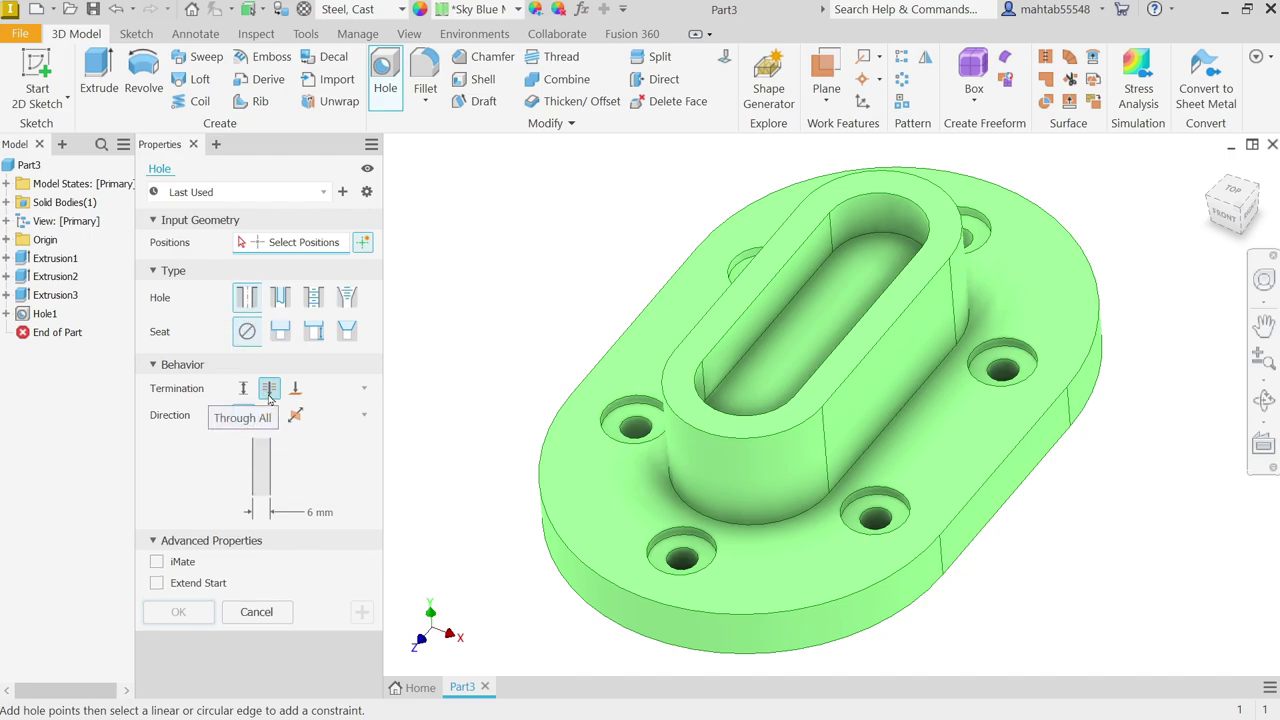
click(313, 518)
text(10)
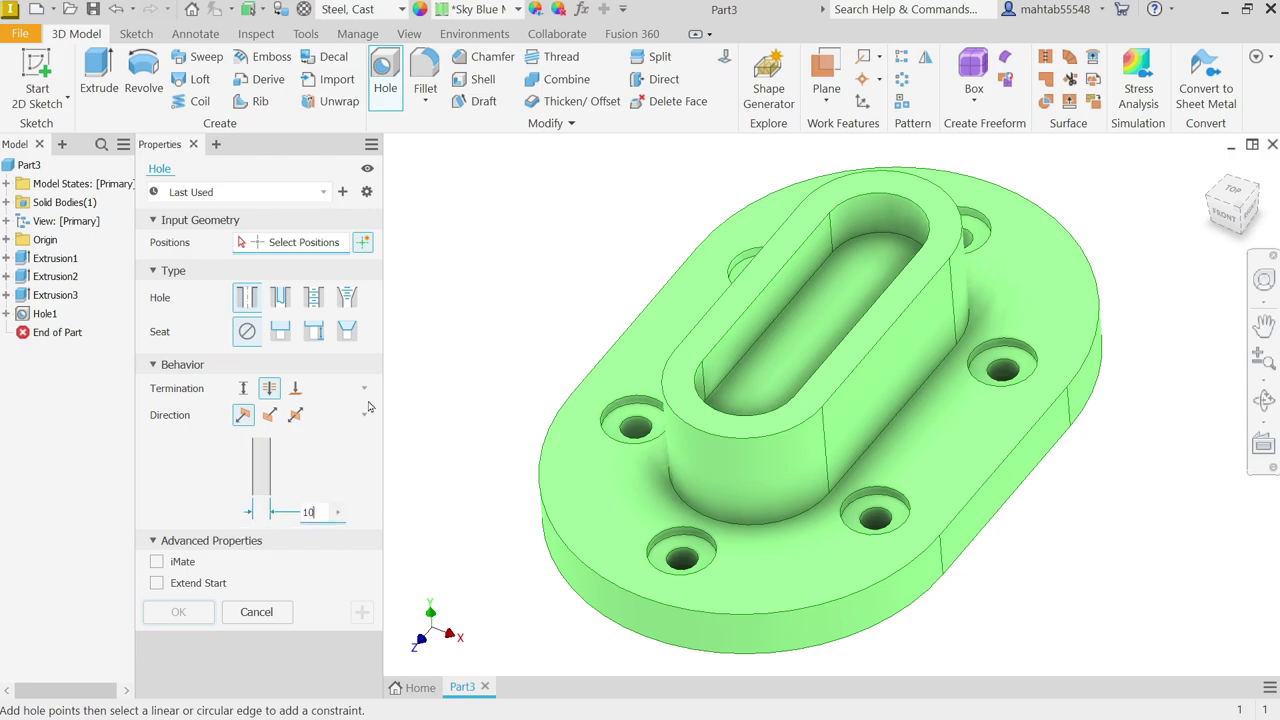
Place the two holes concentric to the recessed slot's end arcs and create Hole2
drag(514, 295, 518, 319)
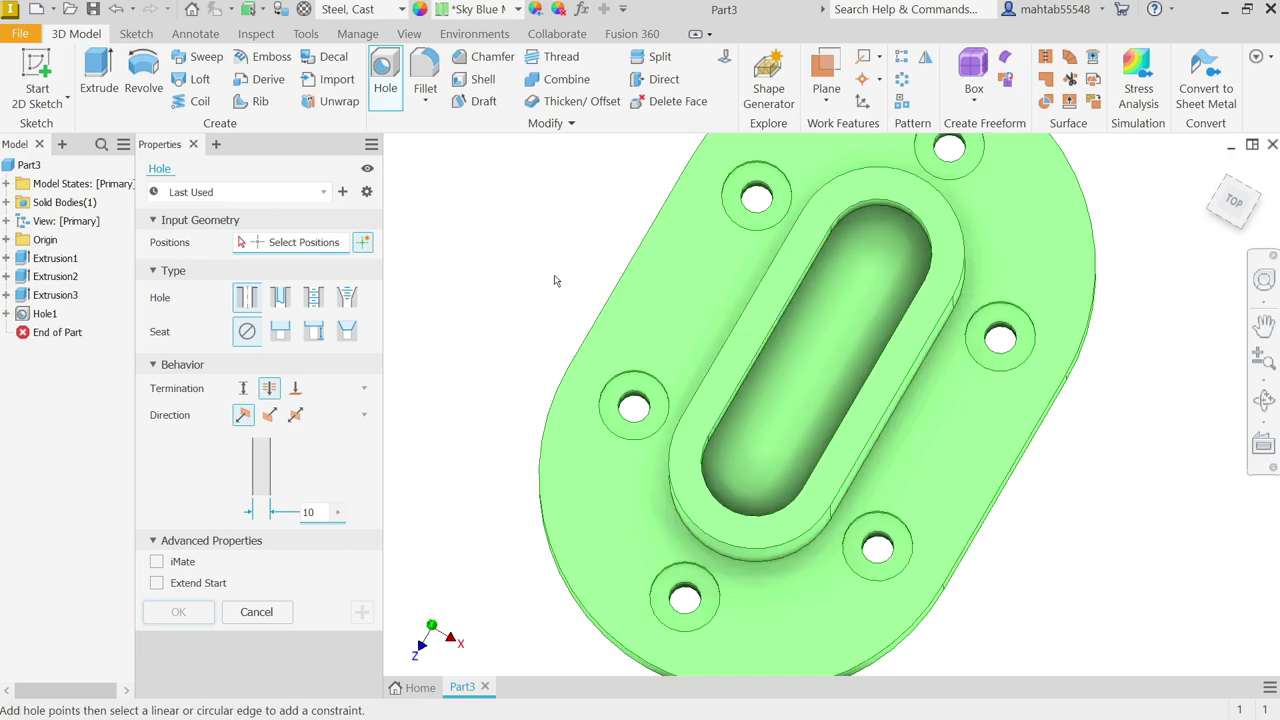
drag(557, 281, 545, 266)
key(Escape)
scroll(868, 235, up, 3)
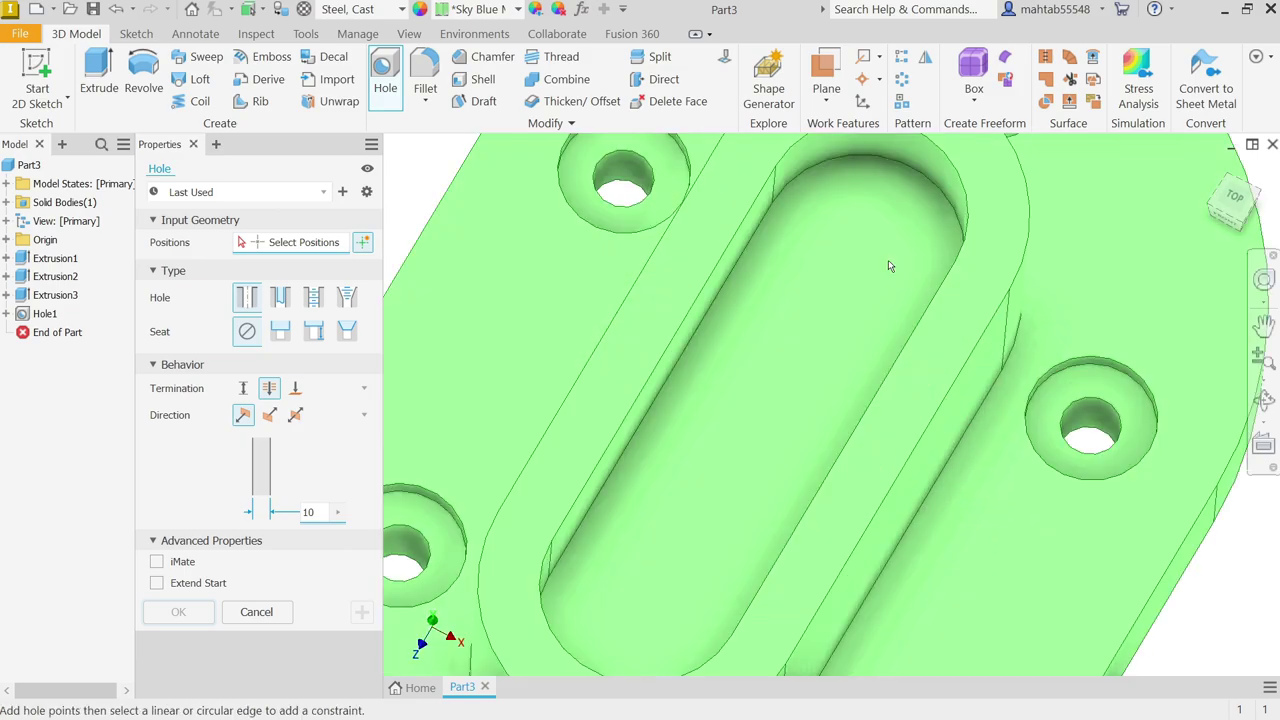
click(851, 245)
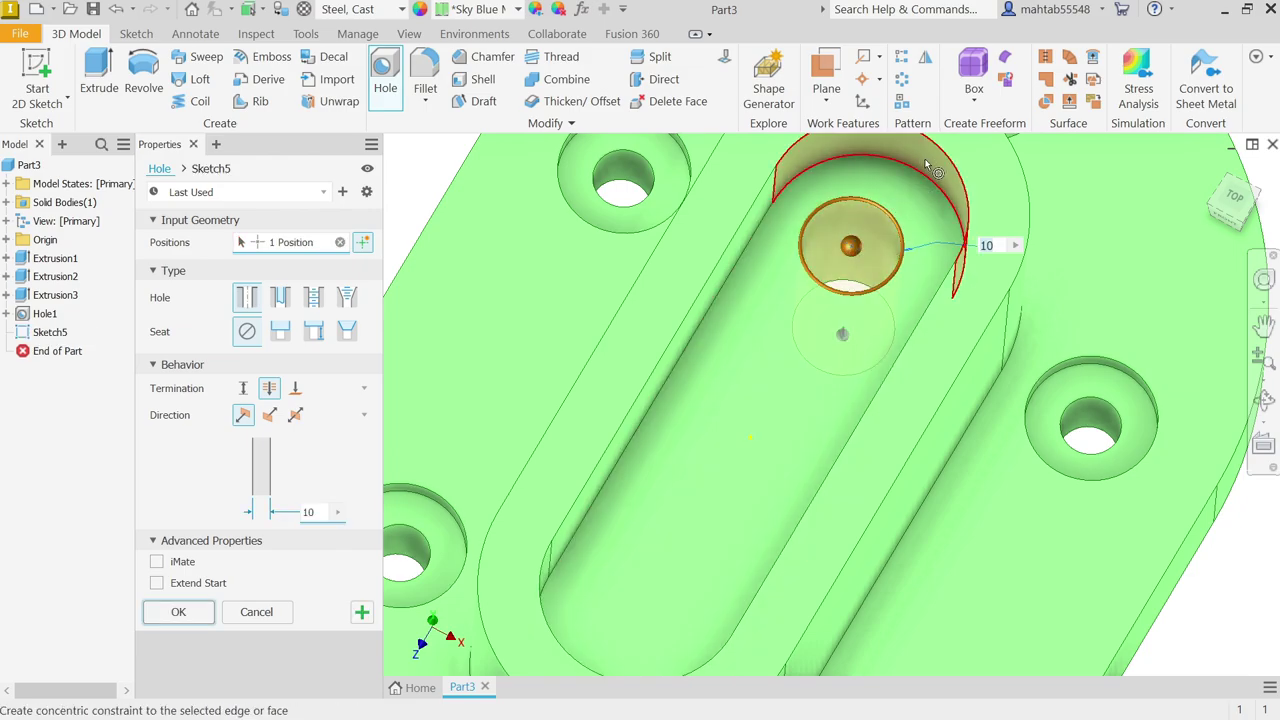
click(928, 168)
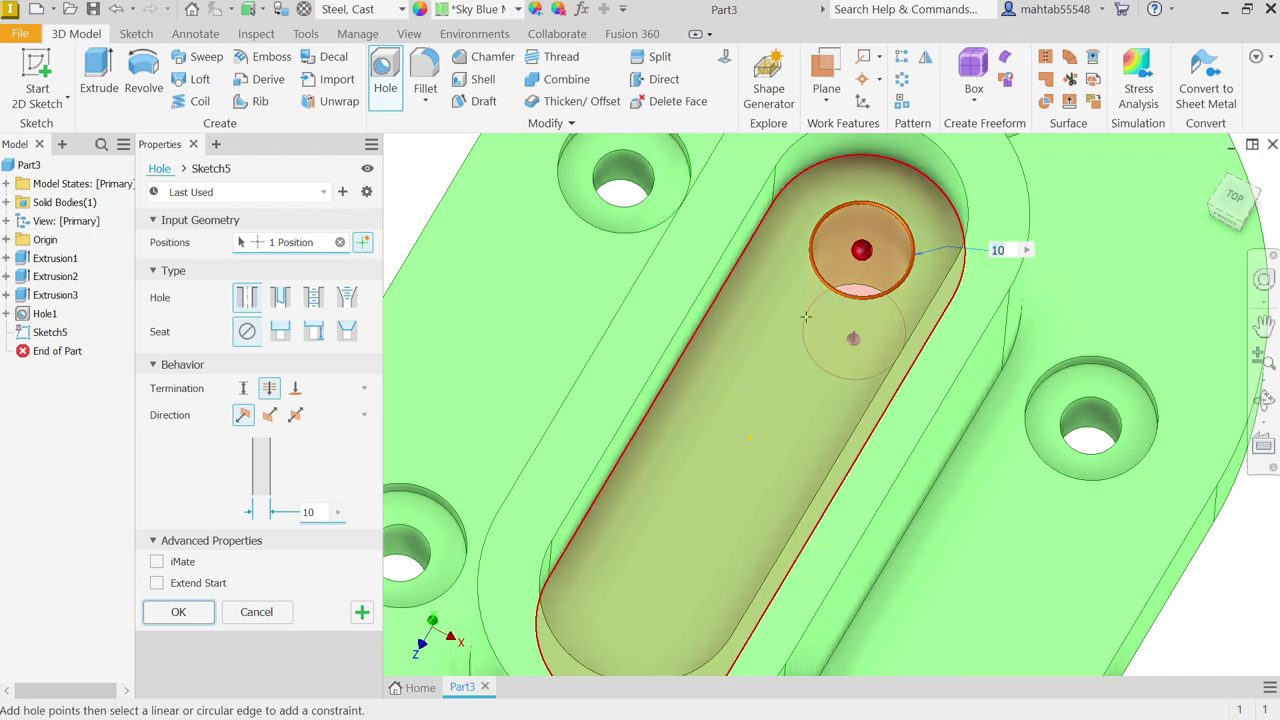
scroll(806, 316, down, 3)
click(705, 540)
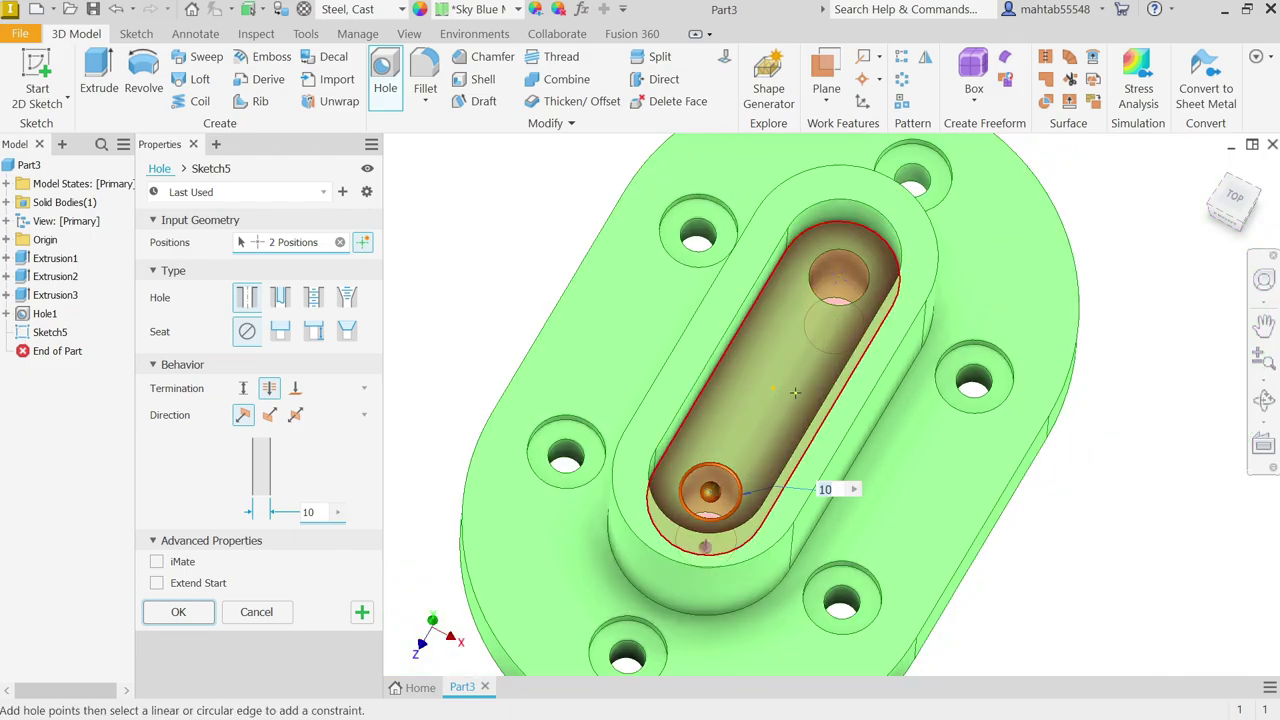
shift+middle_drag(817, 364, 737, 449)
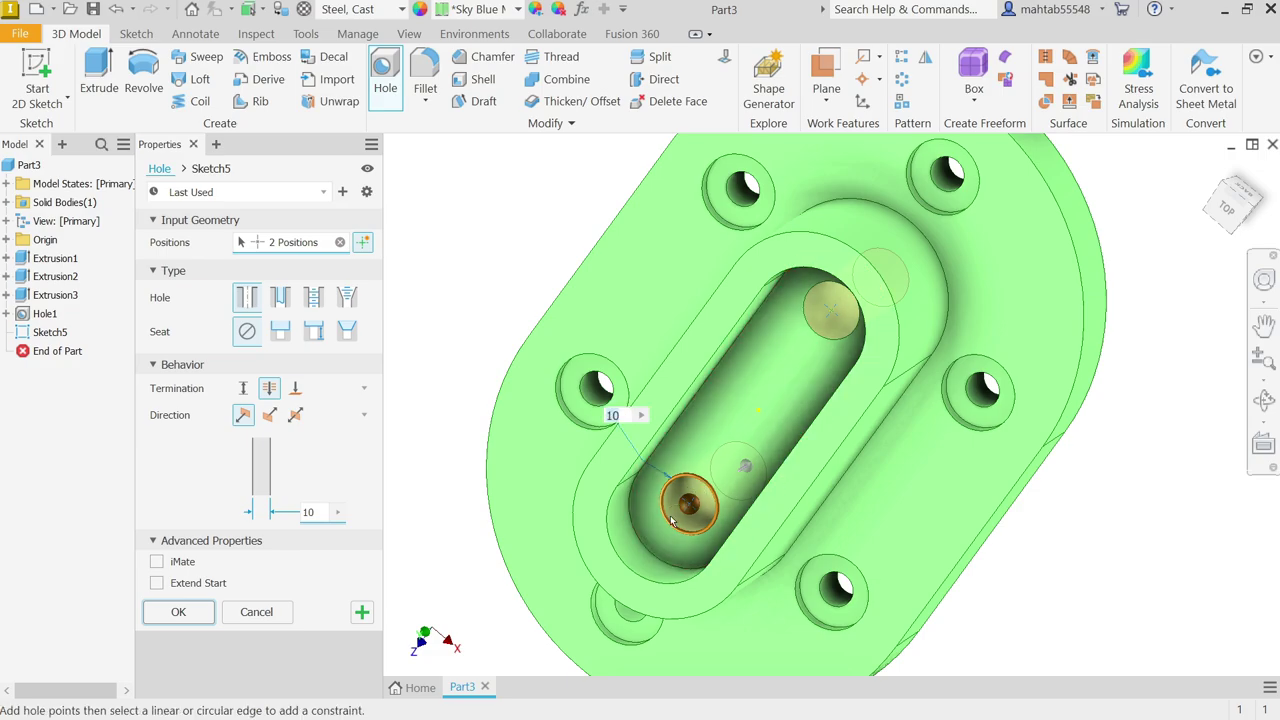
click(634, 562)
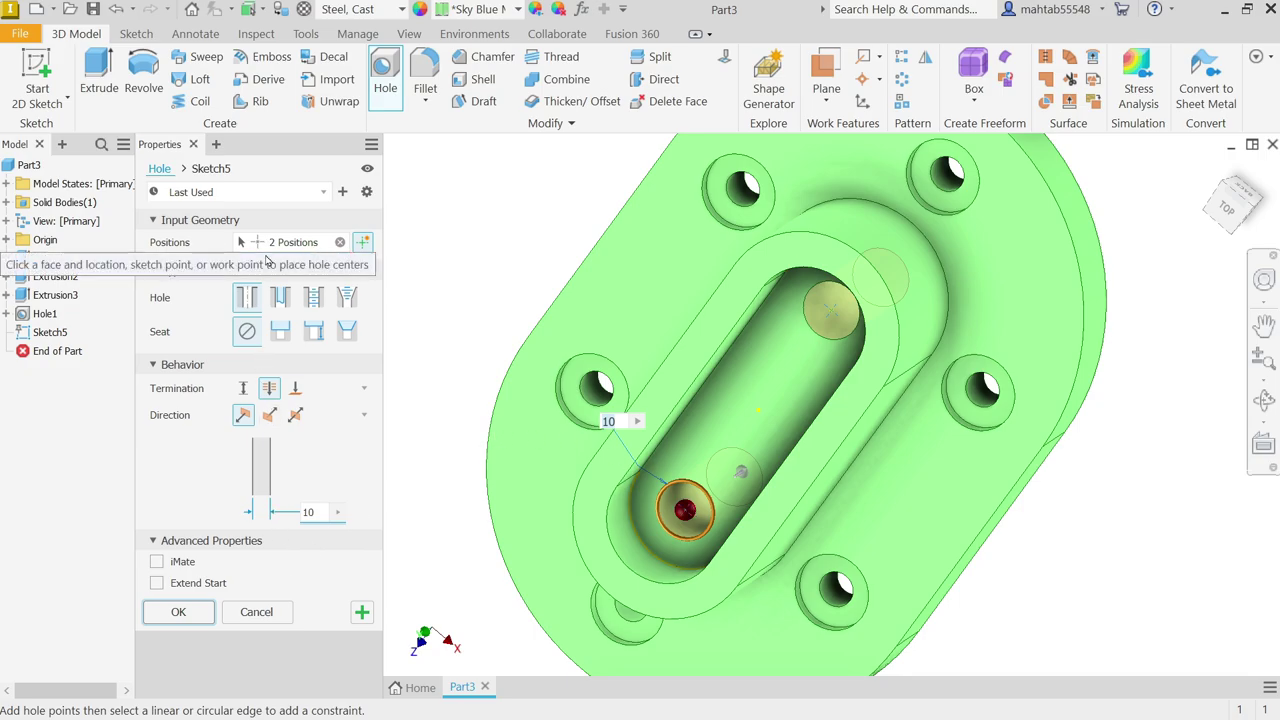
click(178, 611)
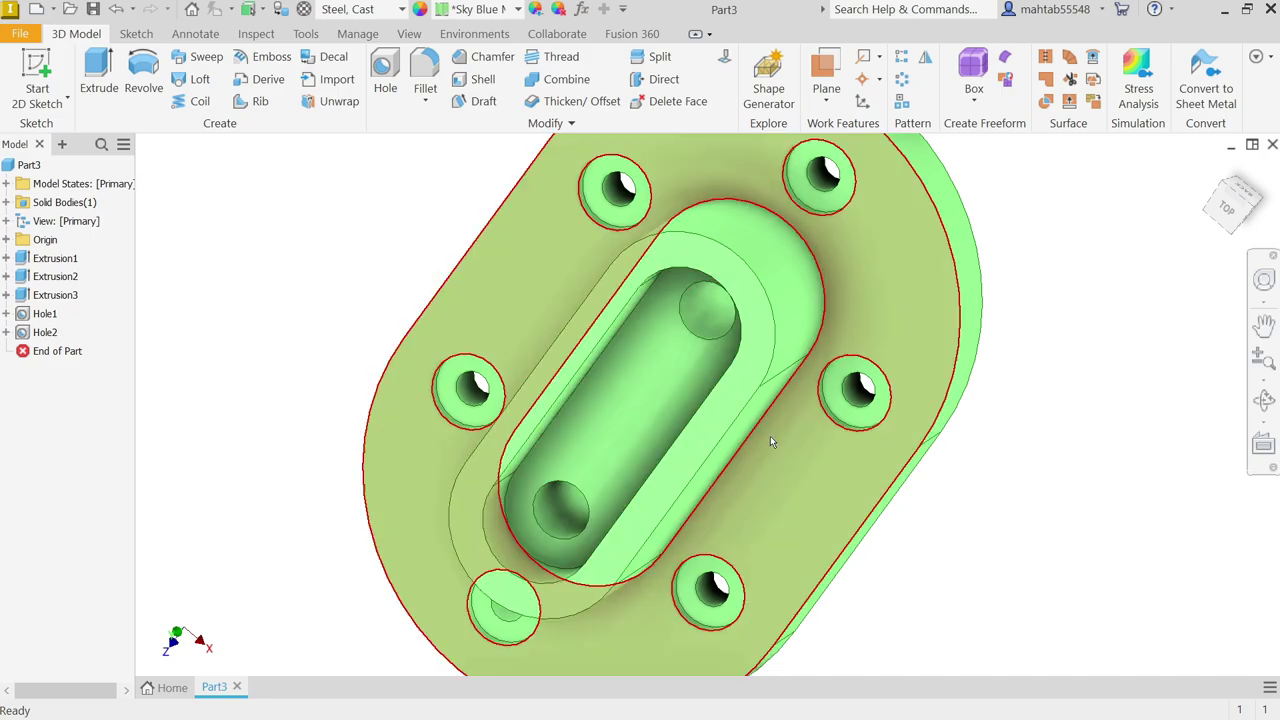
Fillet the boss base loop and the plate's outer top edge at 1.5 mm radius
mouse_move(770, 441)
shift+middle_down()
mouse_move(851, 386)
mouse_move(926, 409)
mouse_move(949, 331)
mouse_move(940, 346)
mouse_move(952, 358)
shift+middle_up()
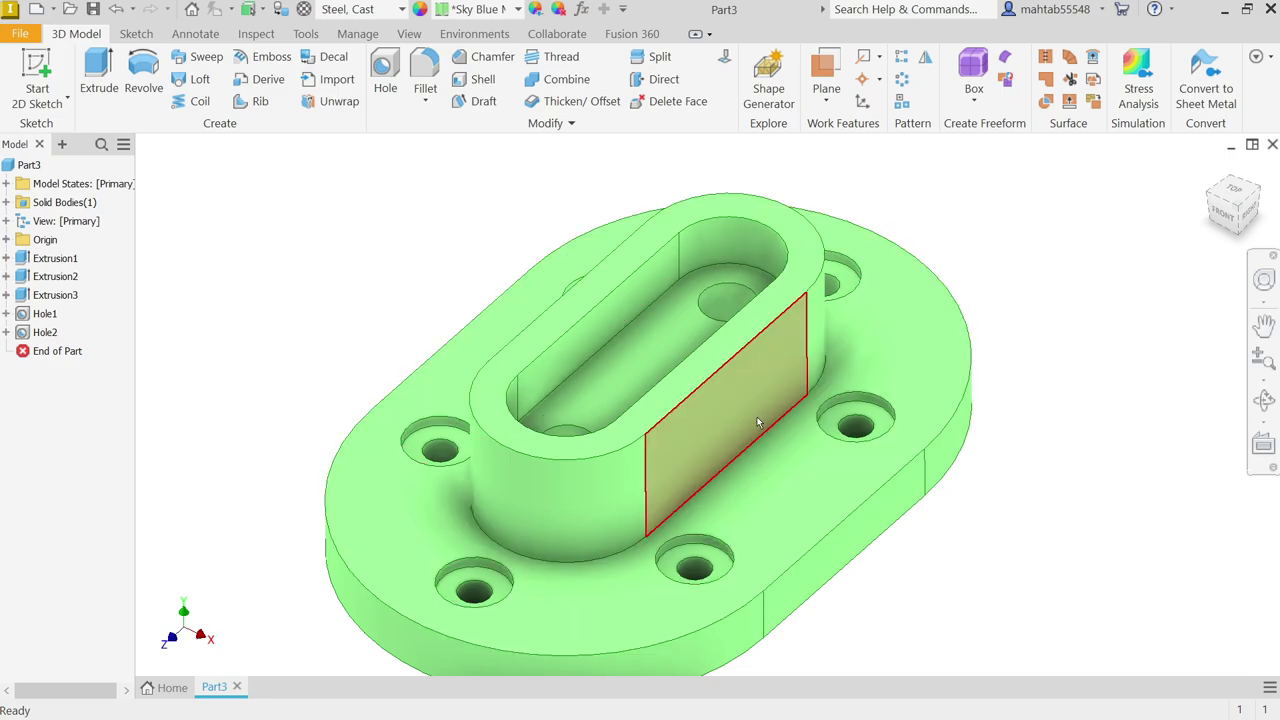
click(426, 72)
text(1)
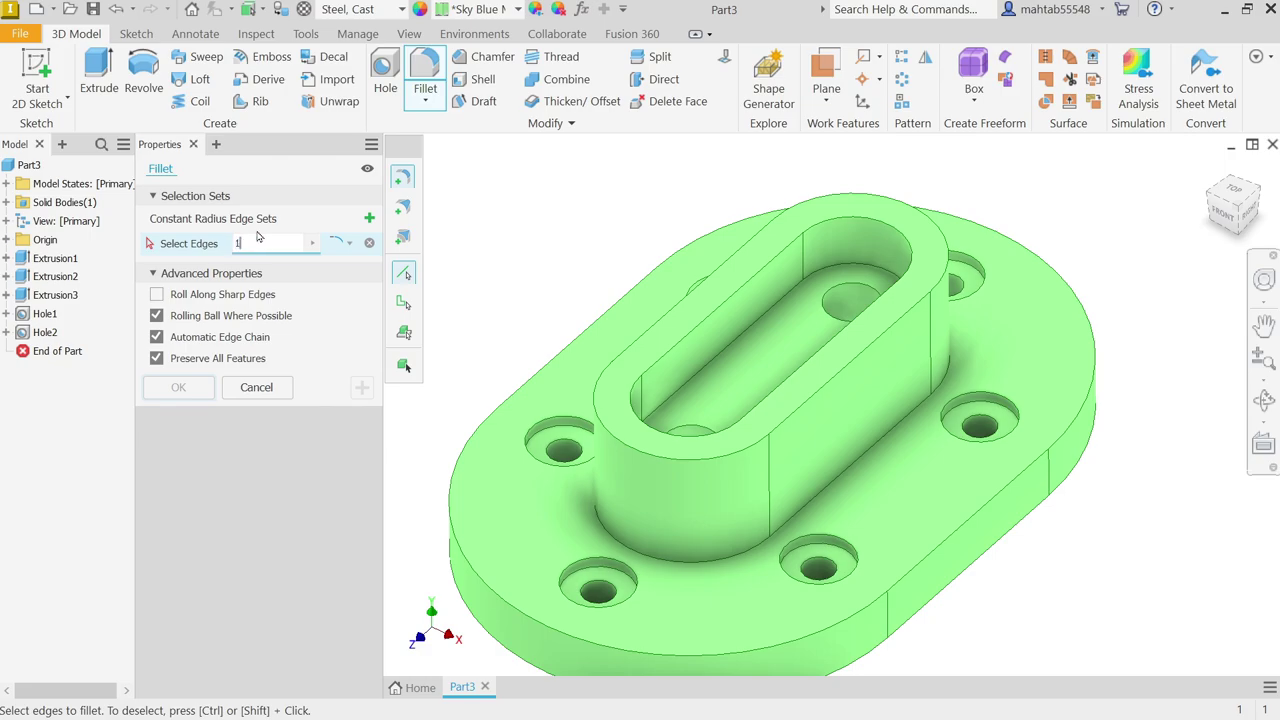
text(.5)
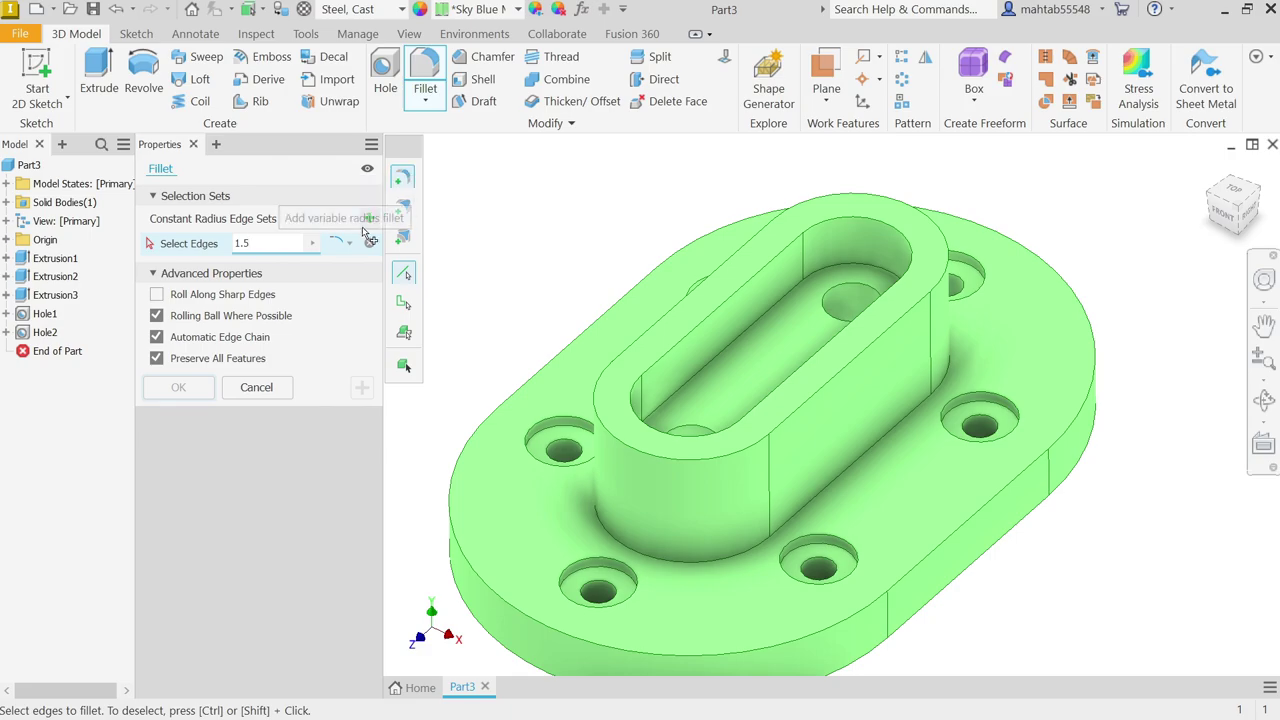
click(840, 482)
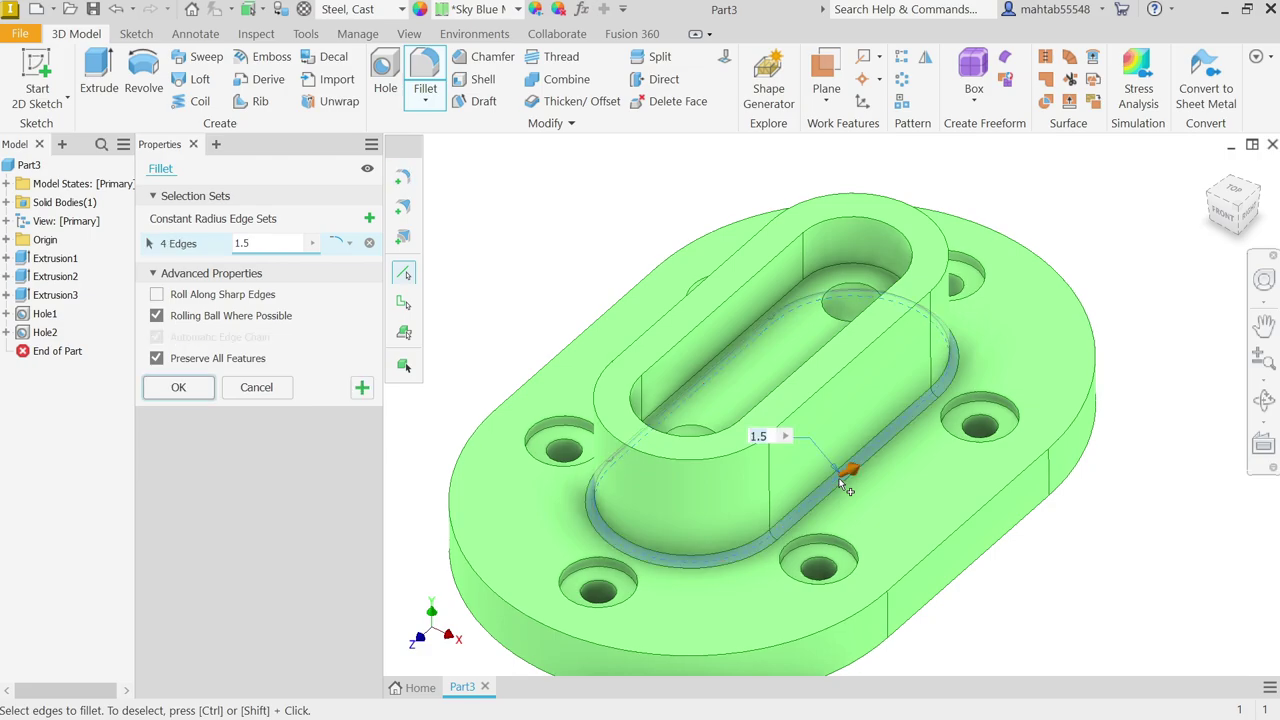
click(935, 565)
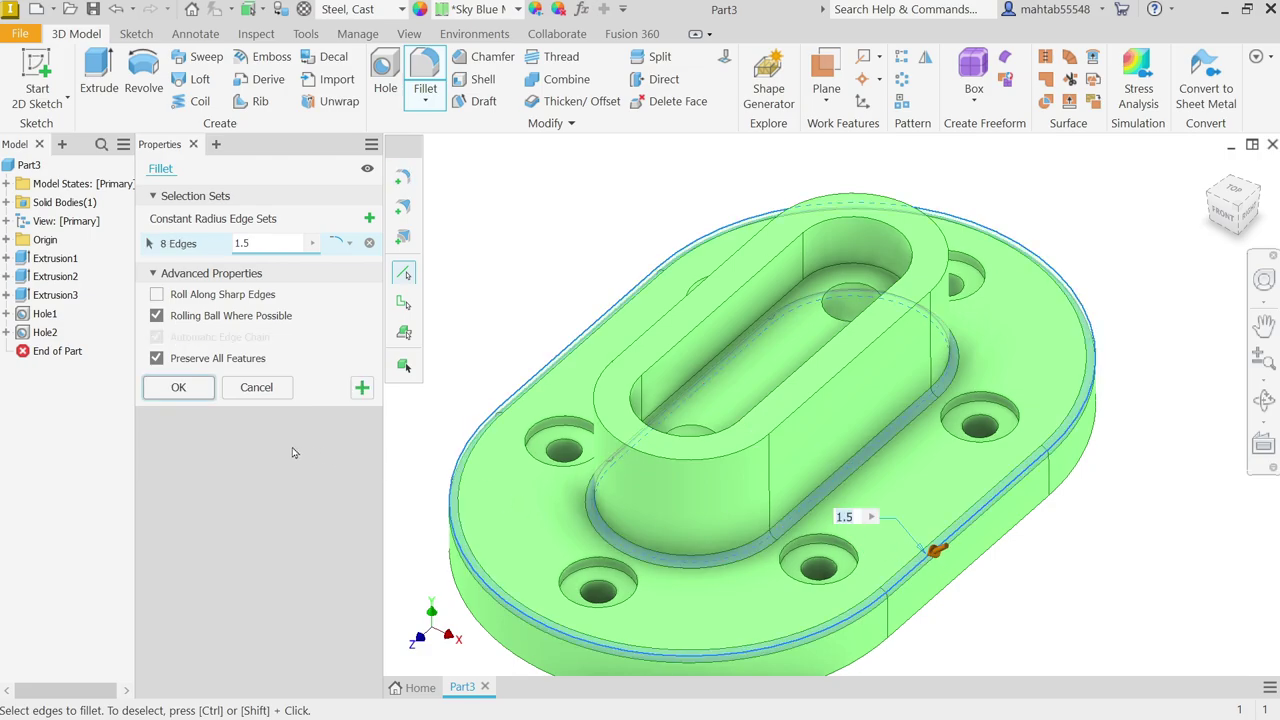
click(190, 392)
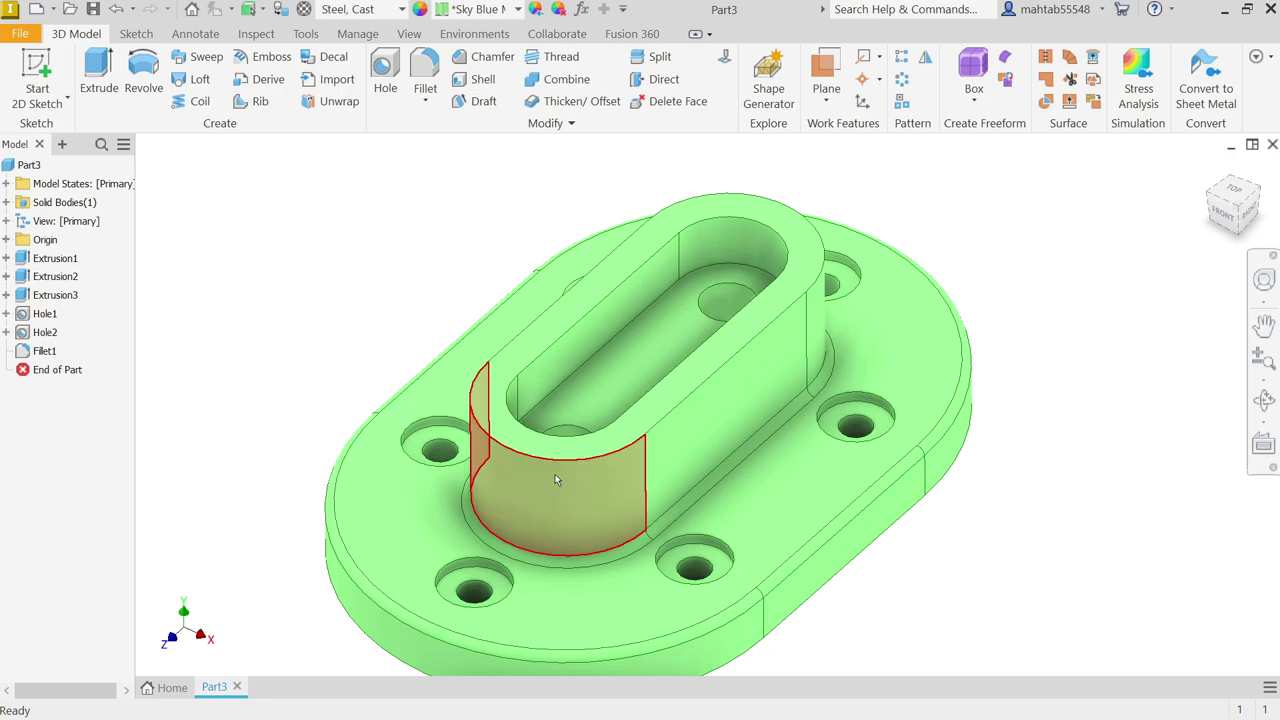
Return to the home isometric view and zoom in and out to inspect the filleted part
click(1211, 170)
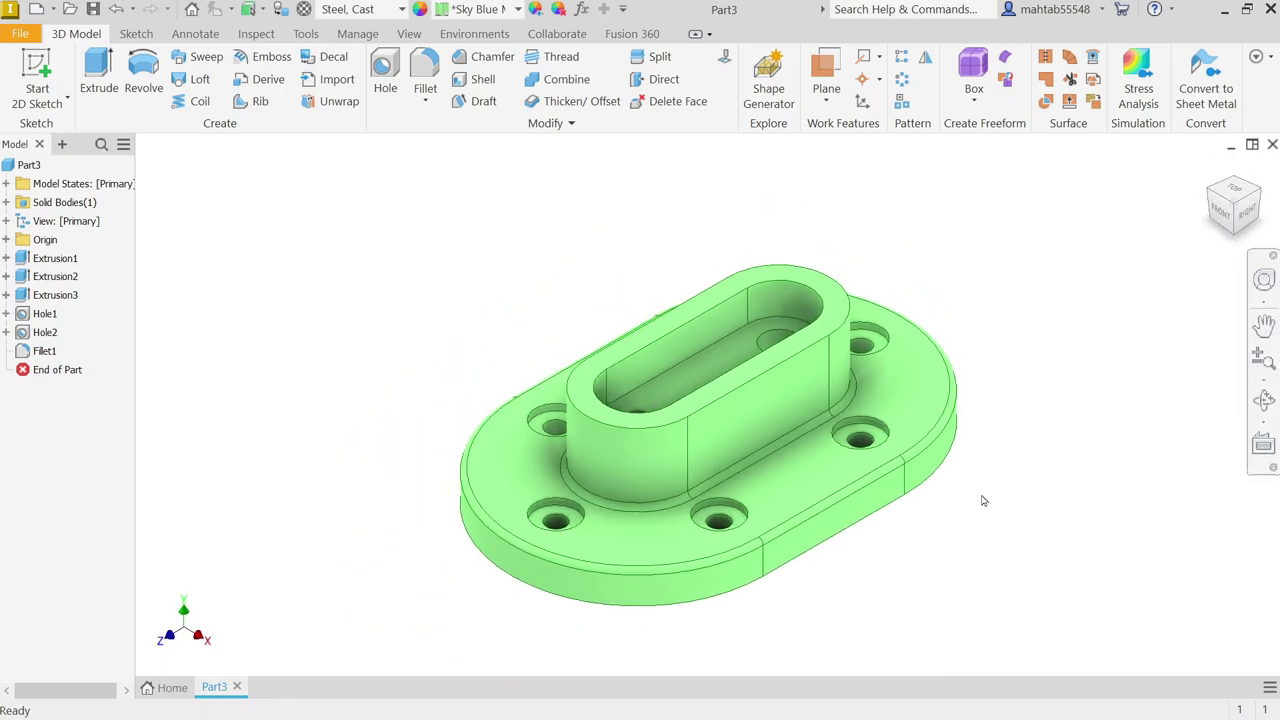
scroll(762, 475, up, 3)
scroll(757, 457, down, 3)
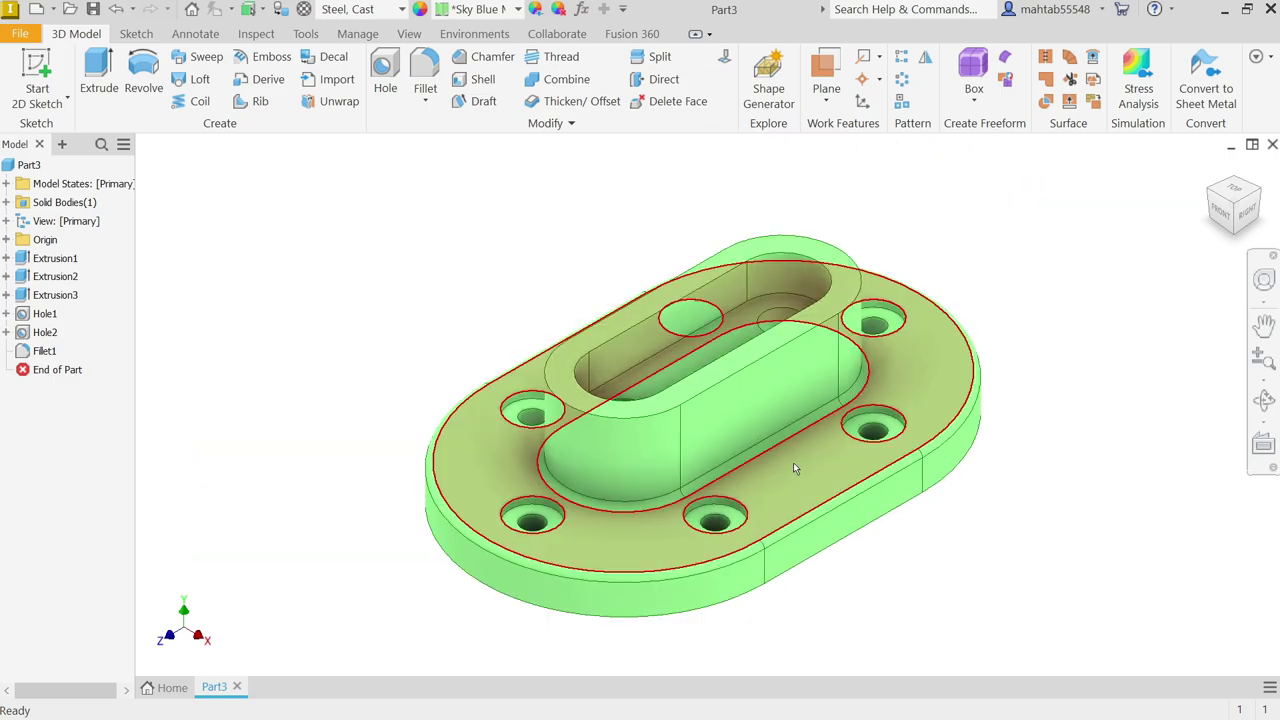